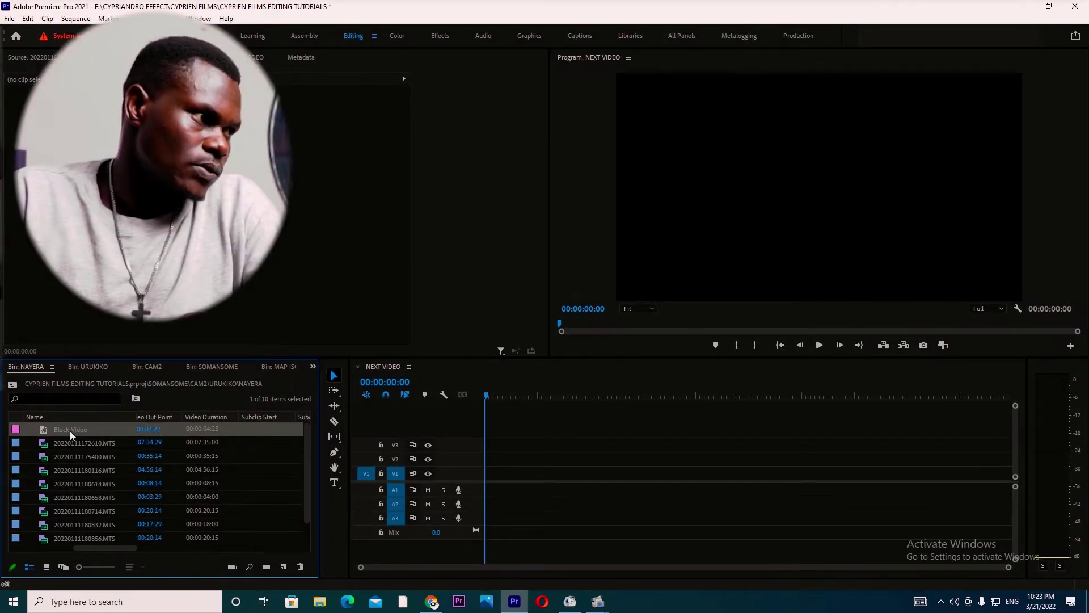
Place the Black Video clip at the start of video track V1 in the NEXT VIDEO sequence.
left_click_drag(102, 430, 612, 465)
key("equal")
key("equal")
key("equal")
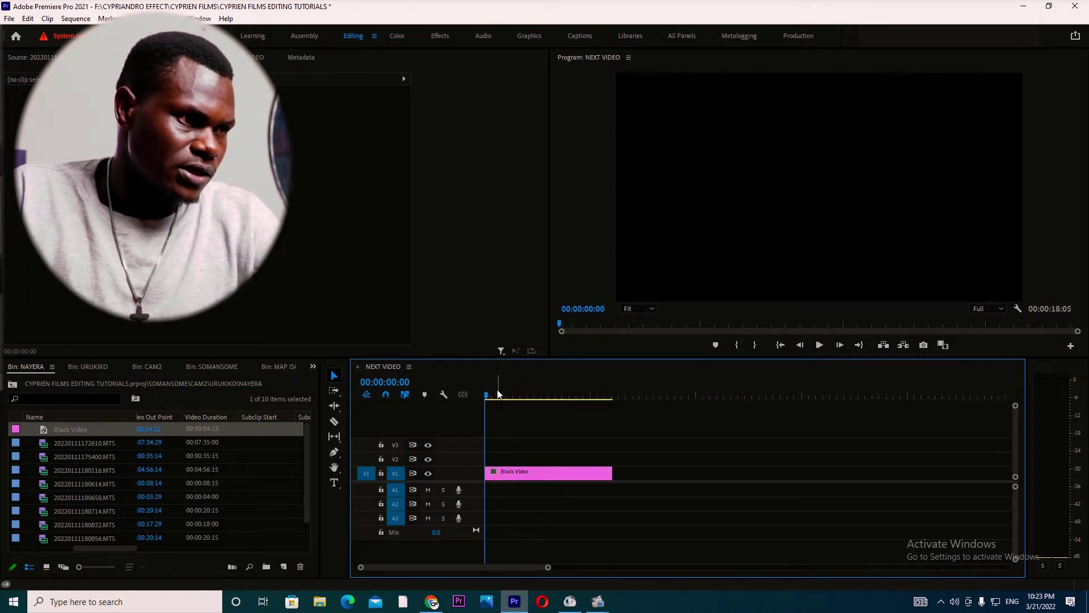
Extend the Black Video clip on V1 to 20 seconds and move the playhead to 00:00:11:23.
left_click(531, 394)
mouse_move(625, 386)
left_mouse_down()
mouse_move(609, 413)
mouse_move(642, 394)
left_mouse_up()
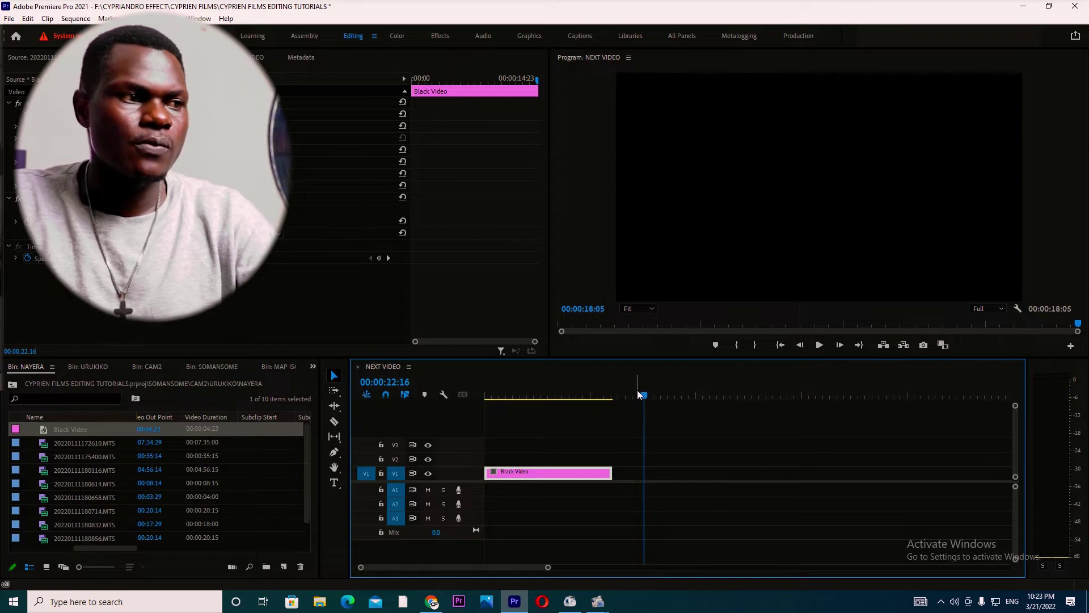
left_click(636, 394)
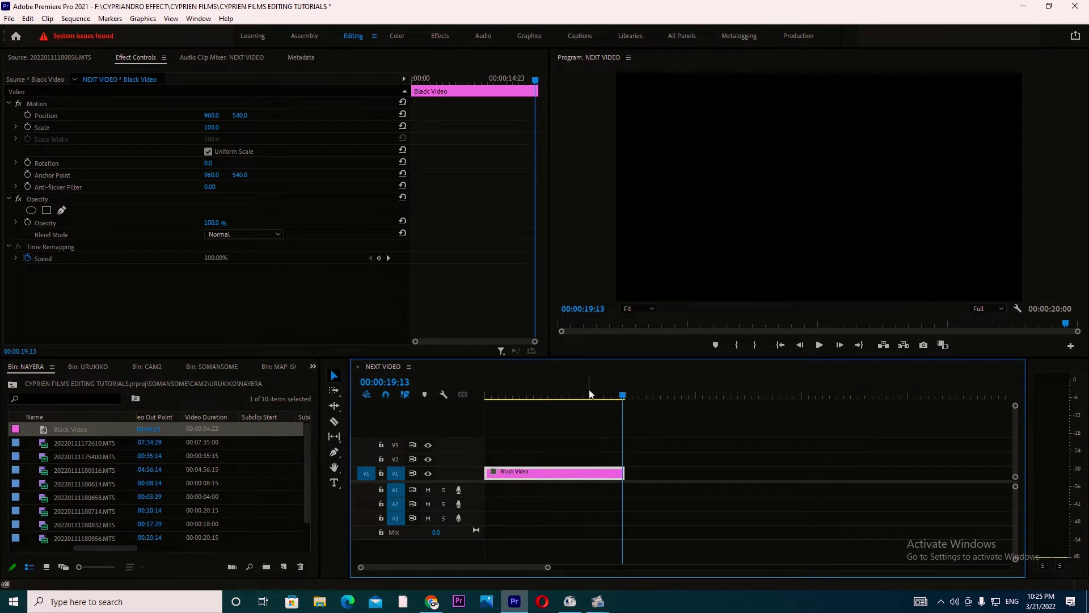
left_click_drag(592, 393, 505, 437)
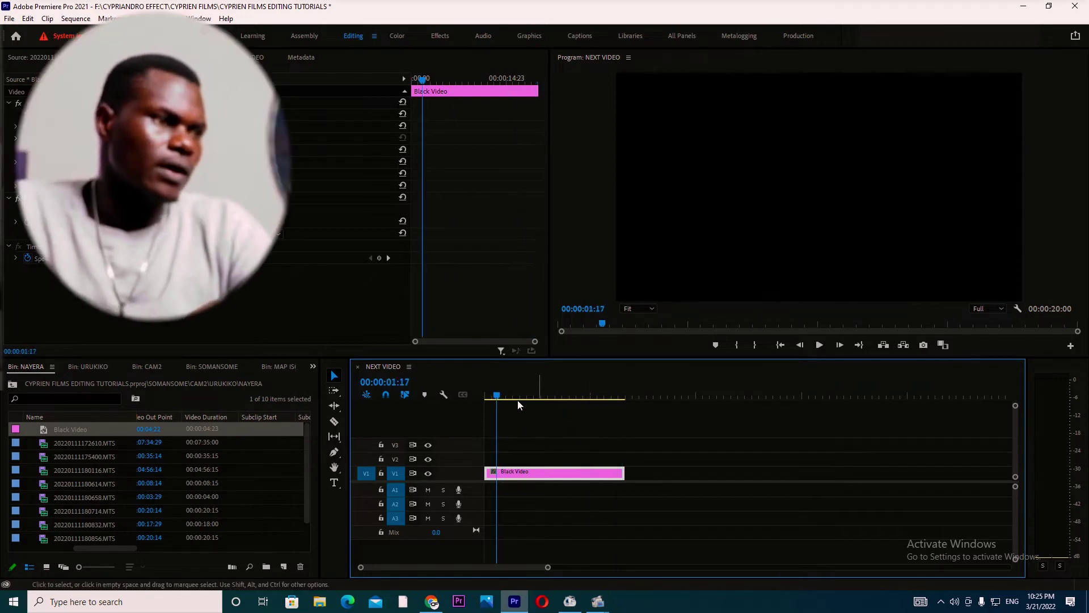
left_click(569, 393)
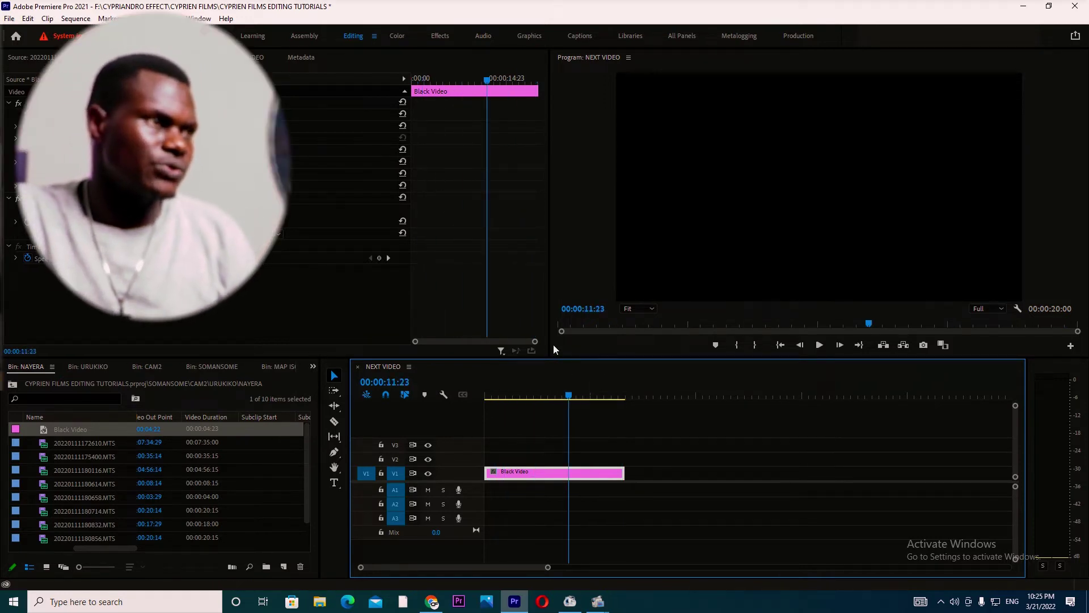
Search the effects for 4 COLOR and apply 4-Color Gradient to the Black Video clip.
left_click(313, 366)
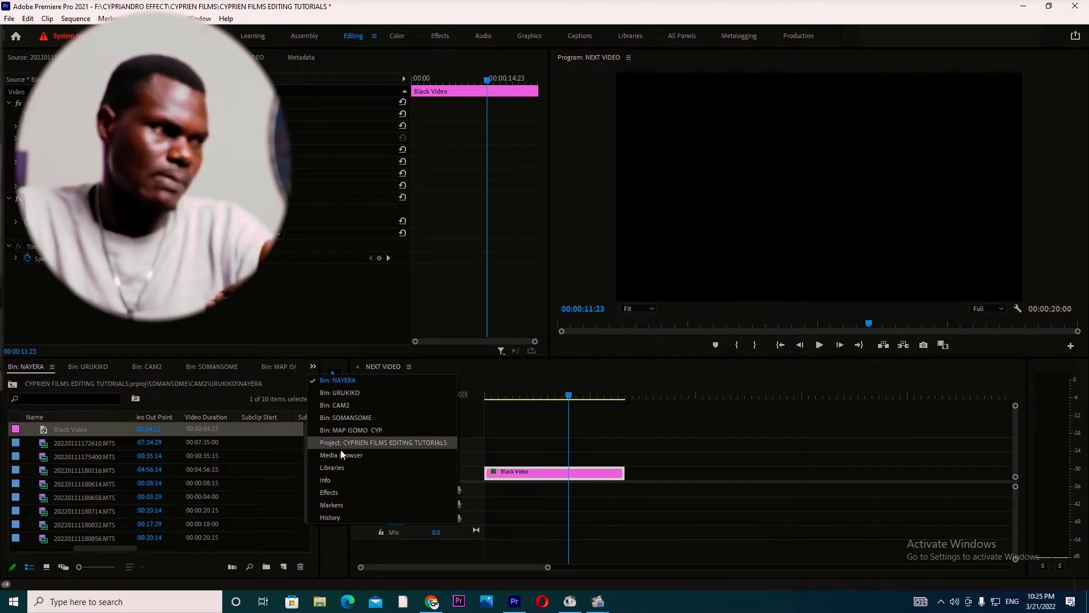
left_click(338, 492)
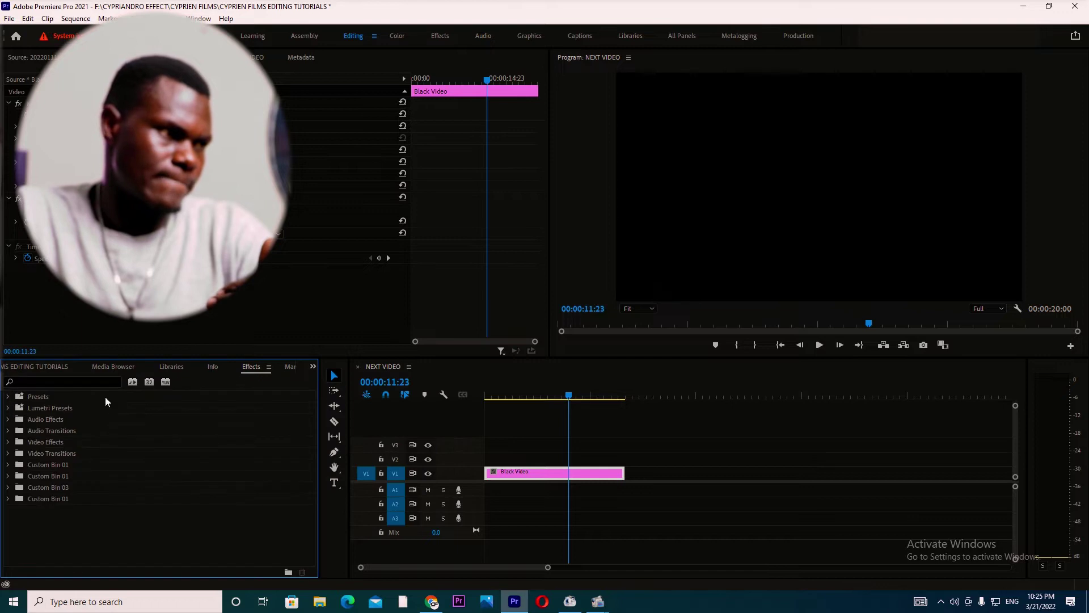
left_click(83, 382)
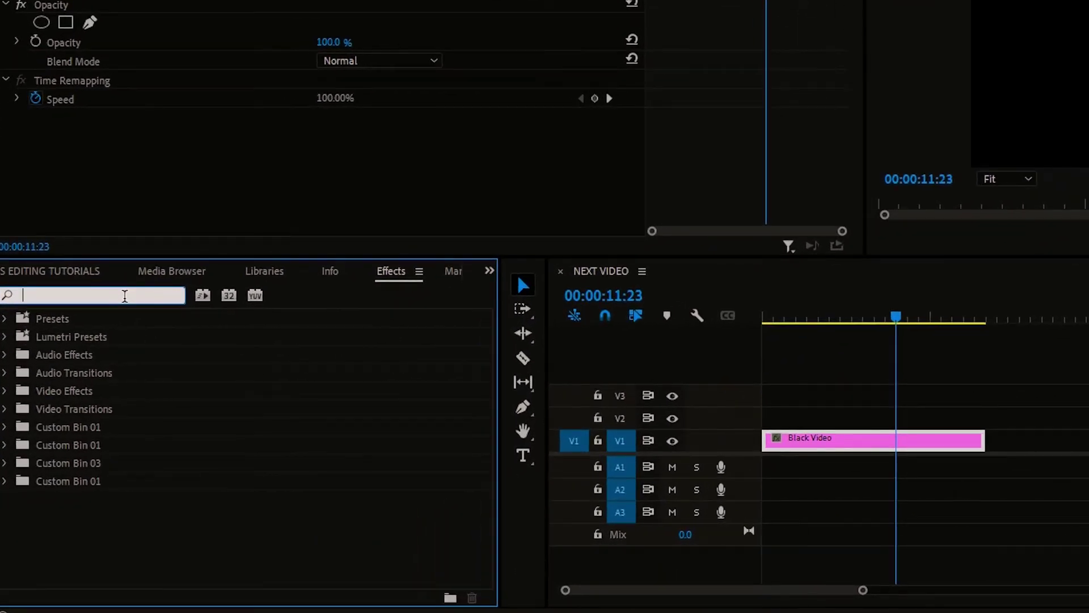
type("4COLOR")
key("BackSpace")
key("BackSpace")
key("BackSpace")
key("BackSpace")
key("BackSpace")
type("COLOR")
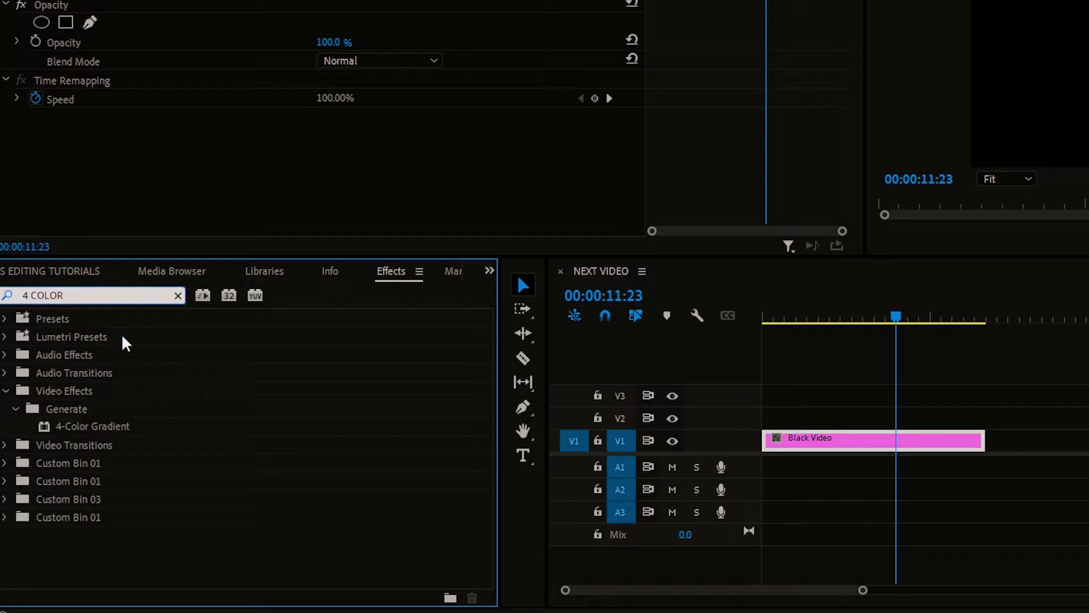
left_click(109, 429)
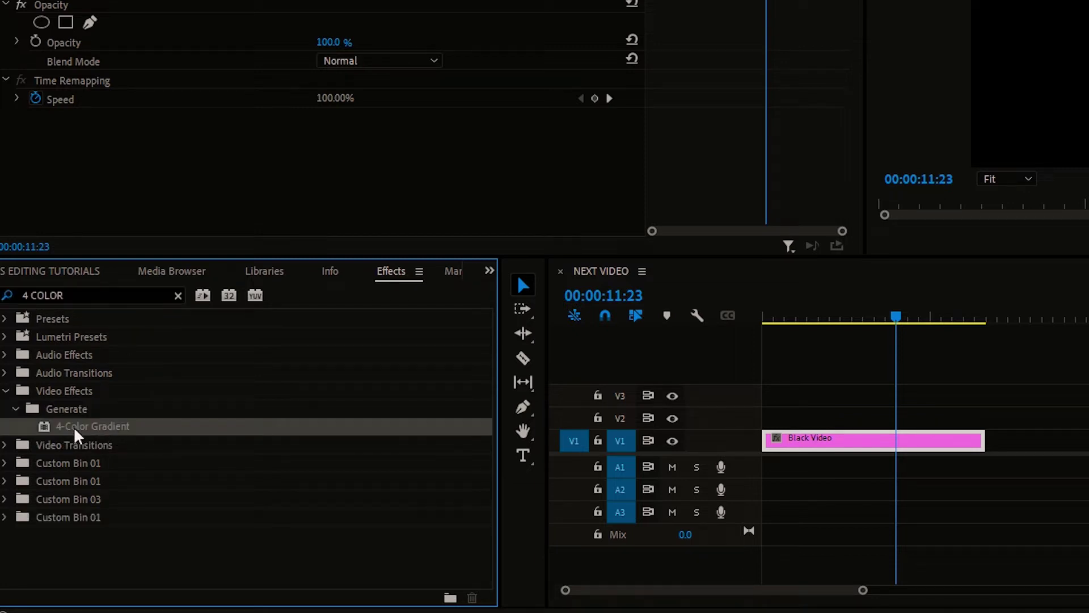
left_click_drag(78, 436, 877, 455)
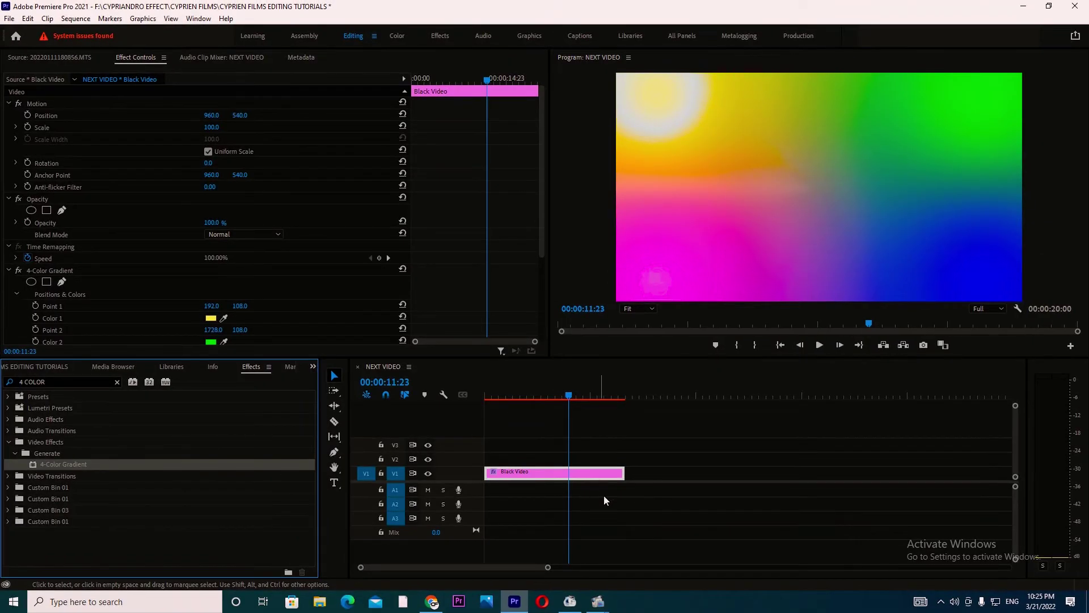
Set the gradient's Point 1 X to 309, Point 2 X to 1723, Point 3 X to -302, Point 4 to 1486, 660, and Blend to 1082.
left_click_drag(564, 395, 538, 396)
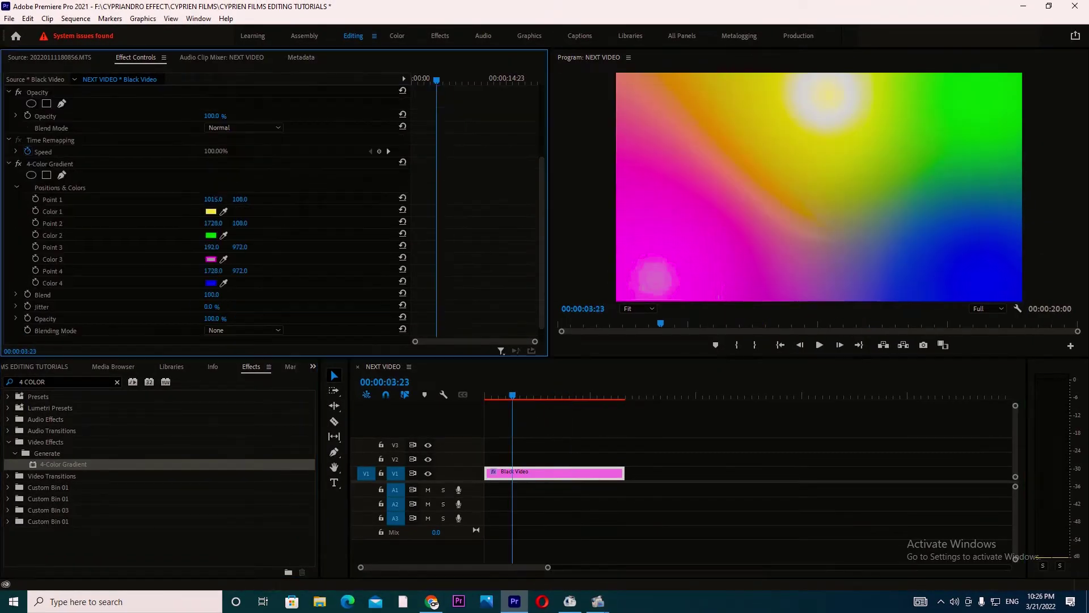
left_click_drag(211, 199, 68, 199)
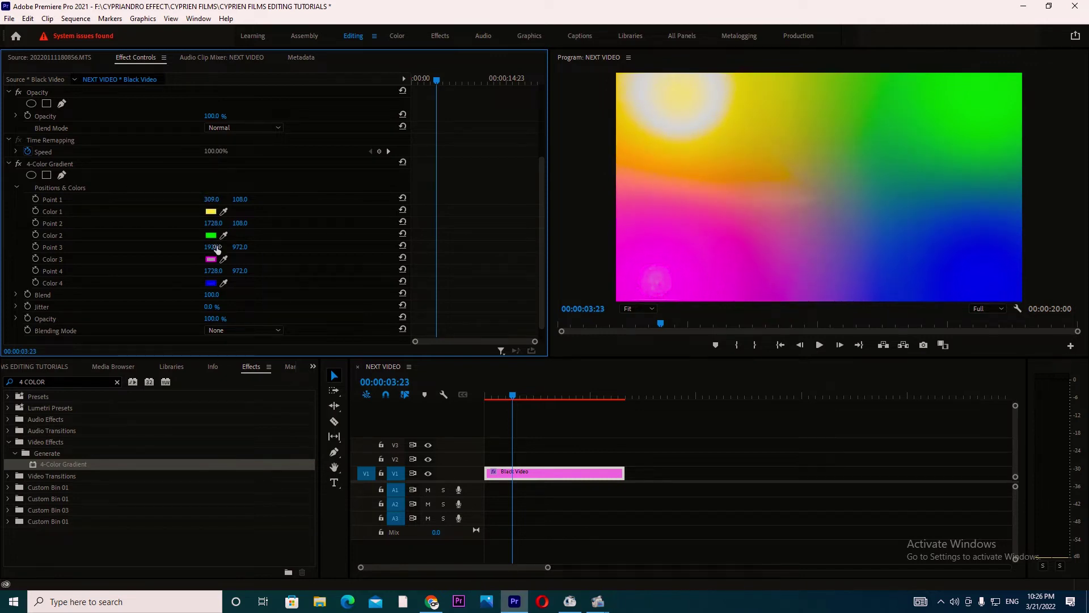
left_click_drag(211, 222, 312, 223)
left_click_drag(211, 247, 88, 247)
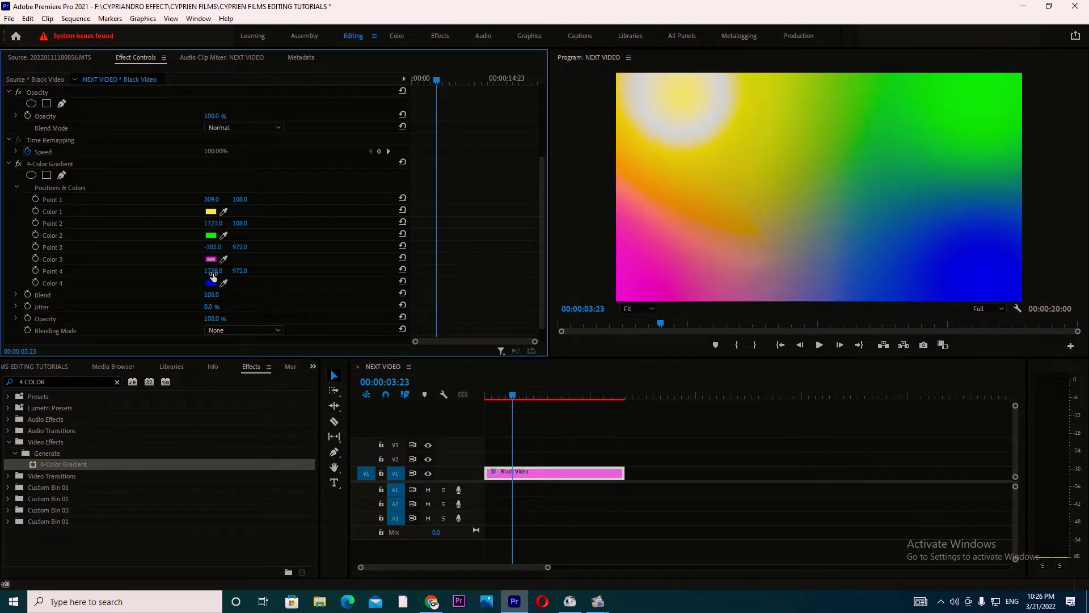
left_click_drag(214, 270, 161, 271)
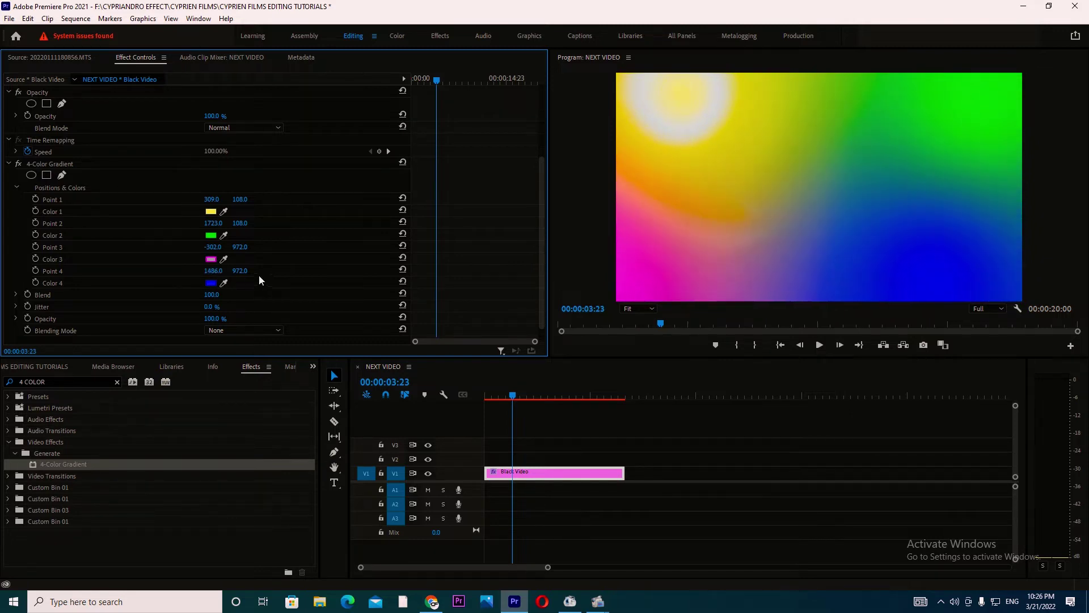
left_click_drag(240, 270, 162, 270)
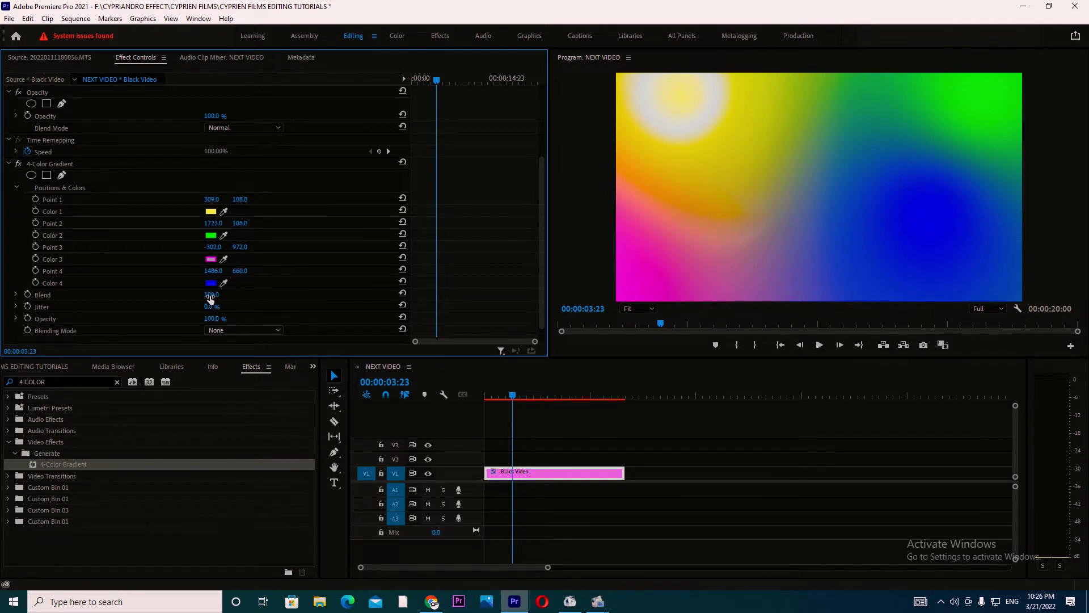
mouse_move(212, 294)
left_mouse_down()
mouse_move(266, 295)
mouse_move(227, 294)
left_mouse_up()
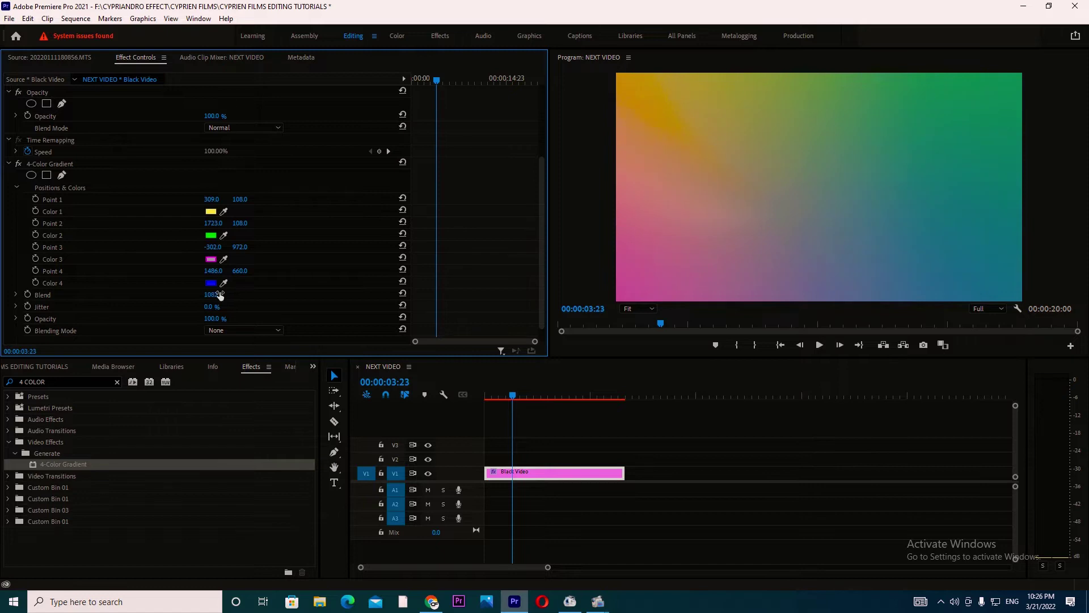
Turn on keyframing for the gradient's Color 3 at the start of the clip.
left_click(507, 417)
key("Home")
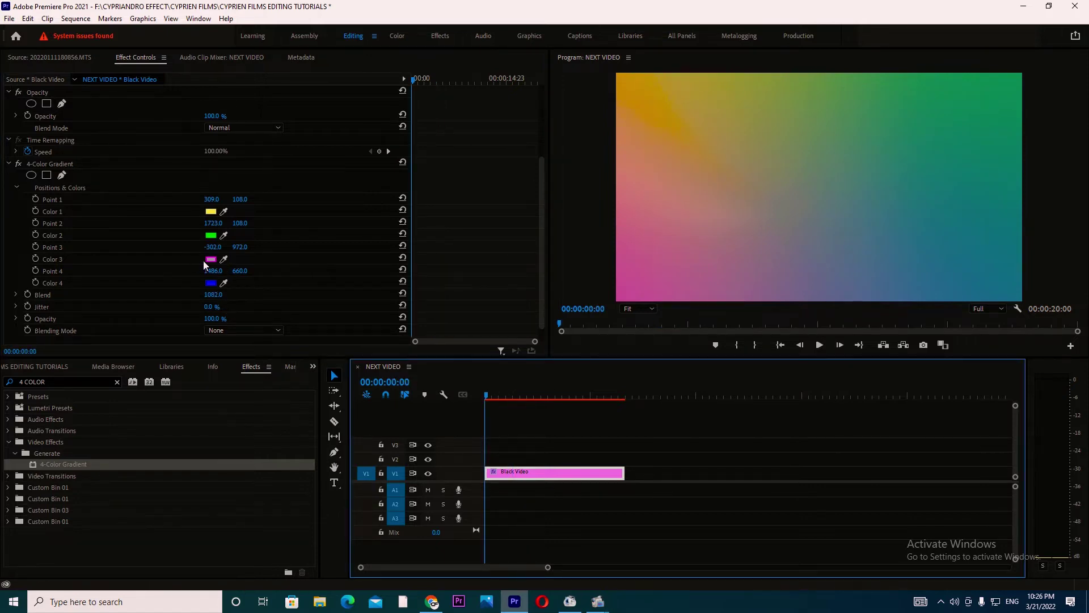
left_click(35, 259)
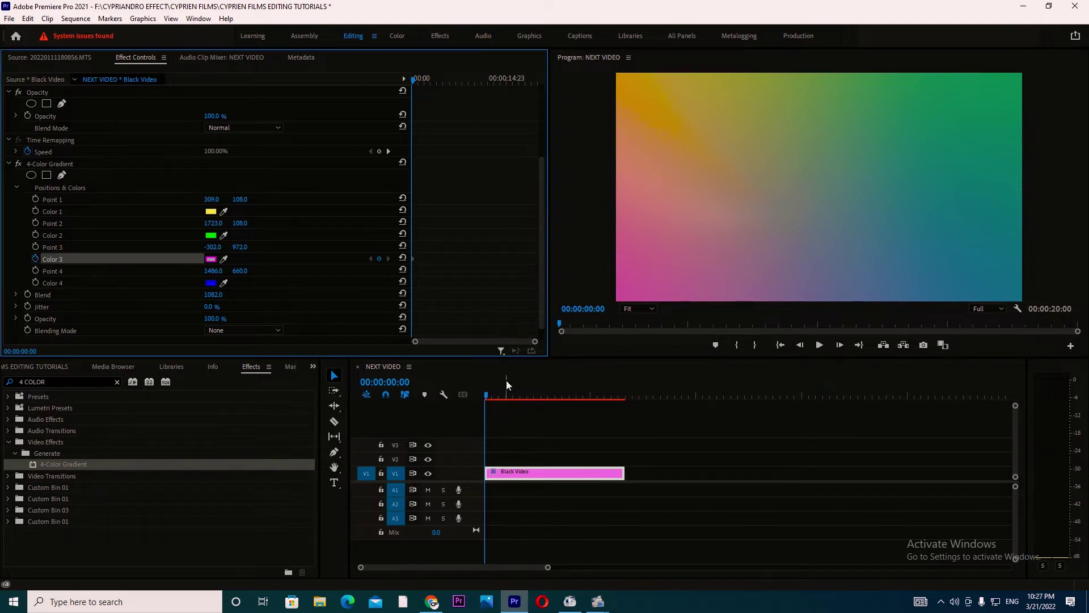
Move the playhead to the clip's end at 00:00:19:23 and set the gradient's Point 3 X position to 1826.
left_click_drag(491, 399, 627, 395)
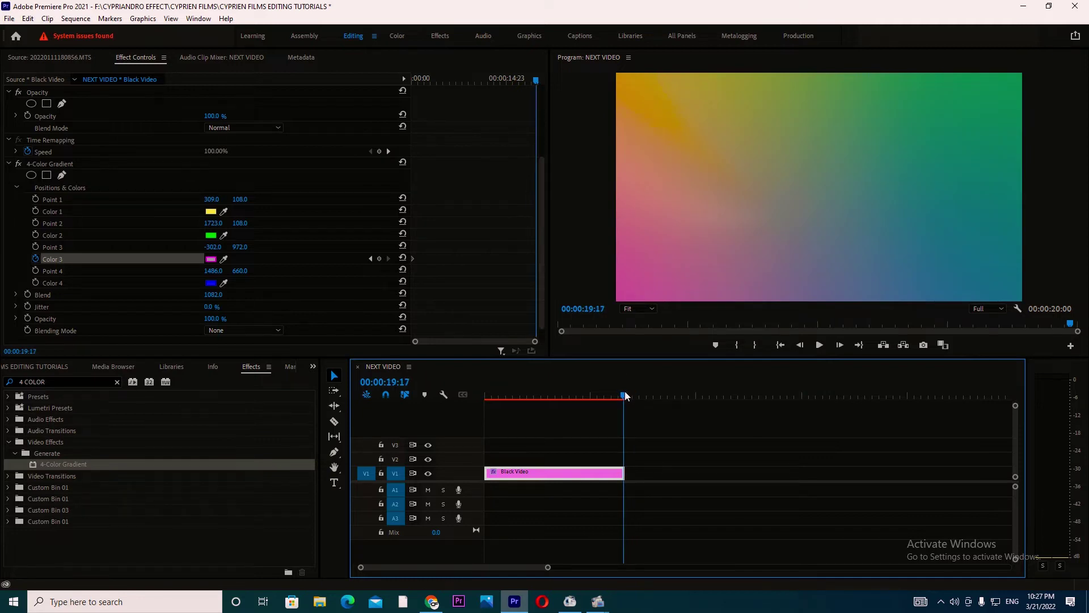
key("equal")
key("equal")
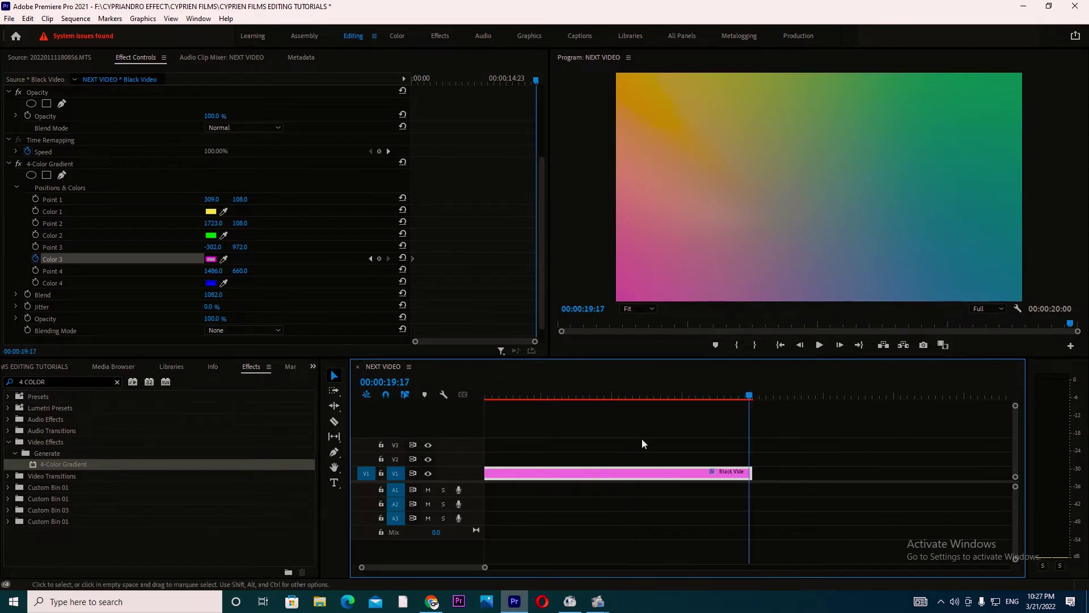
key("Right")
key("Right")
key("Right")
key("Right")
key("Right")
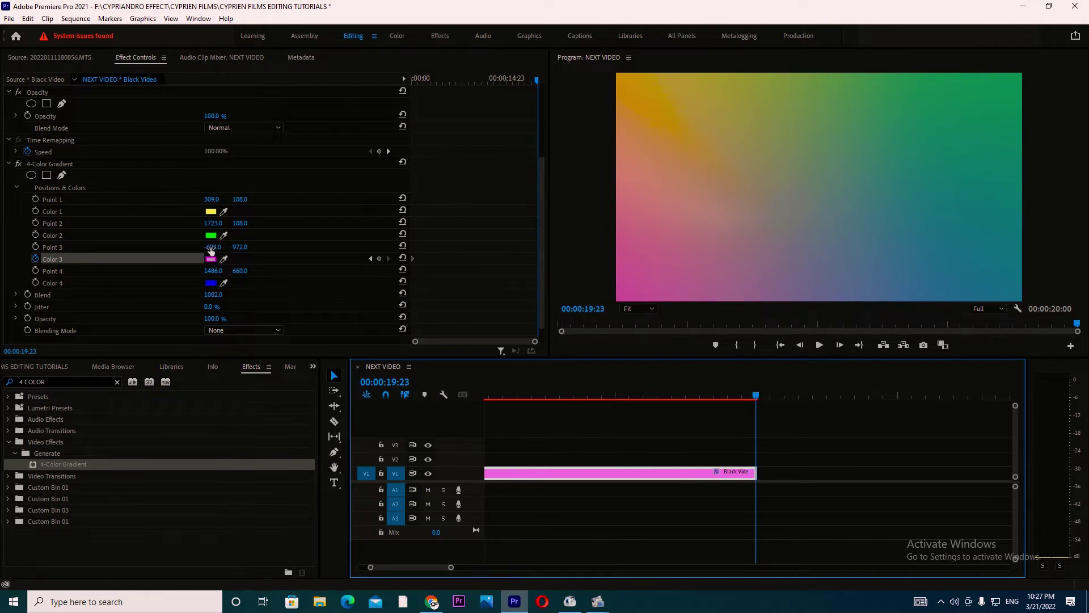
left_click_drag(211, 250, 317, 250)
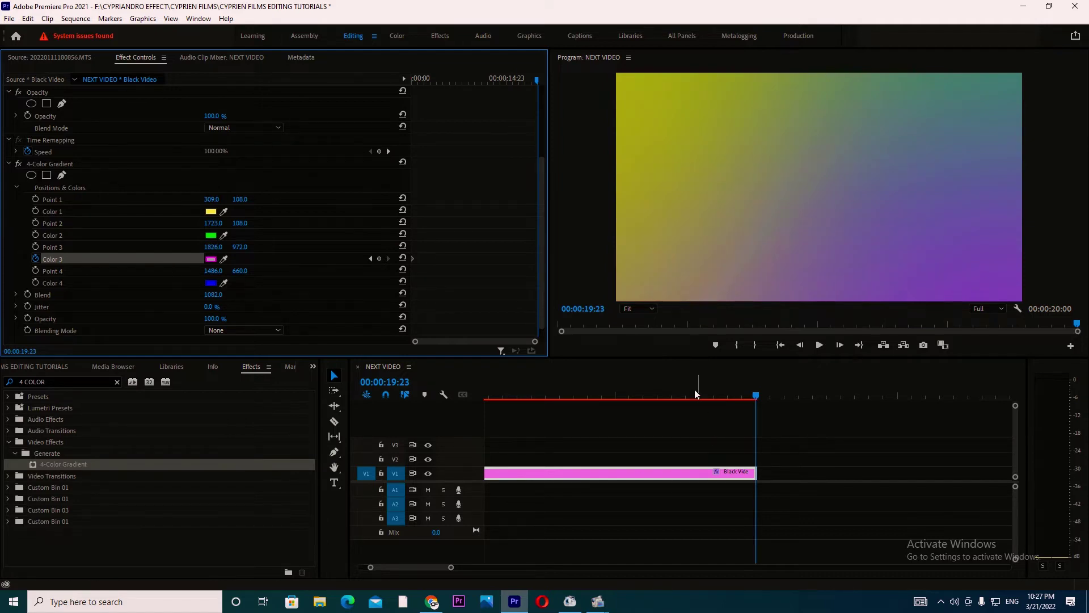
Play back the gradient clip from the beginning of the sequence and return to its start.
left_click_drag(671, 395, 499, 396)
key("backslash")
key("Home")
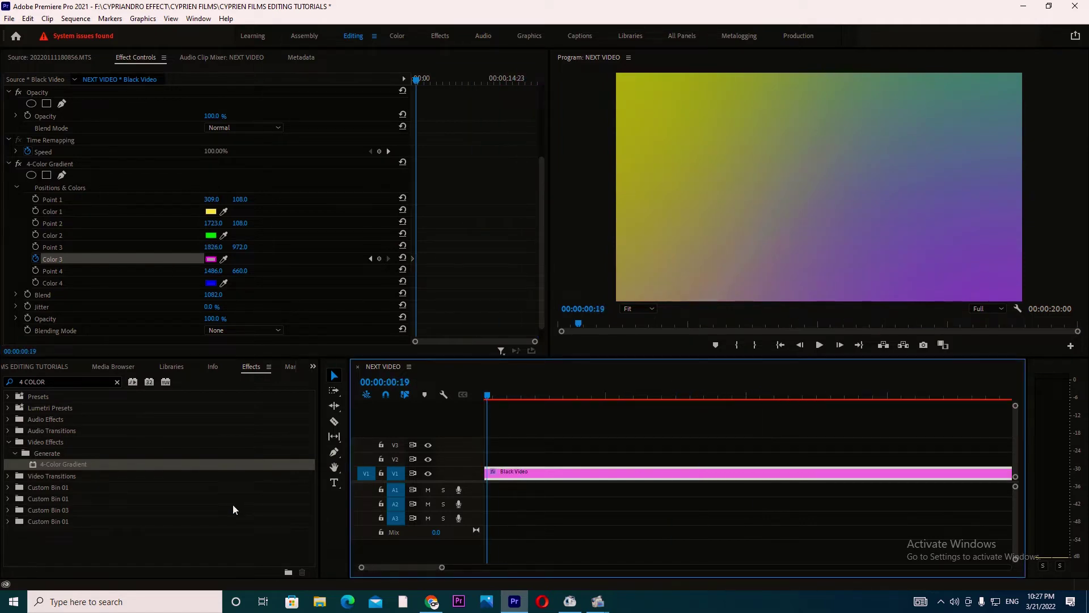
key("space")
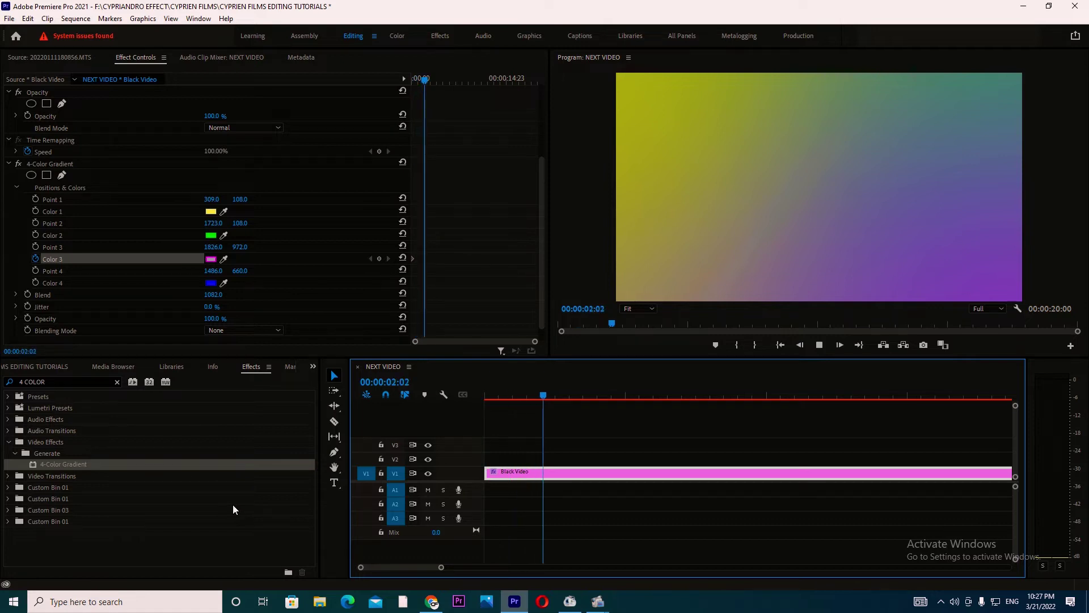
key("minus")
key("minus")
key("minus")
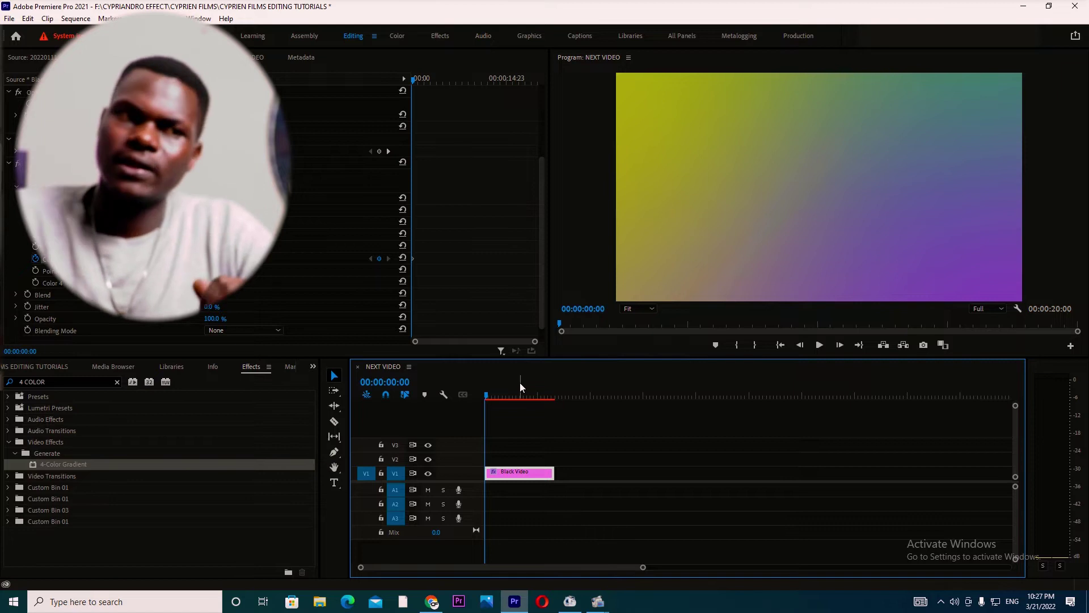
Search the effects for WAVE WAR and apply Wave Warp to the Black Video clip.
left_click(48, 381)
key("BackSpace")
key("BackSpace")
key("BackSpace")
key("BackSpace")
key("BackSpace")
key("BackSpace")
key("BackSpace")
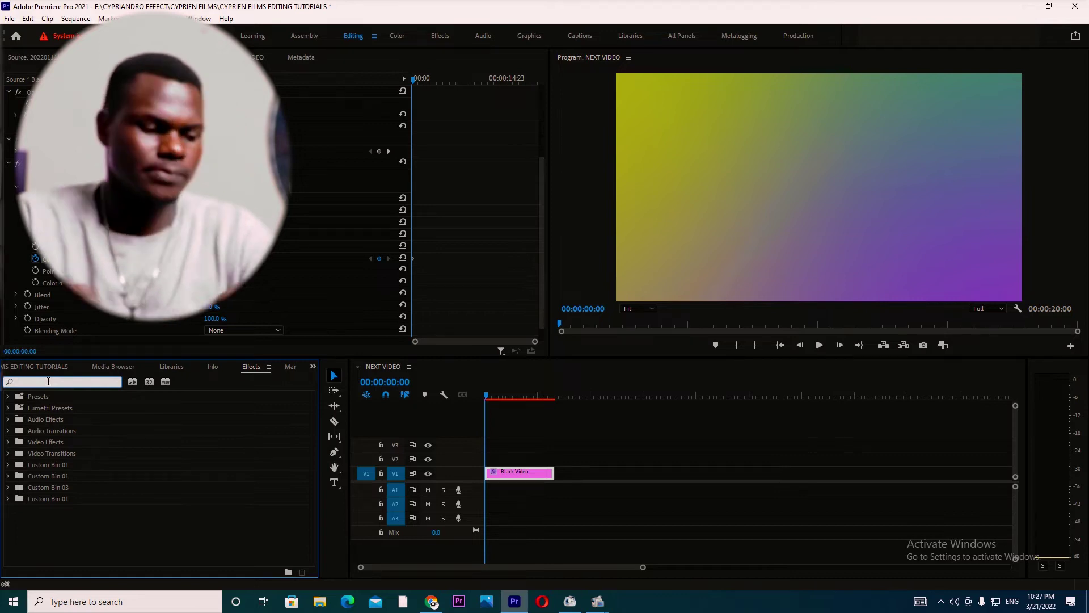
type("WAV")
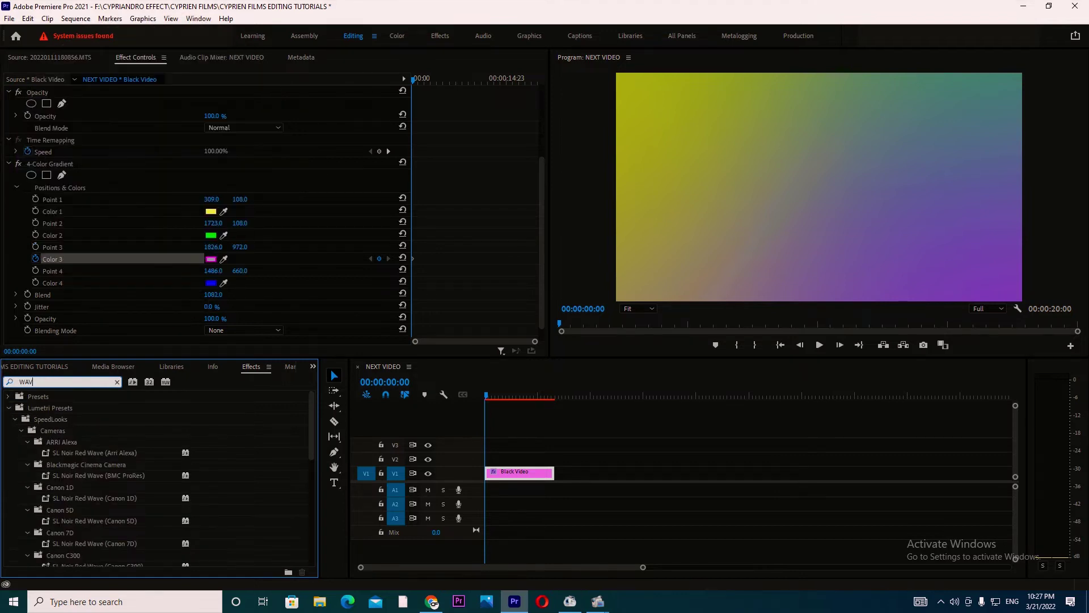
type("E")
type(" WA")
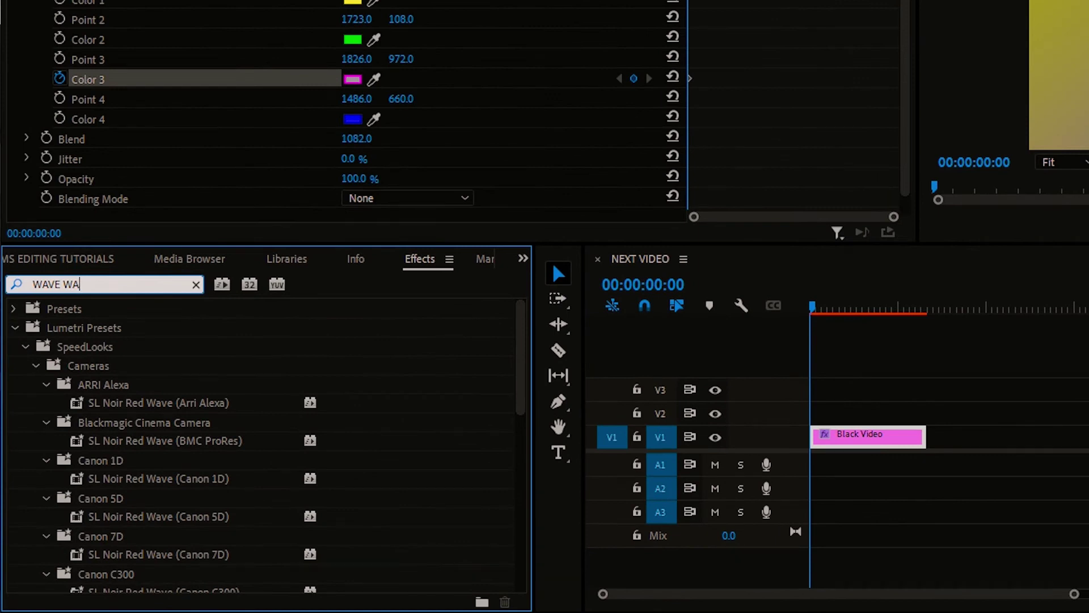
type("R")
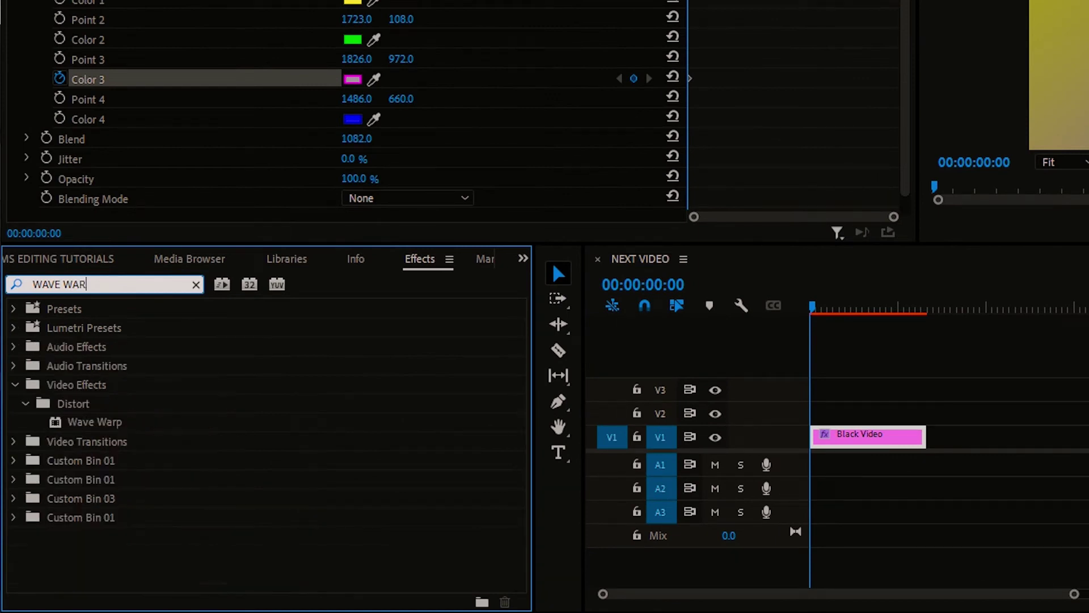
left_click_drag(94, 421, 855, 437)
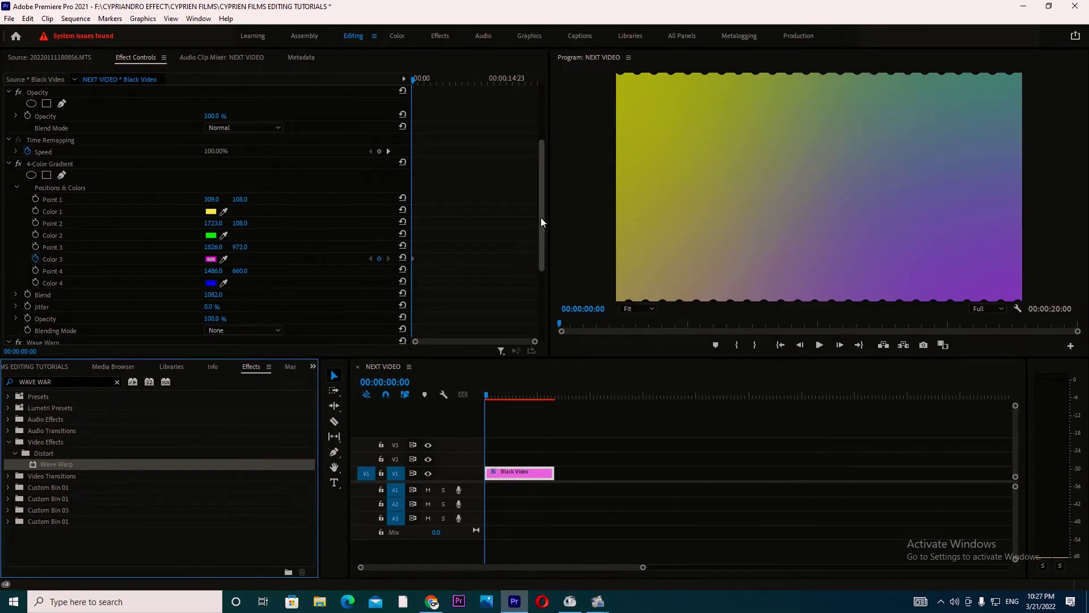
Set the Wave Warp effect to Wave Height 1, Wave Width 1001, Direction 310° and Wave Speed 7.7.
left_click_drag(540, 216, 529, 294)
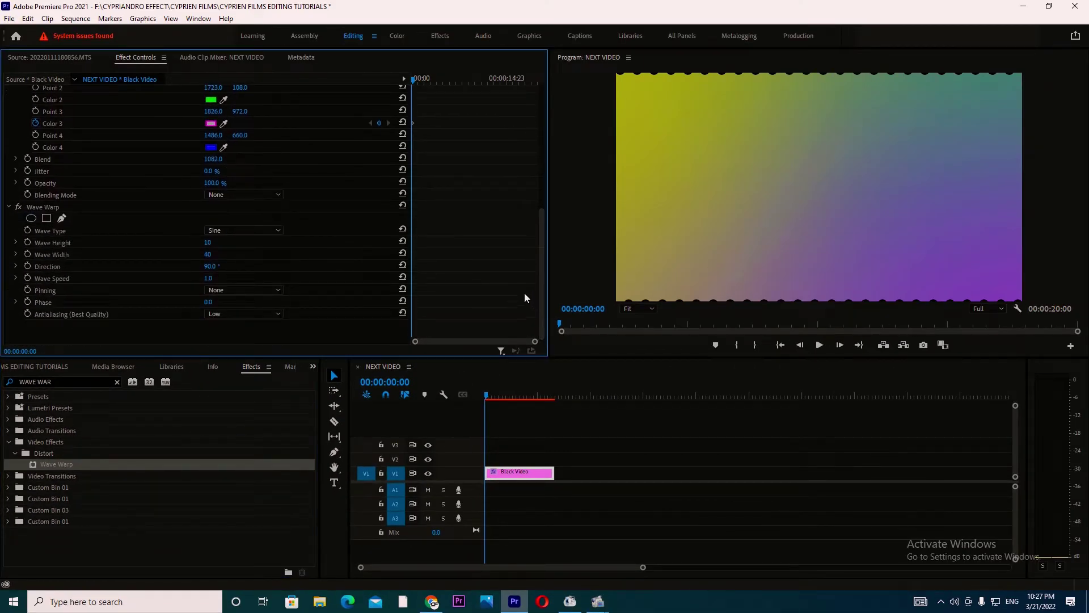
left_click(208, 244)
type("51")
key("Return")
mouse_move(207, 242)
left_mouse_down()
mouse_move(179, 242)
mouse_move(221, 266)
mouse_move(333, 266)
left_mouse_up()
left_click_drag(211, 254, 374, 254)
mouse_move(207, 284)
left_mouse_down()
mouse_move(211, 306)
mouse_move(207, 278)
mouse_move(227, 281)
left_mouse_up()
mouse_move(206, 243)
left_mouse_down()
mouse_move(148, 242)
mouse_move(200, 244)
left_mouse_up()
left_click(209, 243)
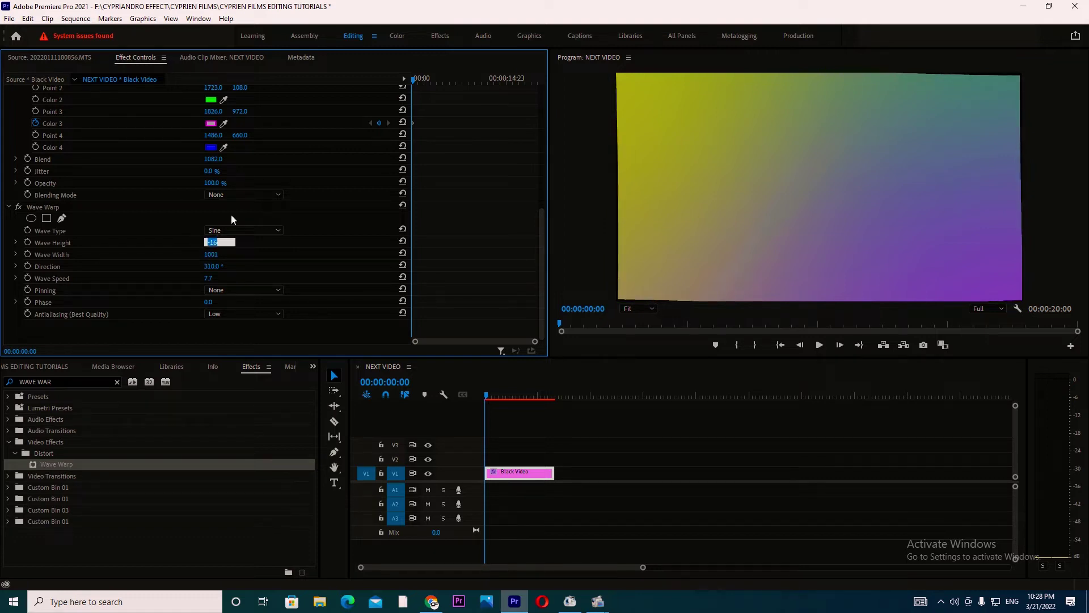
key("Return")
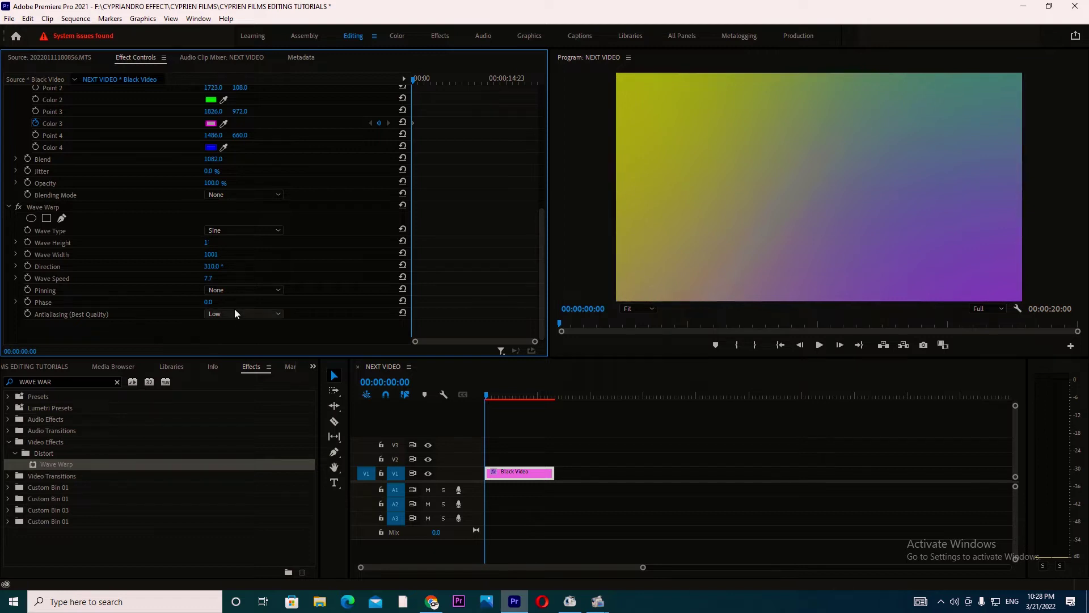
Change the Wave Warp effect to Wave Width 56 and Direction 360°.
left_click(218, 253)
key("Return")
left_click_drag(209, 254, 197, 254)
left_click(224, 254)
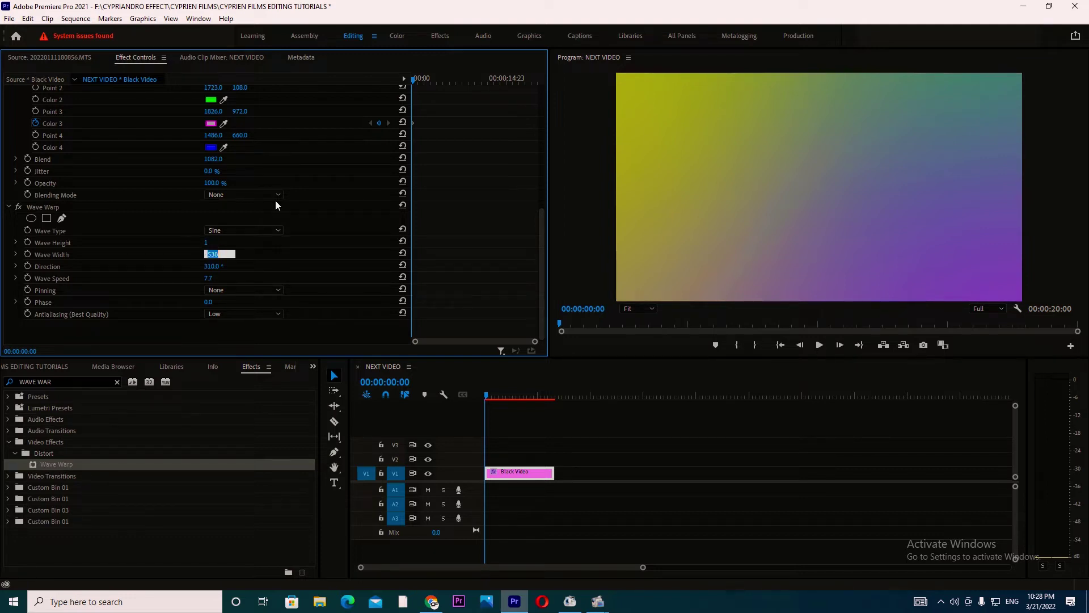
type("56")
key("Return")
left_click(213, 267)
type("360")
key("Return")
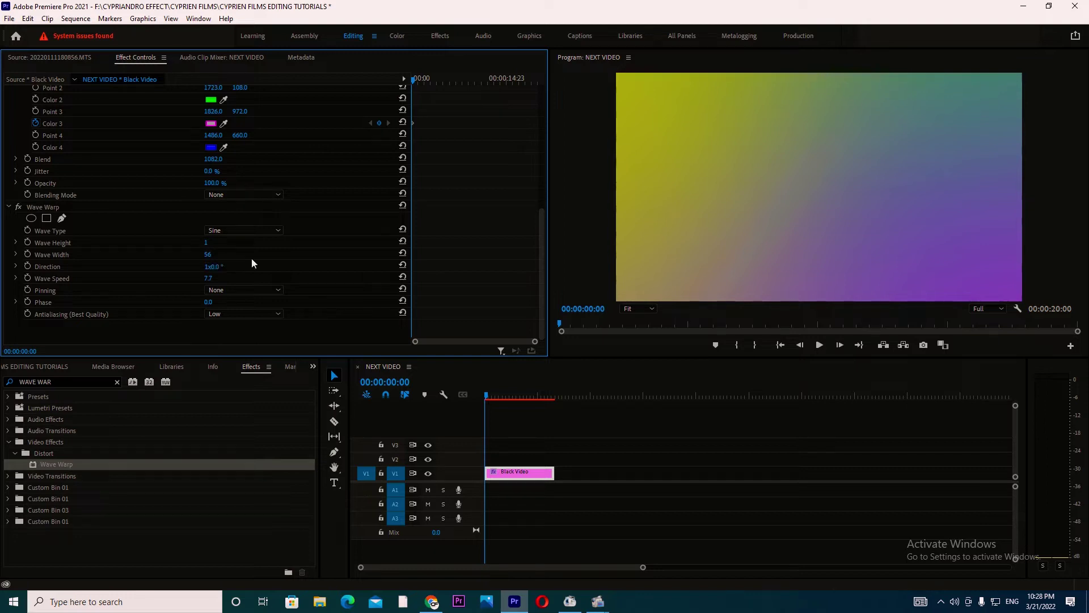
Try a Wave Speed of 5 on the Wave Warp effect and preview the motion.
left_click(211, 278)
type("5")
key("Return")
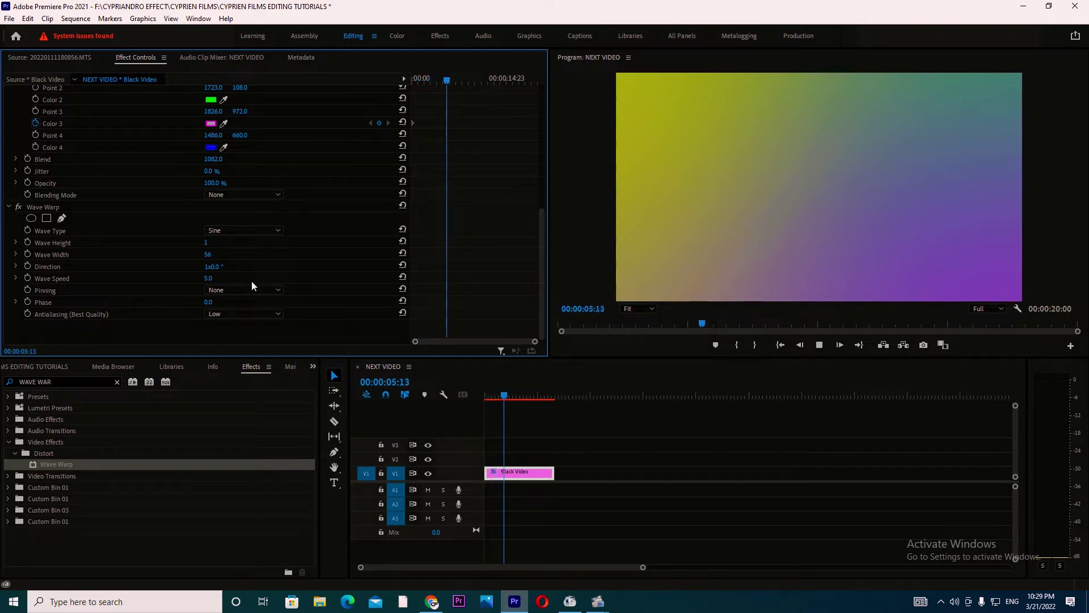
key("space")
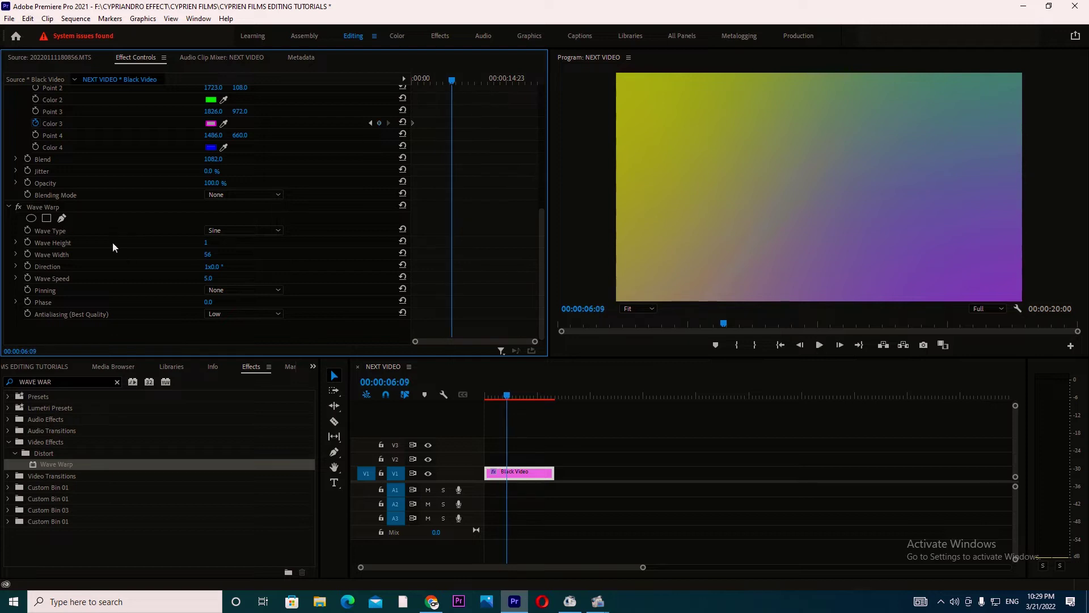
Set the Wave Warp effect's Wave Speed to 3 and play back the gradient clip.
left_click(210, 278)
type("3")
key("Return")
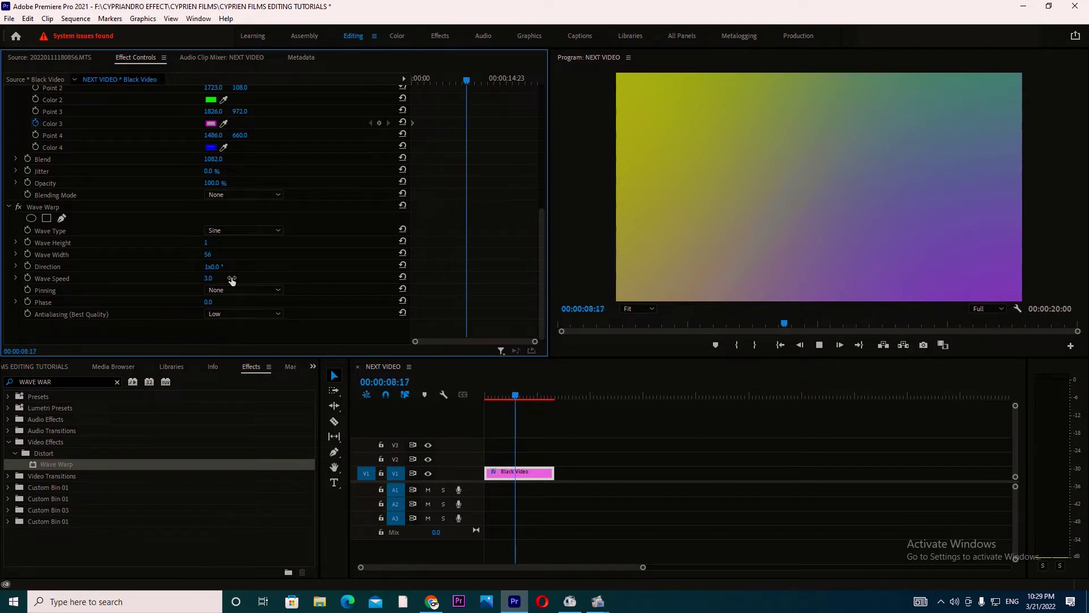
key("space")
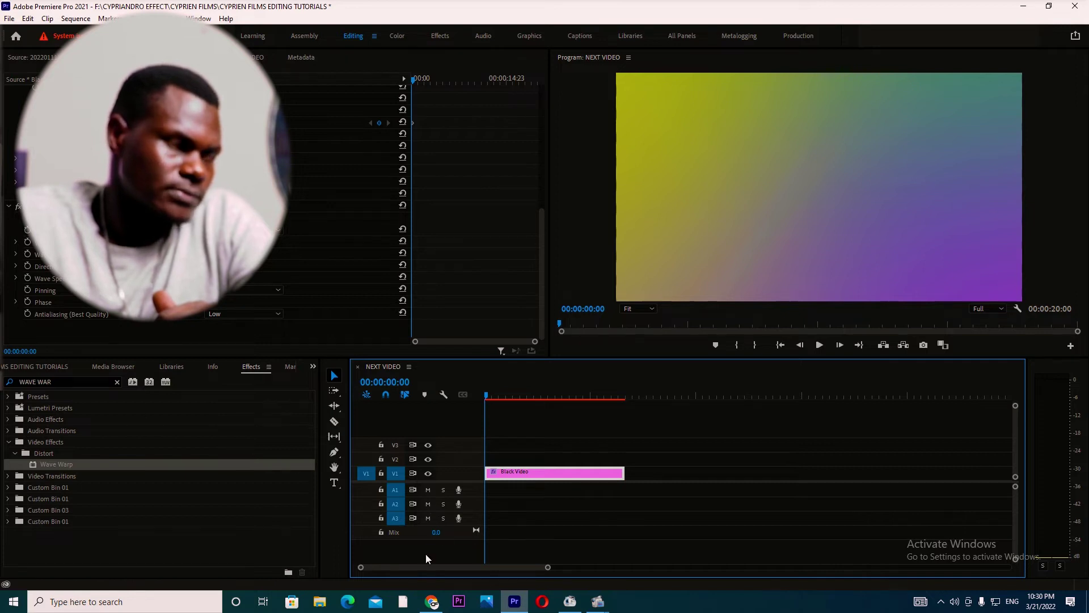
Switch to Chrome, edit the HOLOGRAM Effect video in YouTube Studio and open its end screen editor.
left_click(431, 602)
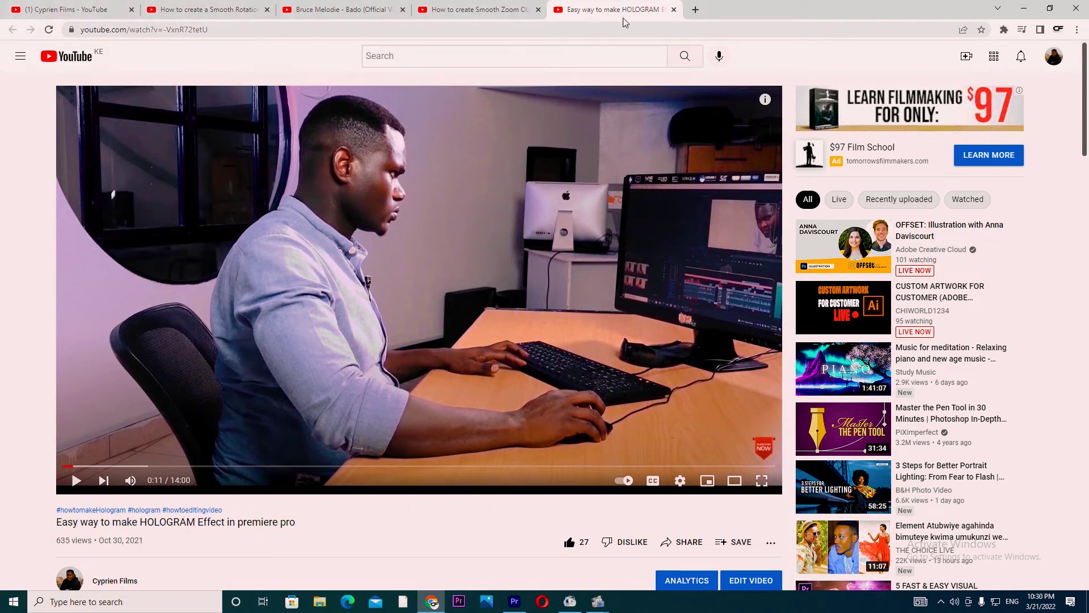
scroll(726, 448, "down", 4)
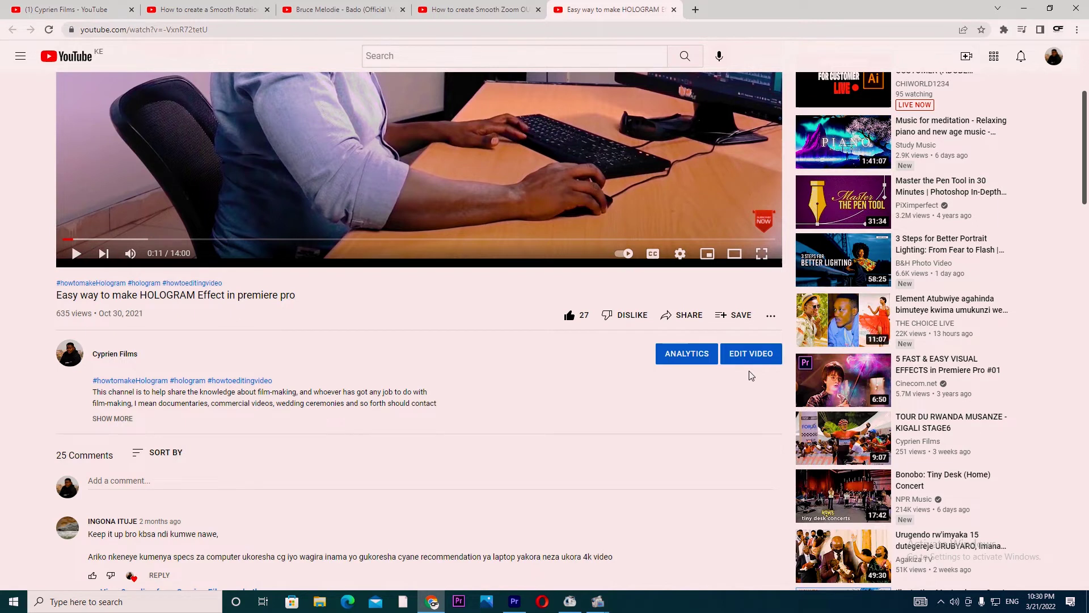
scroll(744, 372, "up", 4)
scroll(615, 423, "down", 4)
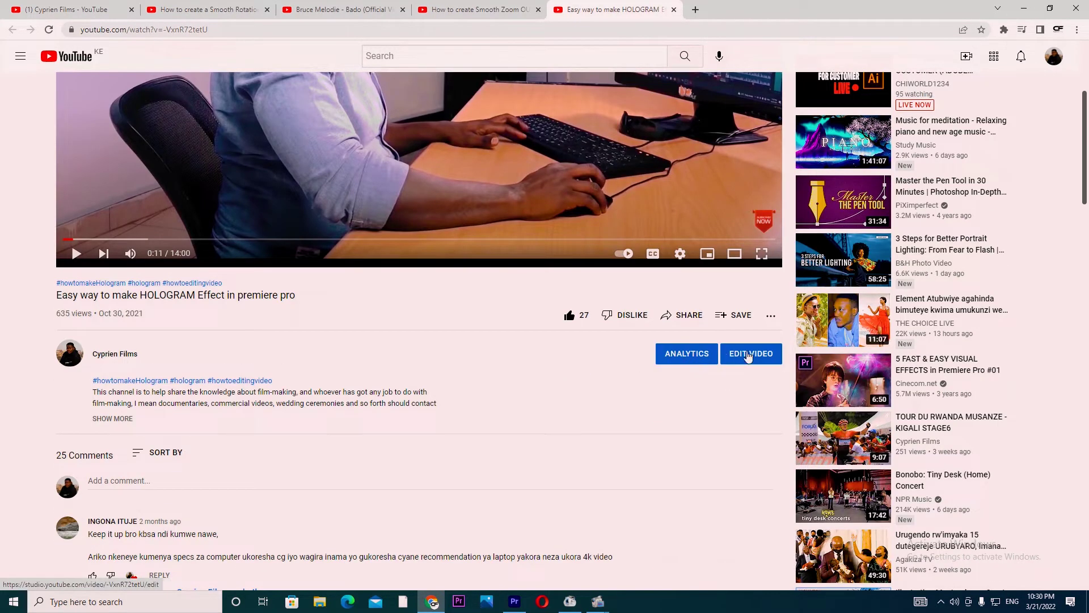
left_click(748, 356)
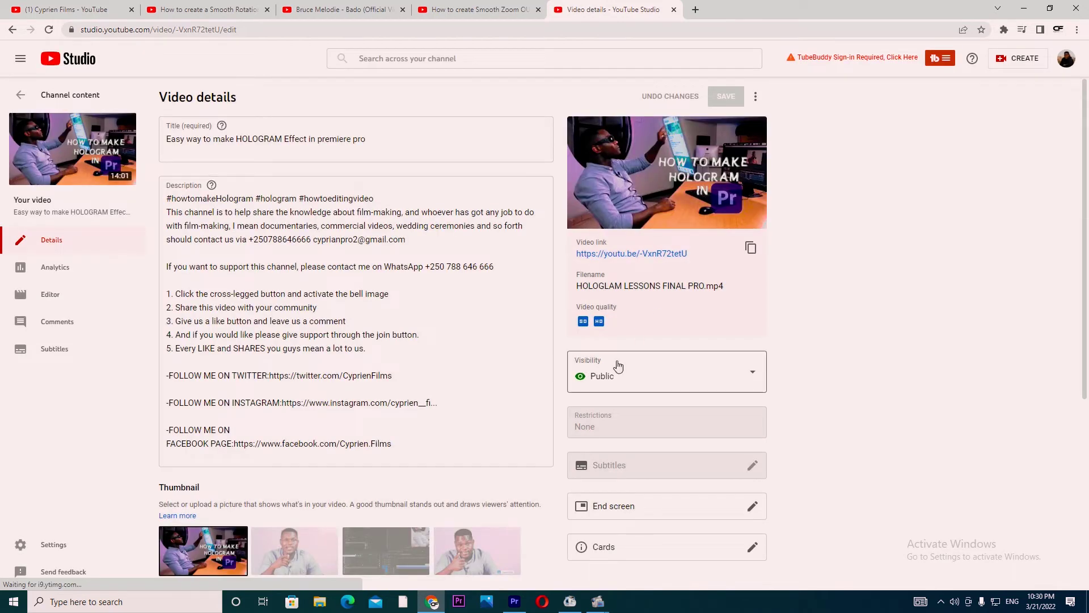
scroll(635, 386, "down", 4)
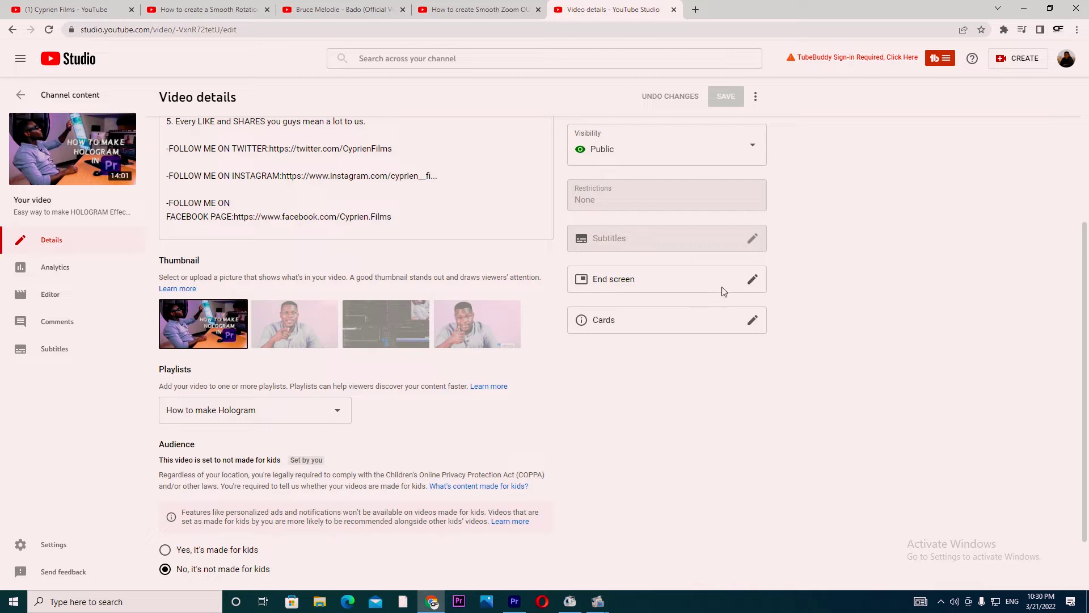
left_click(662, 283)
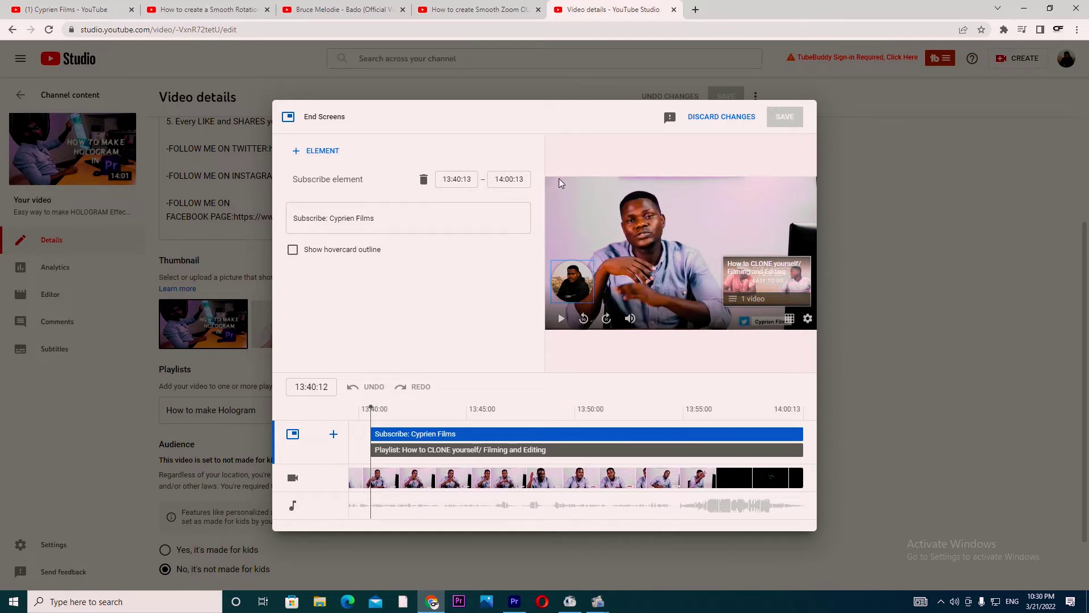
Start Snipping Tool and capture the video preview area of the End Screens editor.
left_click(142, 602)
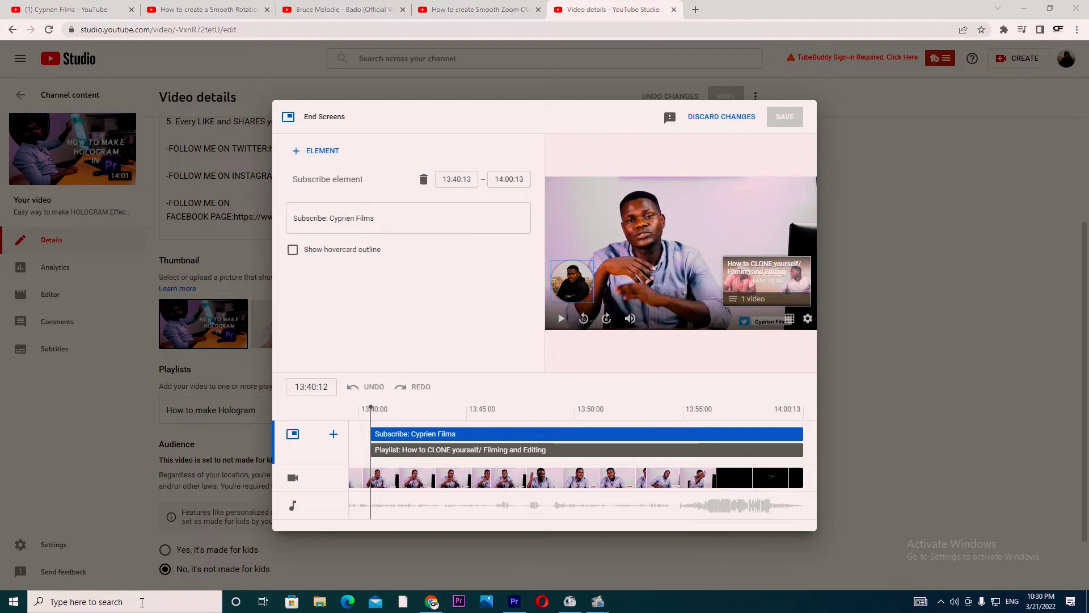
type("S")
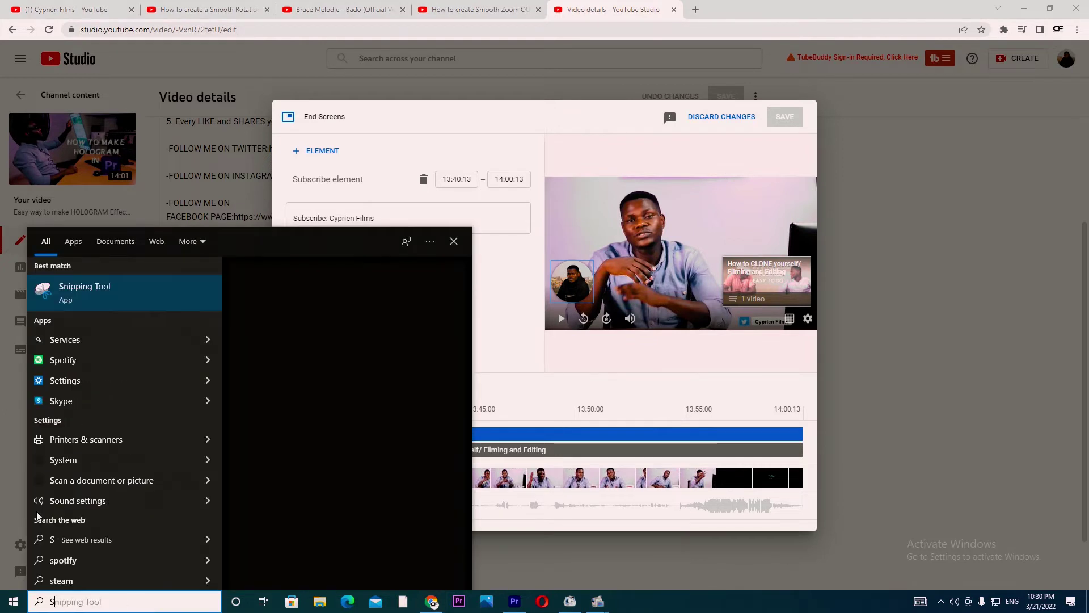
left_click(80, 288)
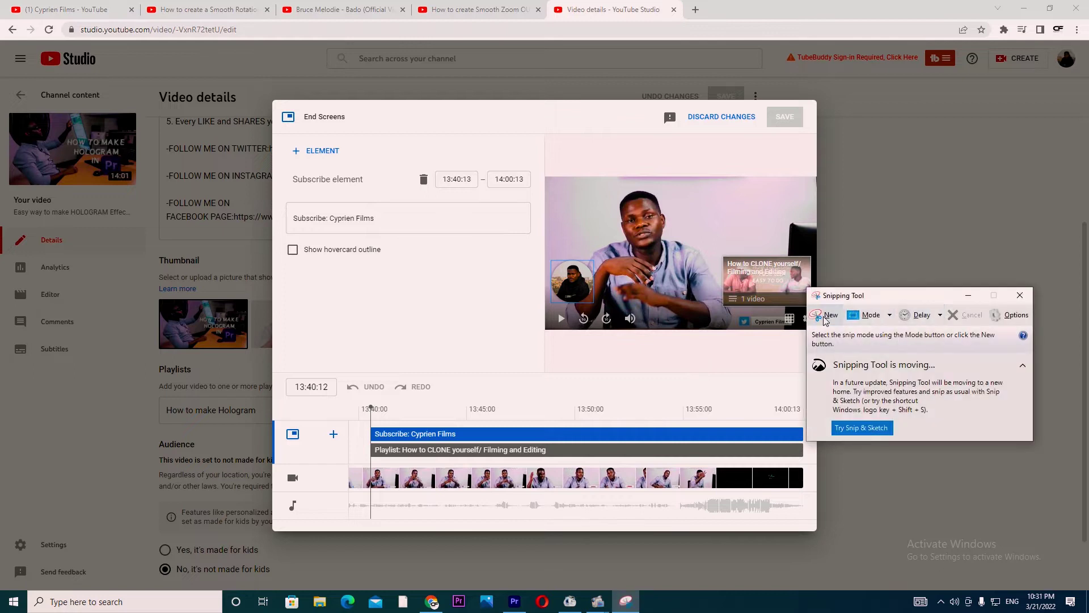
left_click(826, 315)
left_click_drag(544, 177, 817, 332)
Save the snip as a JPEG named END VIDEO in the Downloads folder.
left_click(501, 95)
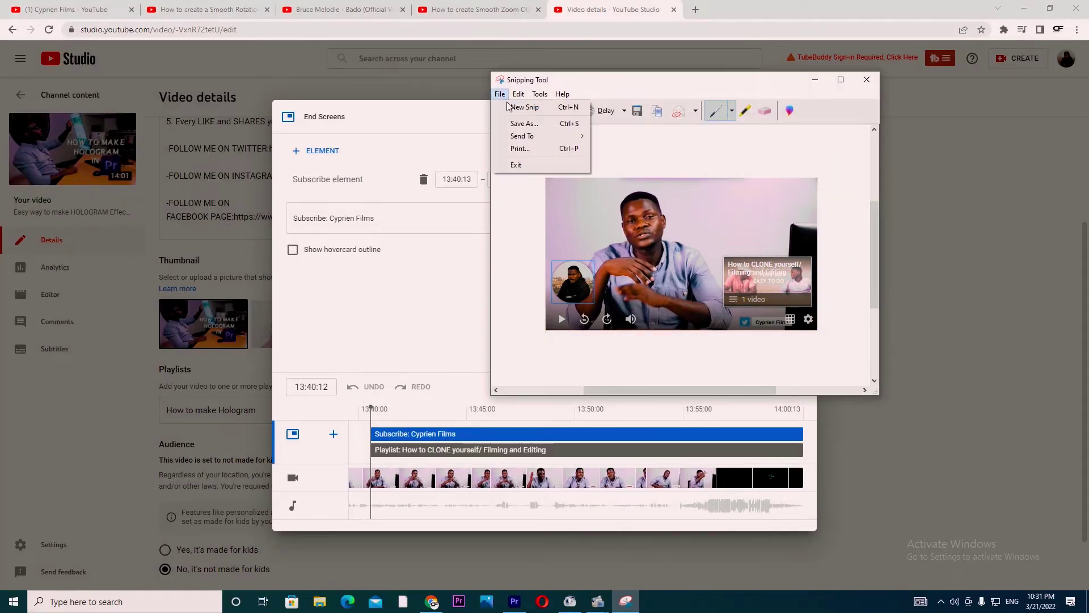
left_click(526, 134)
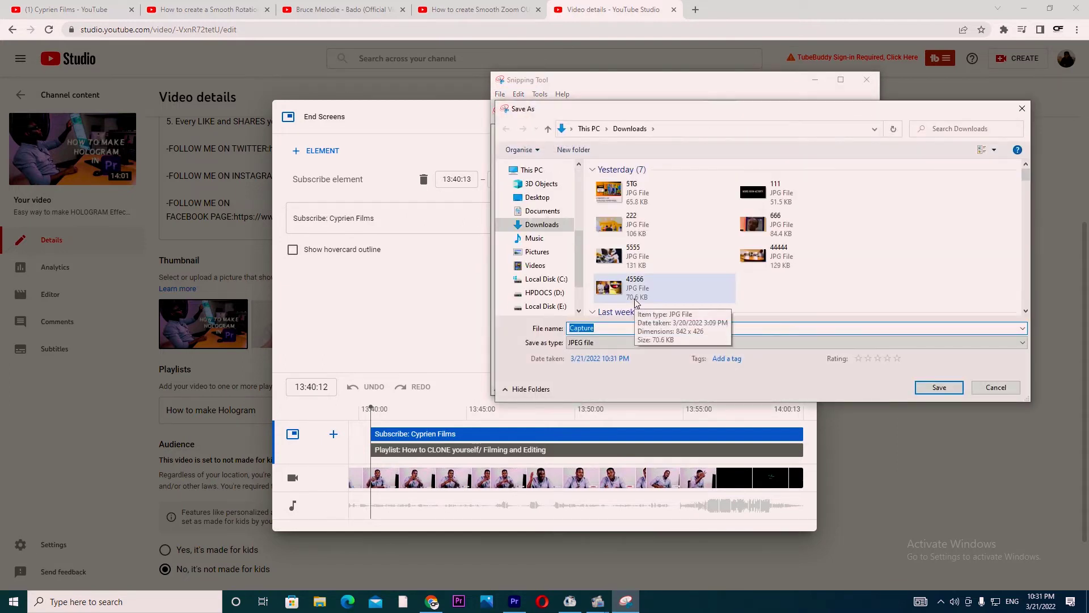
type("END")
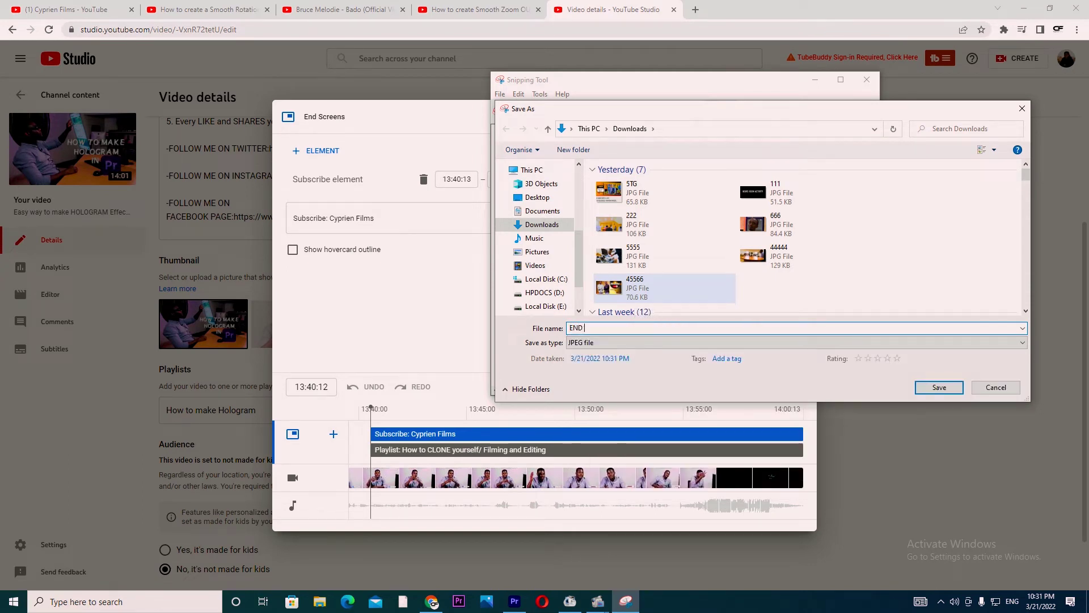
type(" VIDEO")
key("Return")
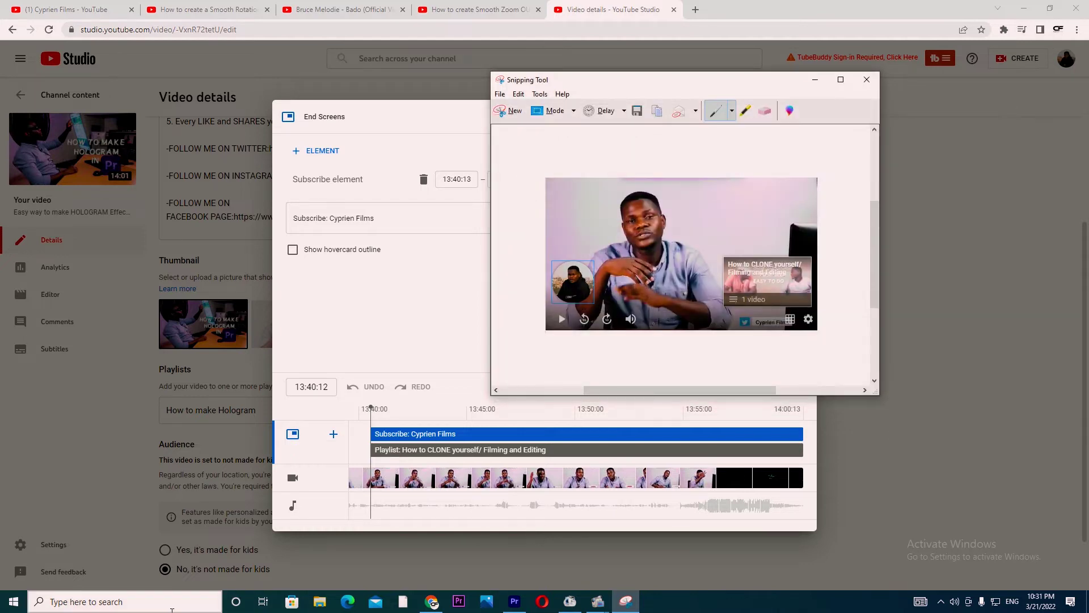
Find the saved END VIDEO image with Windows search and open its file location.
left_click(170, 606)
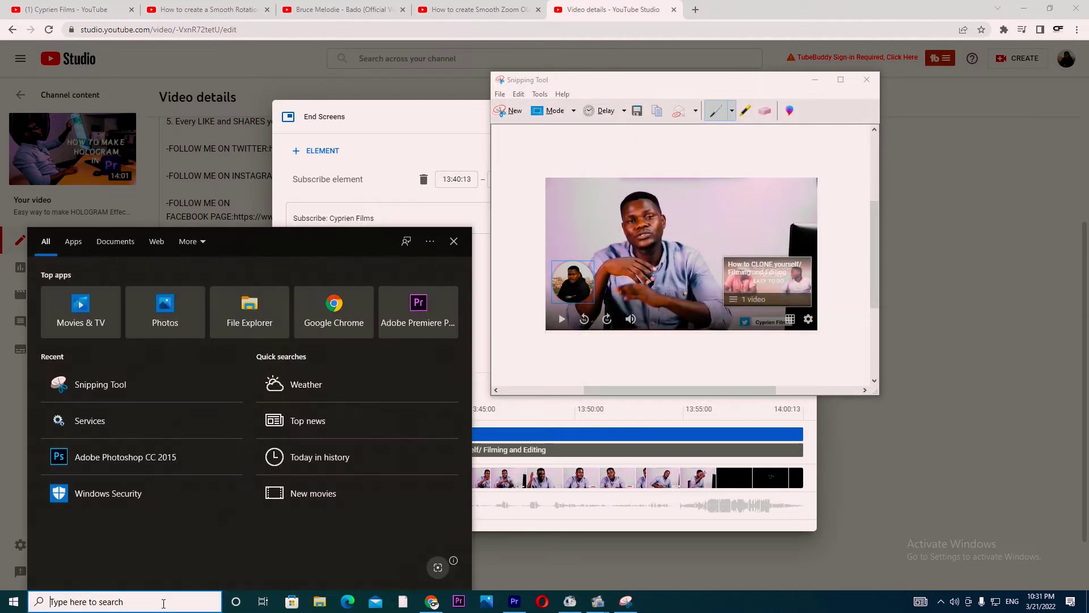
type("EN")
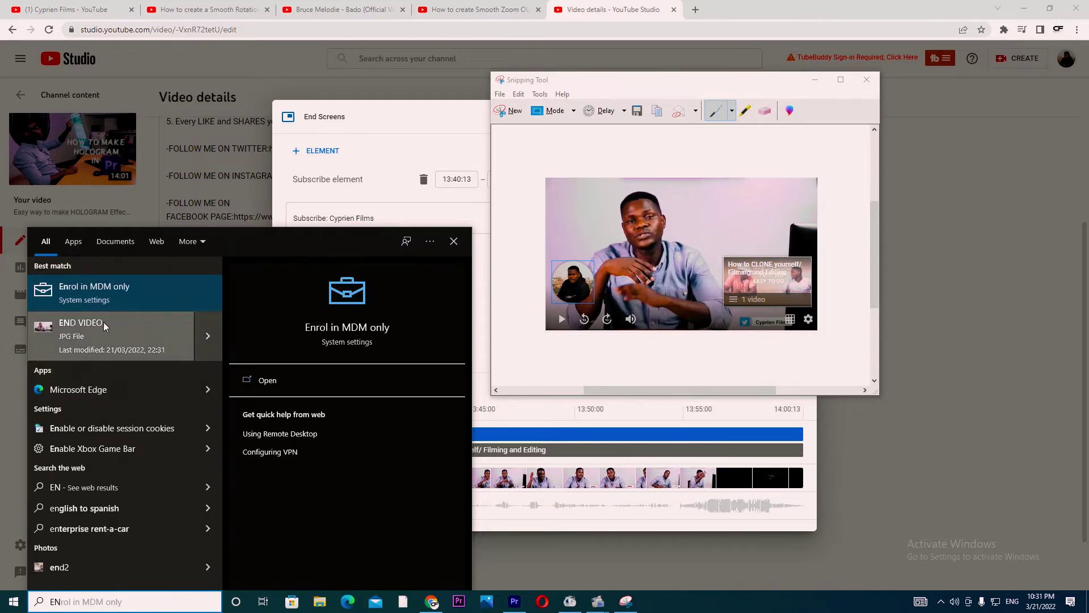
right_click(179, 333)
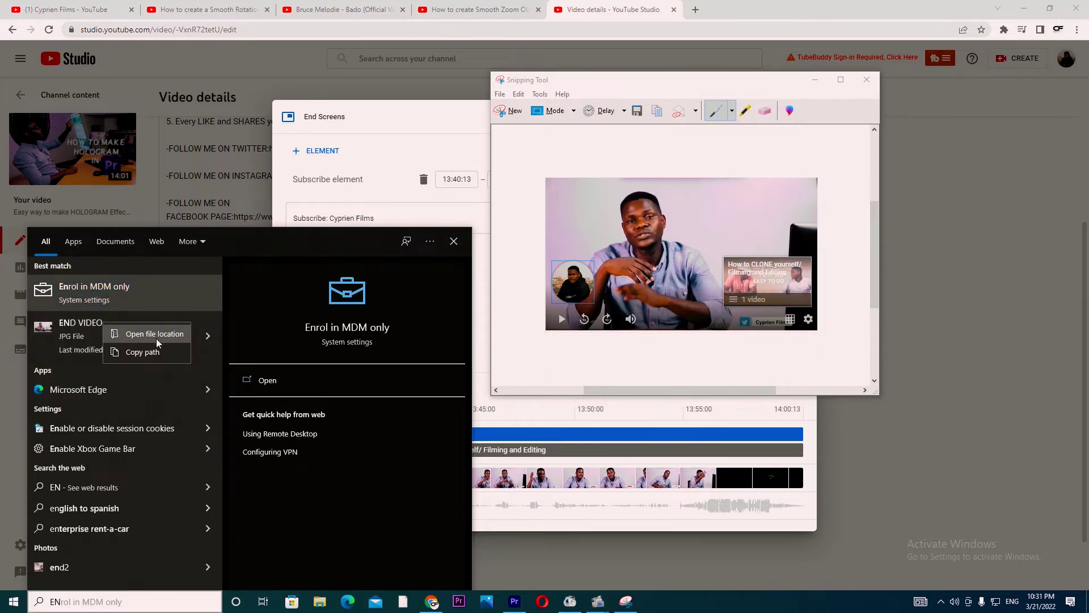
left_click(156, 336)
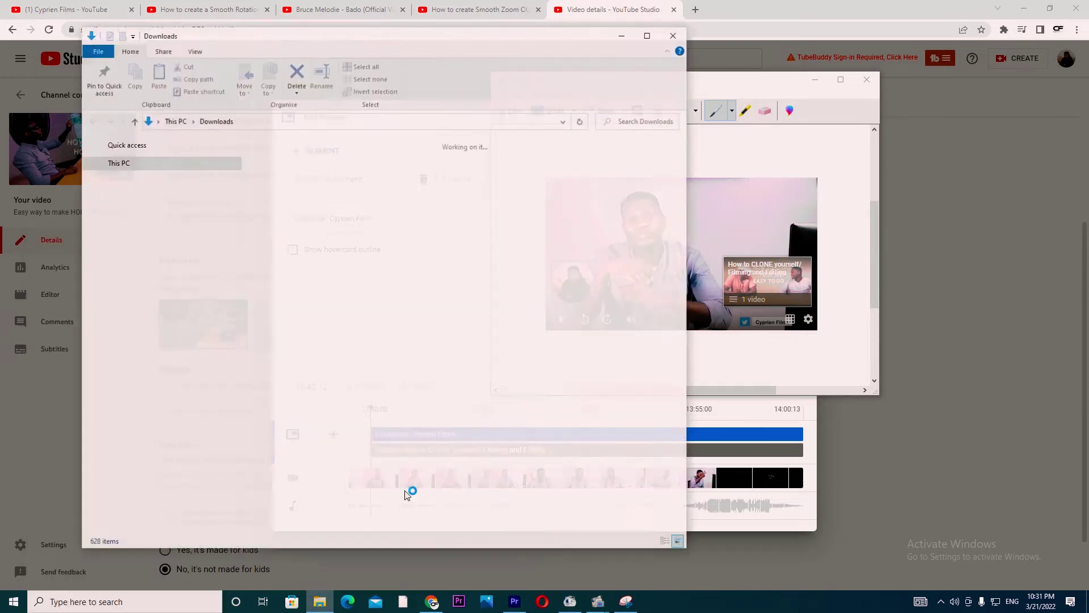
Place END VIDEO.JPG on V2 in Premiere Pro, spanning the full Black Video clip, and enlarge it to fill the frame.
left_click_drag(290, 195, 625, 457)
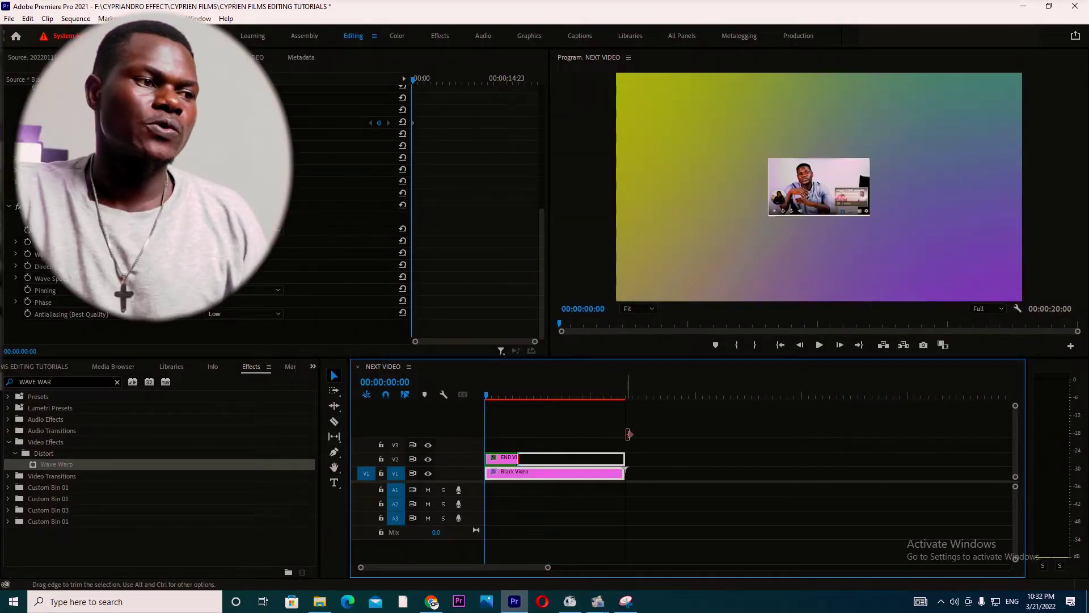
left_click(561, 395)
left_click(566, 458)
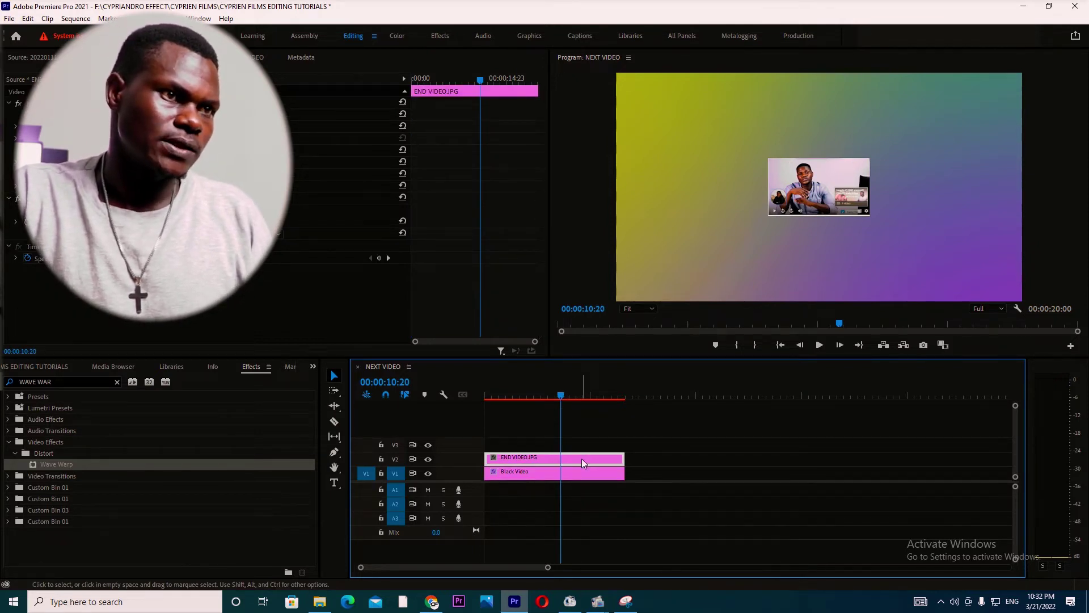
right_click(582, 459)
left_click(604, 460)
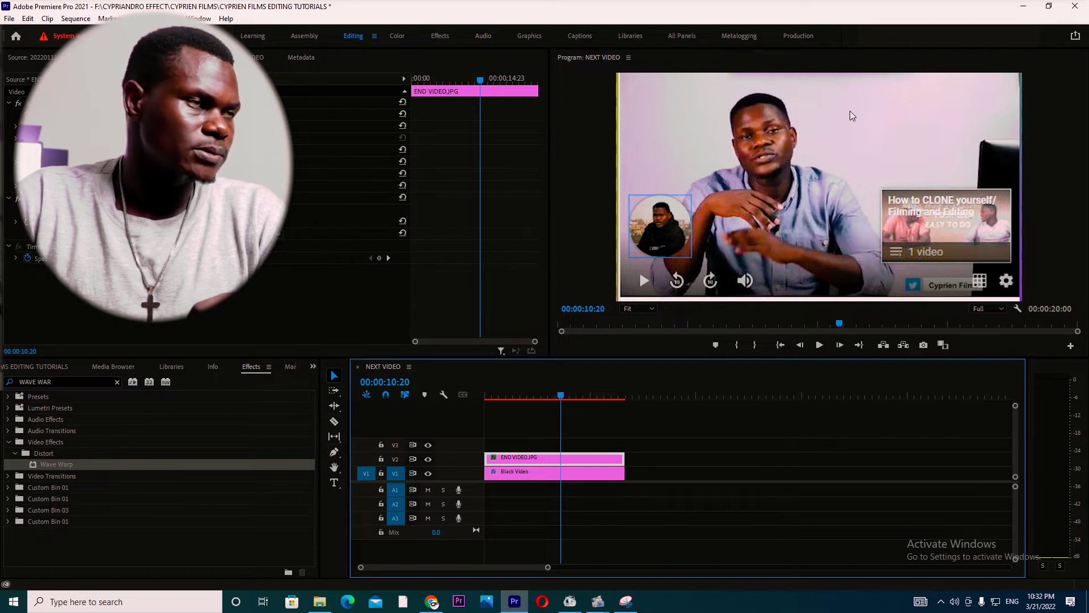
Switch to the Graphics workspace and add a new rectangle shape layer at 00:00:10:20.
left_click(525, 34)
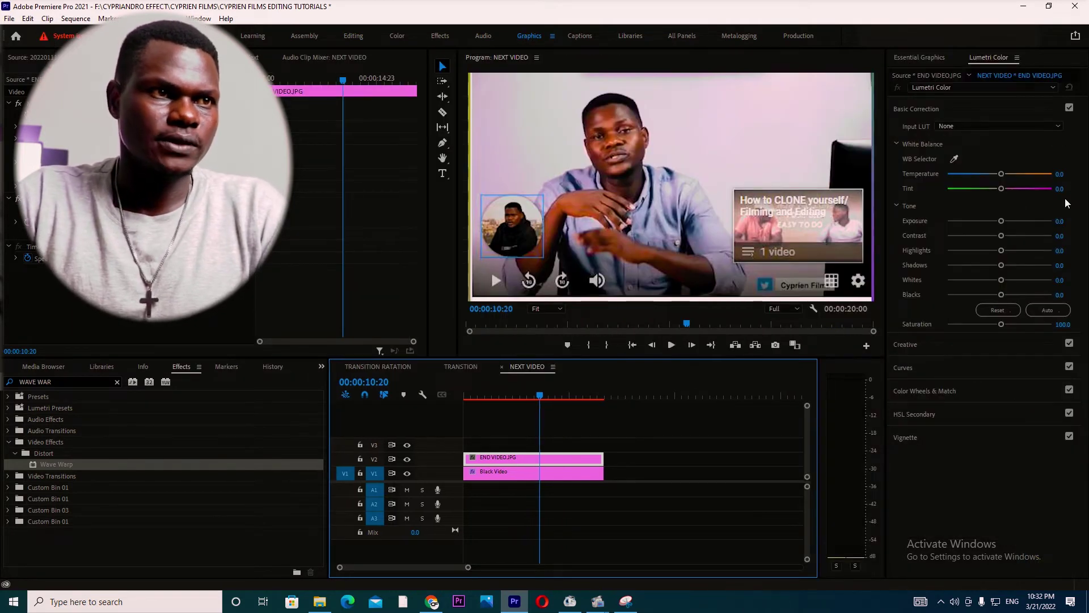
left_click(923, 57)
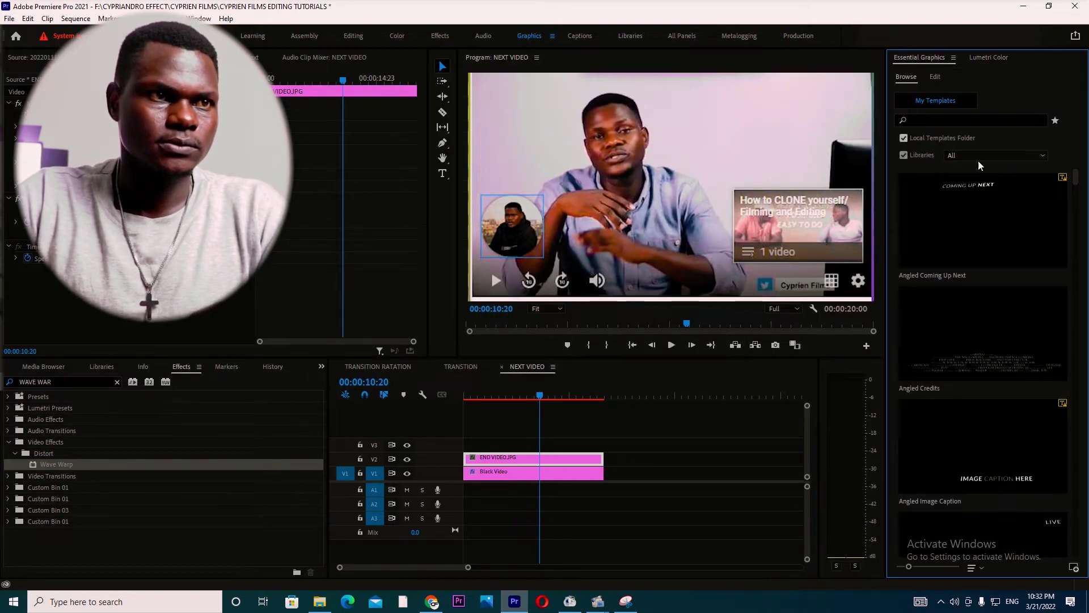
left_click(936, 78)
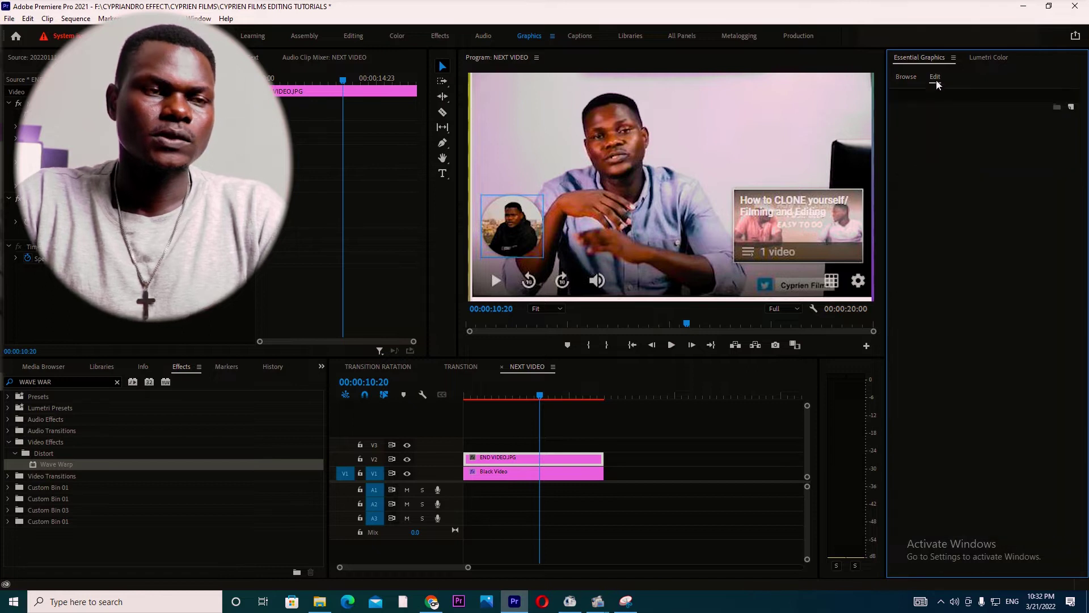
left_click(1071, 107)
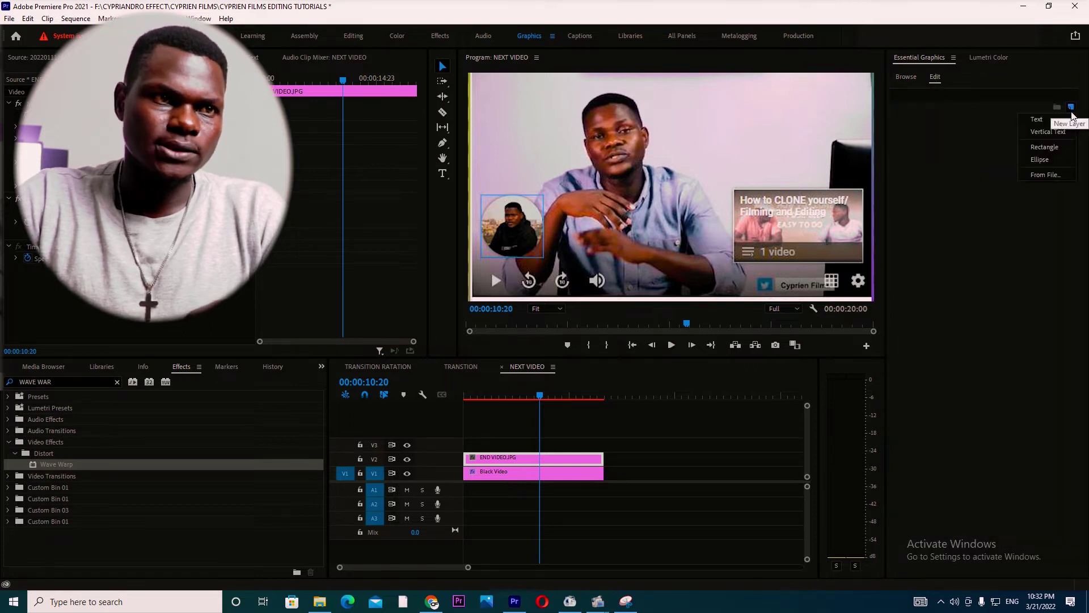
left_click(1050, 146)
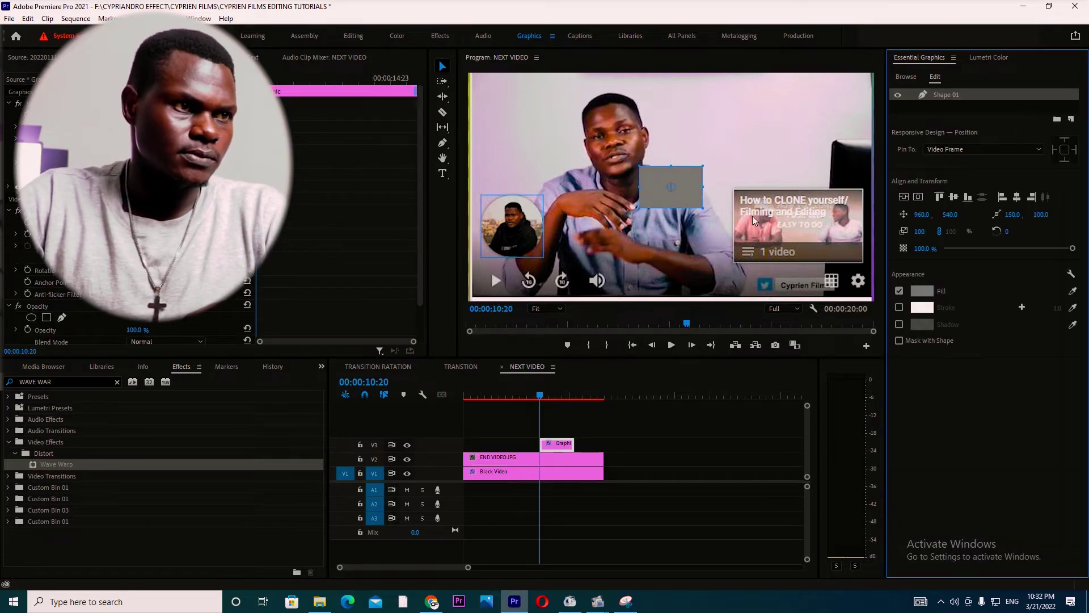
Move the rectangle to about 1418, 791.8 and resize it to cover the playlist card in the END VIDEO image.
left_click_drag(667, 182, 863, 189)
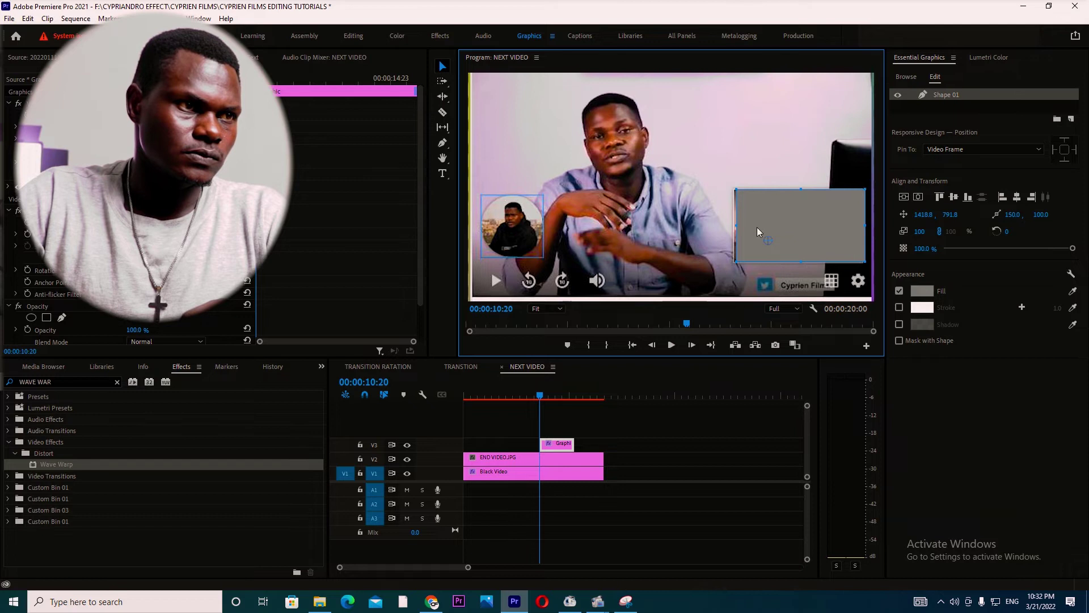
left_click_drag(736, 226, 734, 233)
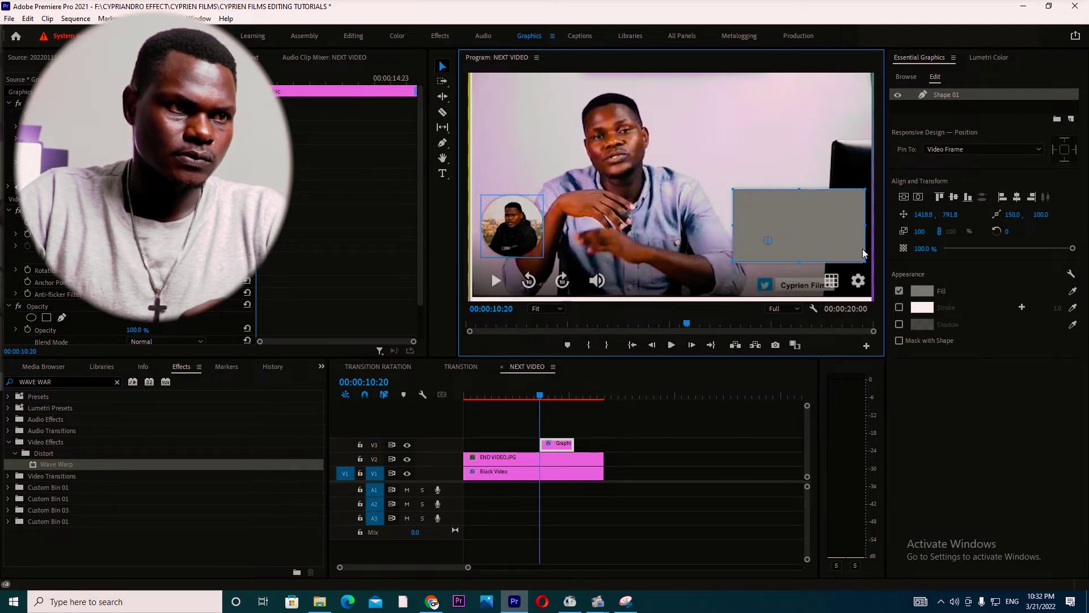
left_click_drag(865, 227, 864, 228)
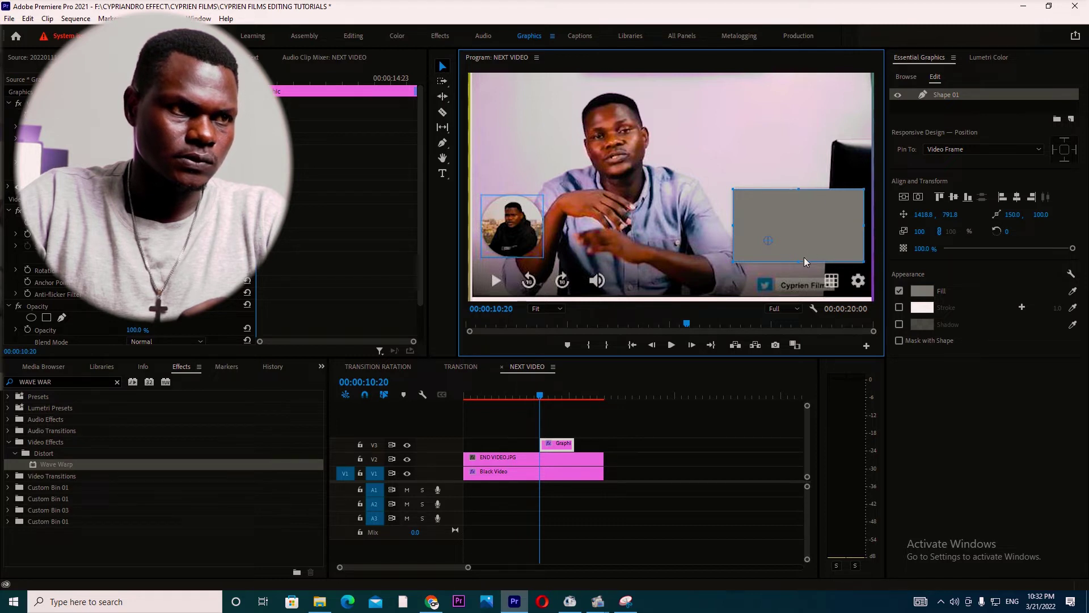
left_click_drag(799, 260, 798, 261)
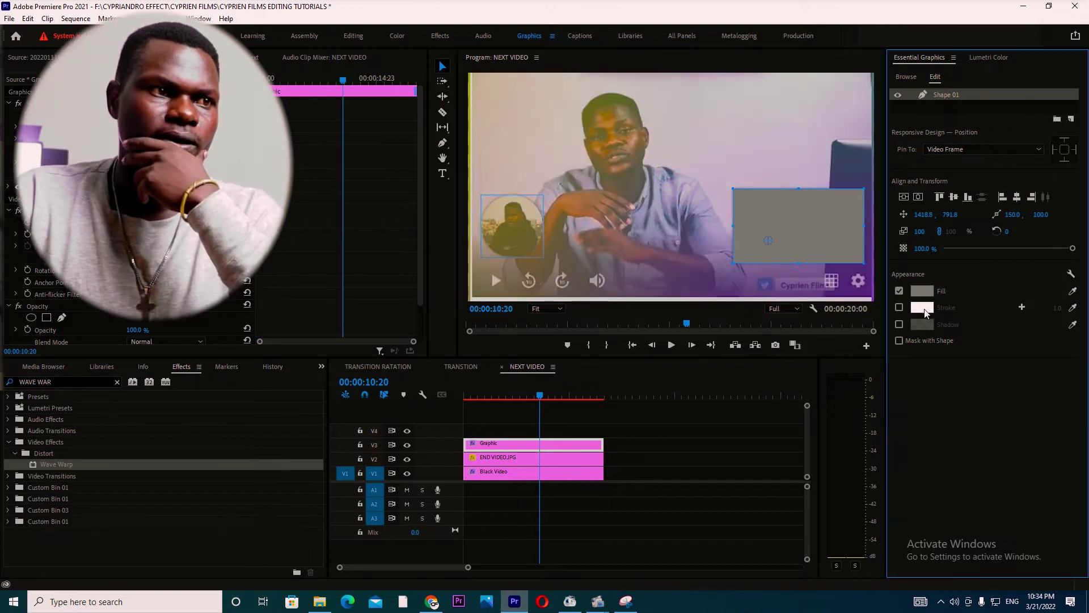
Turn off the playlist rectangle's fill and give it a white stroke with a width of 13.
left_click(899, 290)
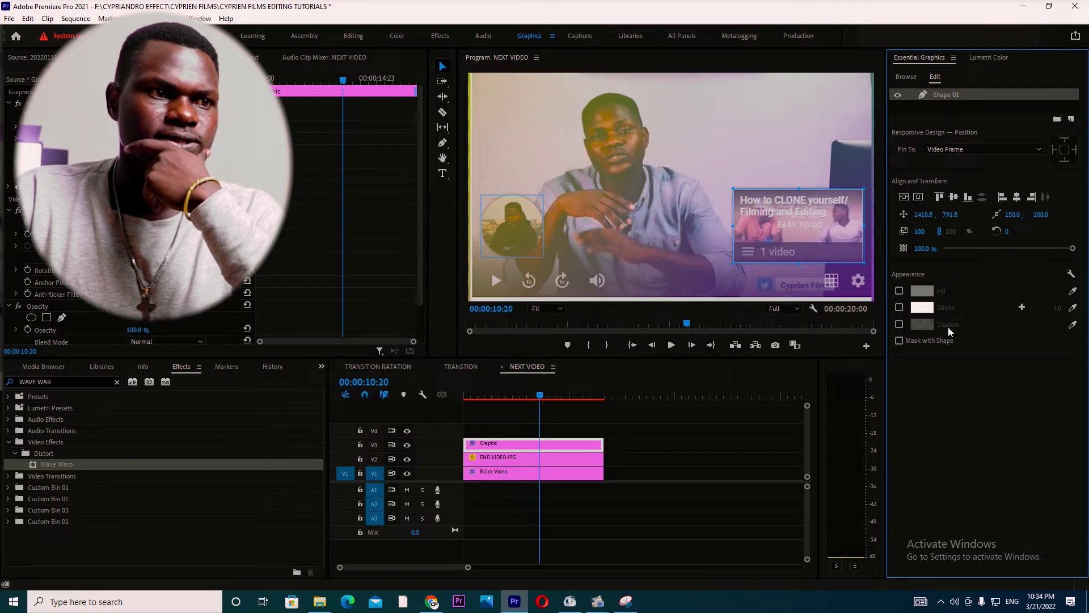
left_click(899, 307)
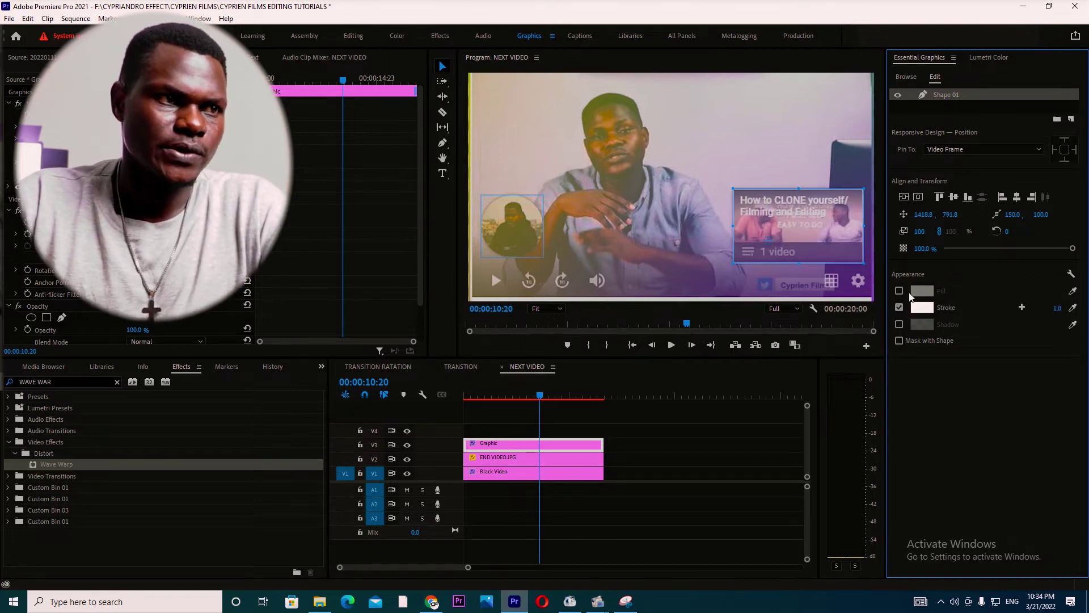
mouse_move(1057, 309)
left_mouse_down()
mouse_move(1068, 309)
mouse_move(1060, 309)
left_mouse_up()
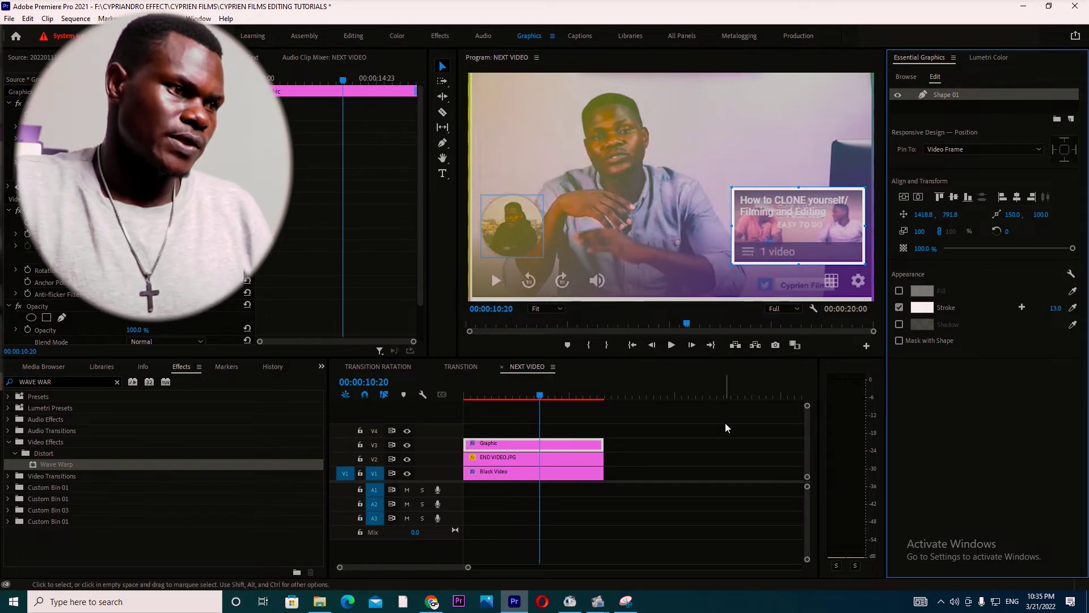
left_click(583, 450)
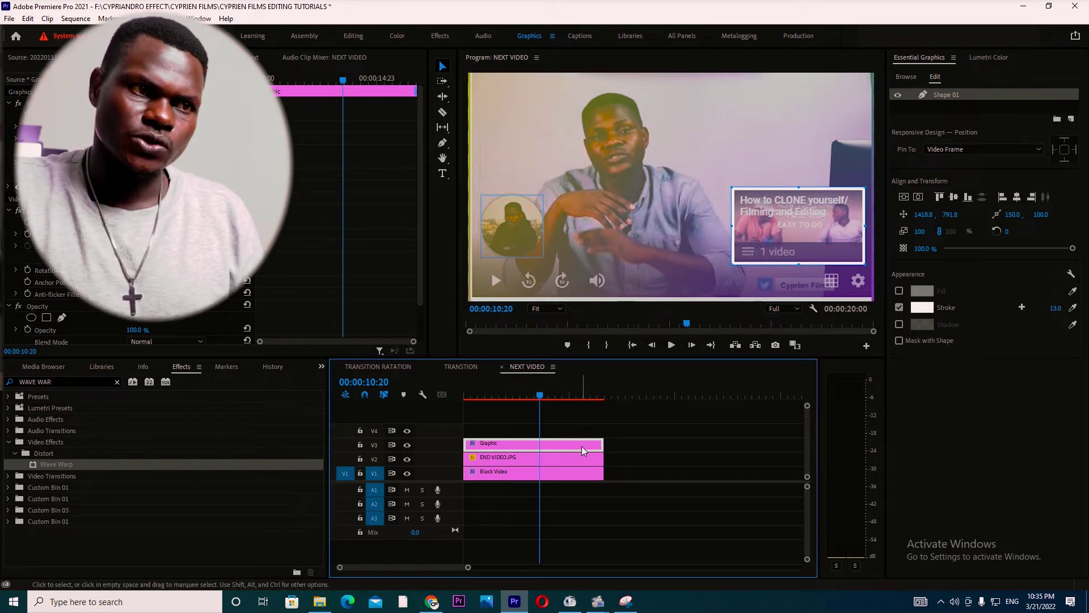
Try a red FF0000 stroke on the playlist rectangle, and return the stroke color to white FFFFFF.
left_click(922, 308)
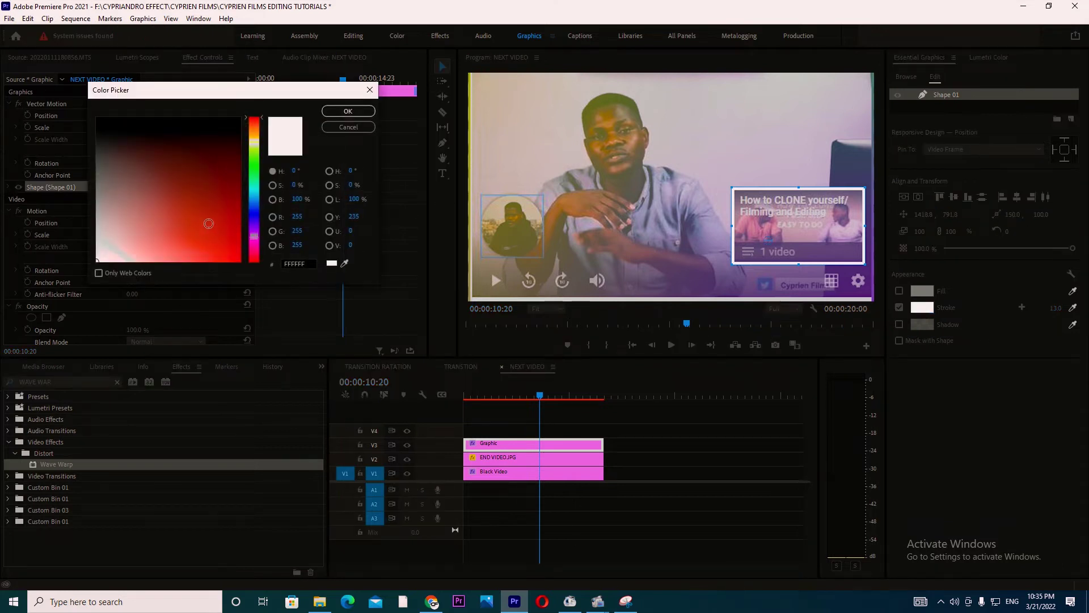
left_click_drag(209, 223, 242, 274)
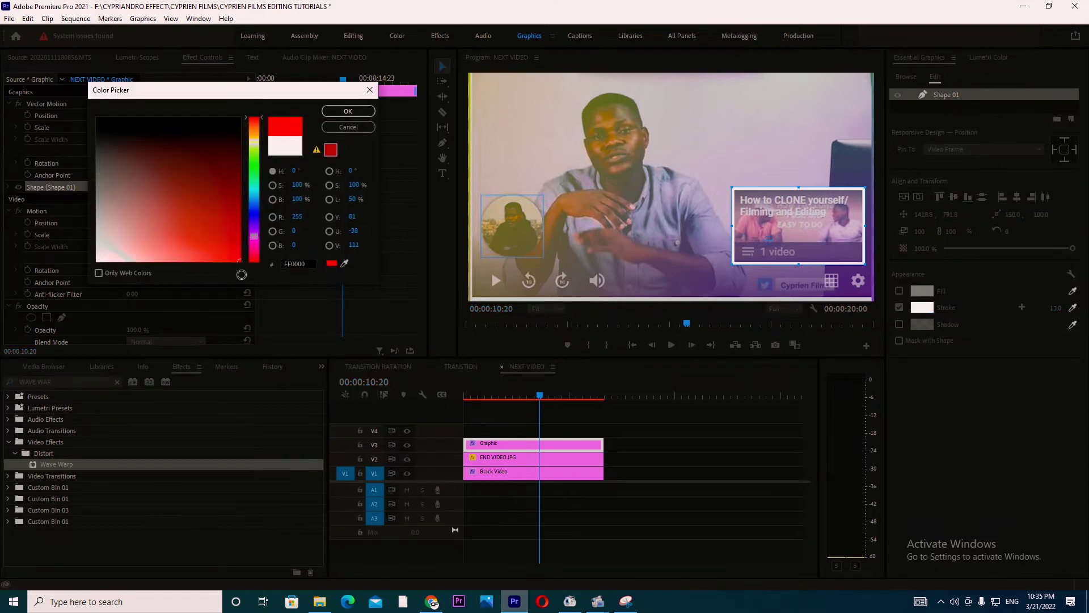
left_click(361, 112)
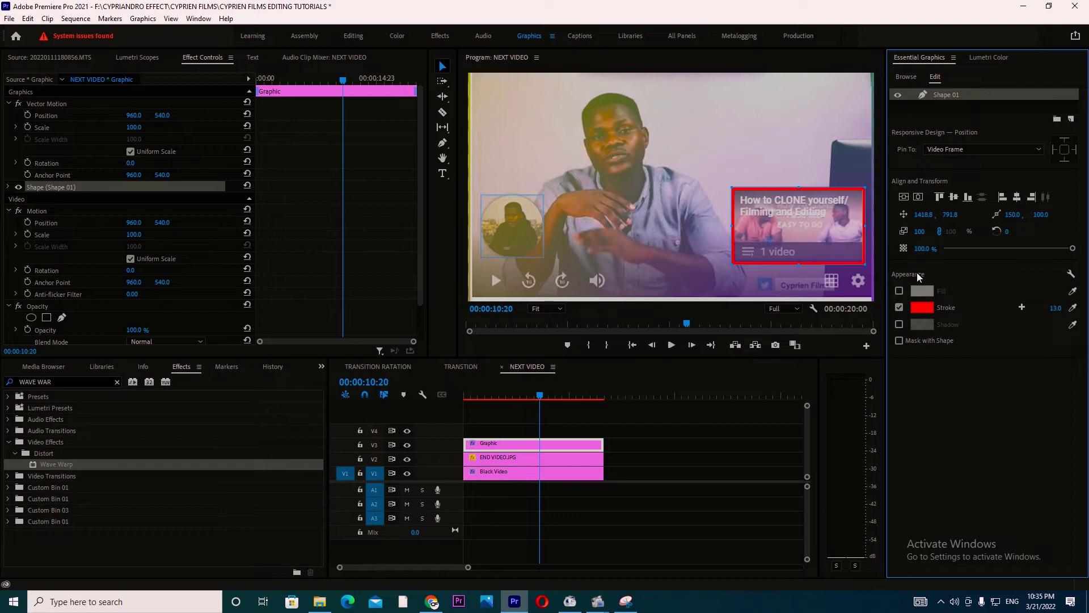
left_click(922, 307)
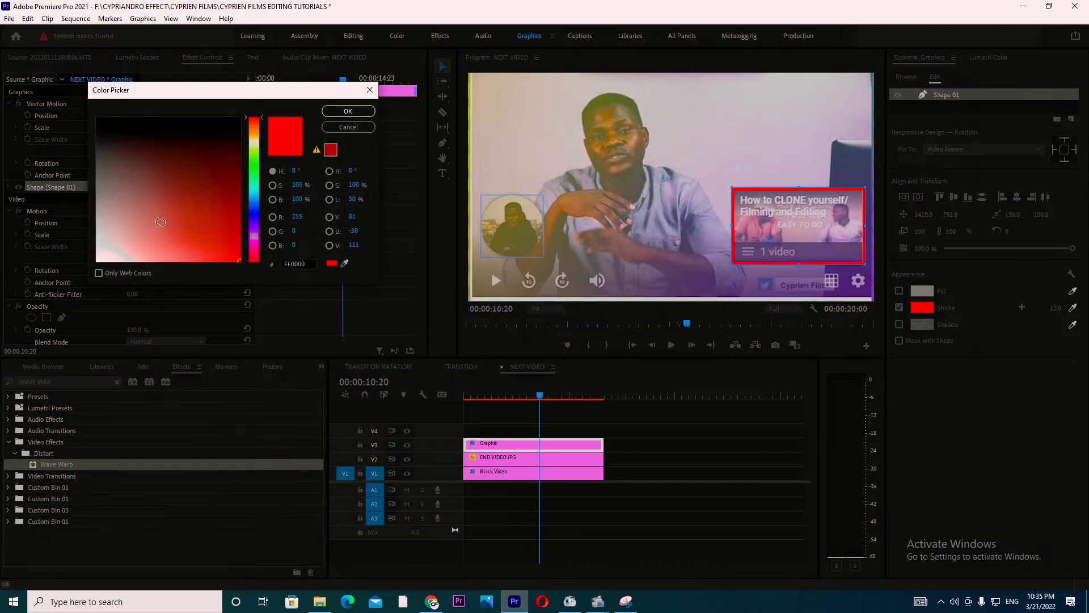
left_click_drag(161, 222, 27, 284)
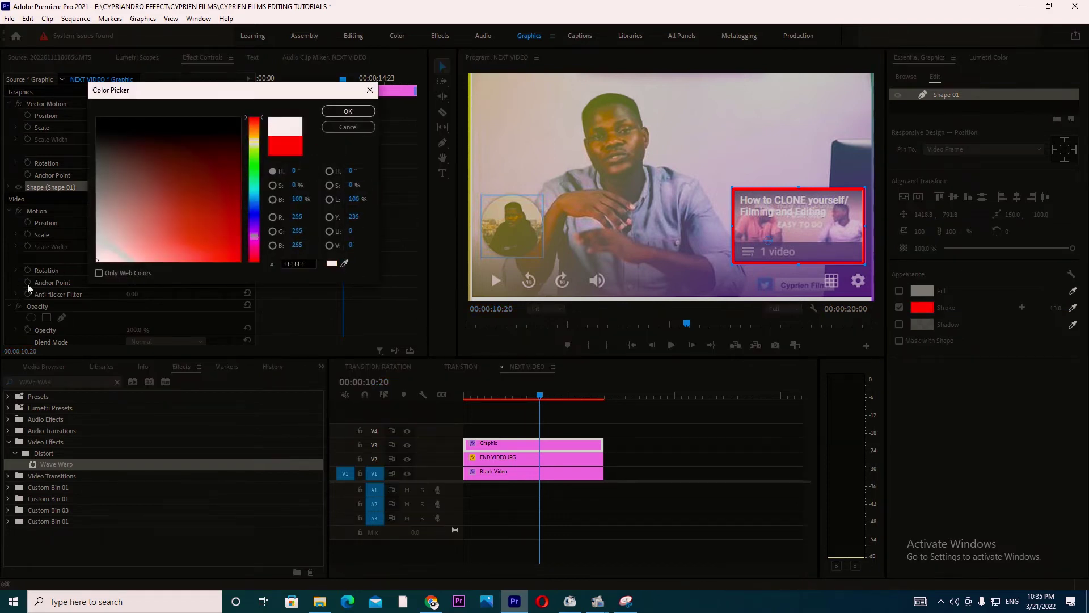
left_click(355, 112)
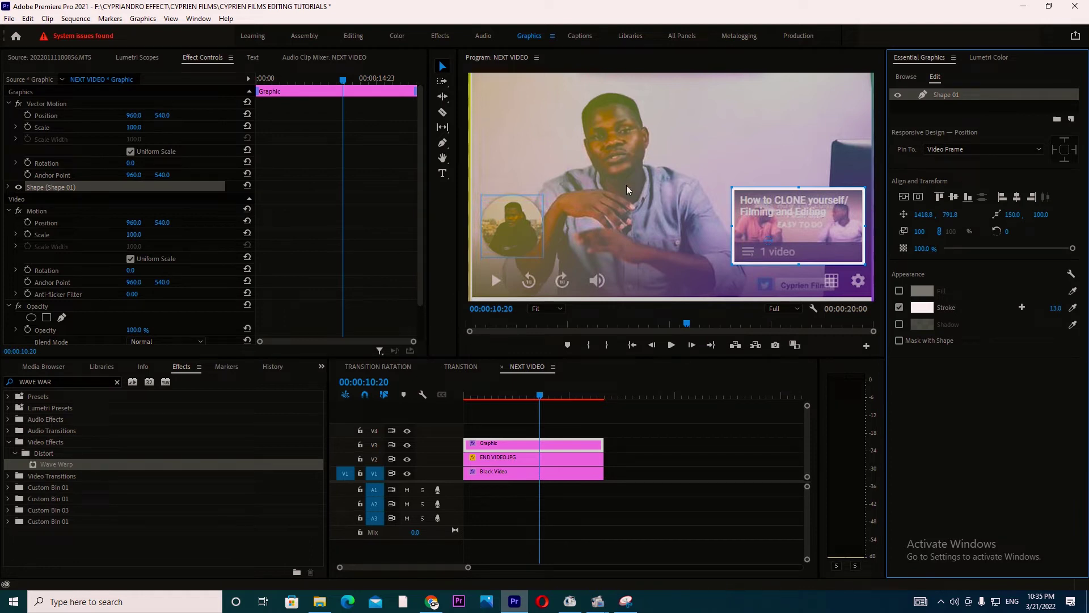
Duplicate the rectangle's Graphic clip from V3 onto V4, and move the V3 rectangle over the channel picture at 228.1, 804.8.
left_click(804, 235)
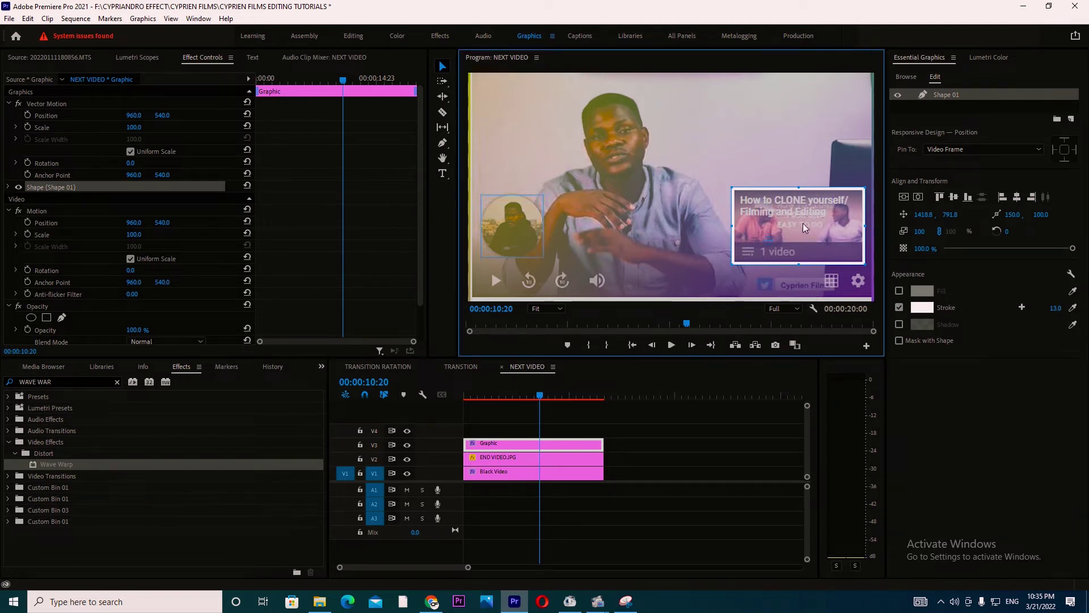
left_click_drag(790, 227, 556, 426)
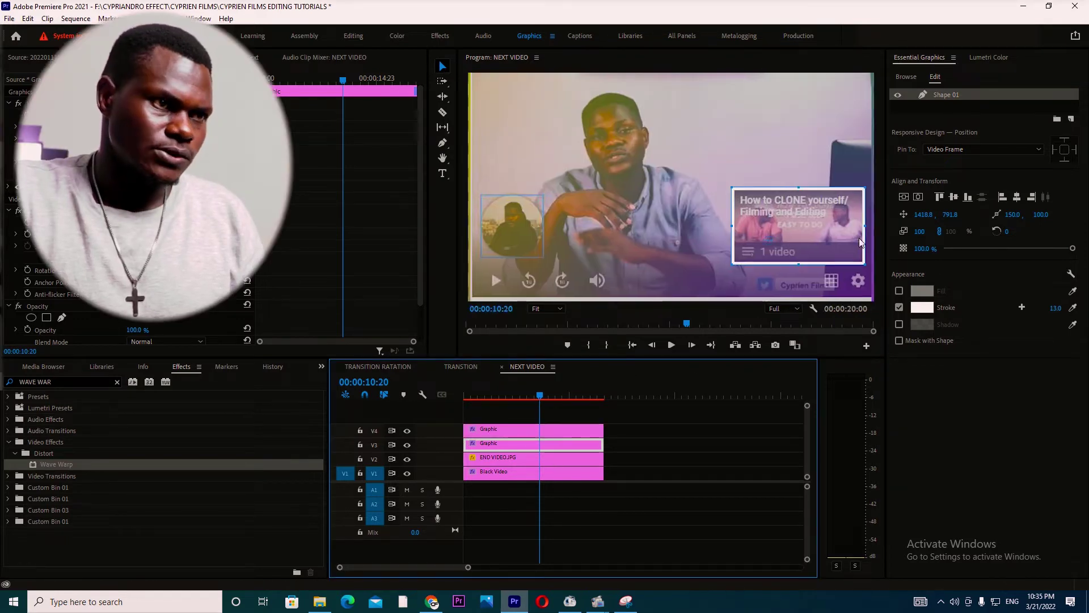
left_click_drag(801, 222, 549, 226)
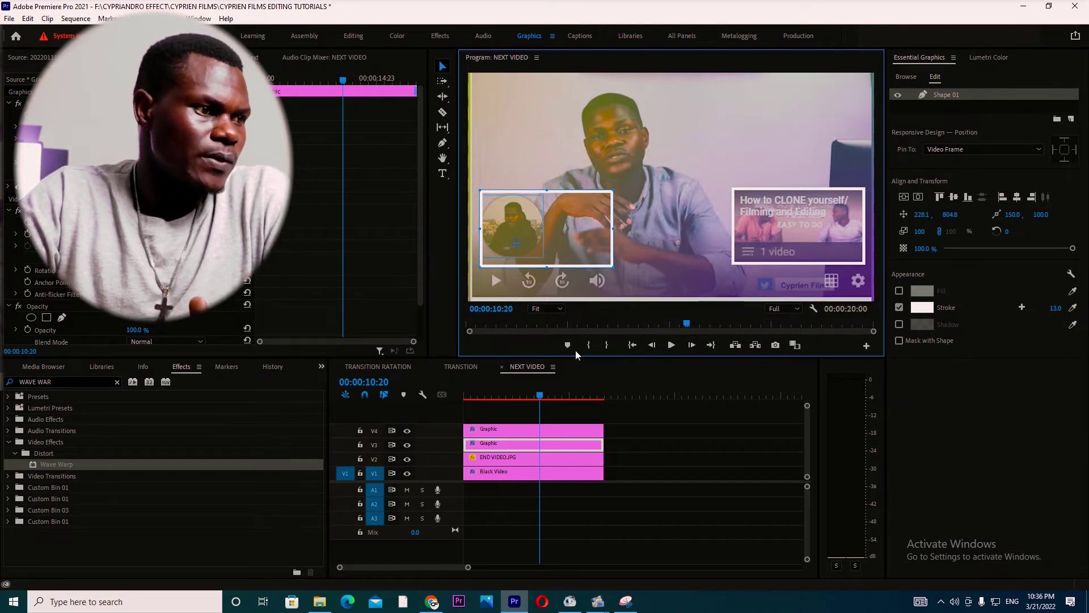
Delete the END VIDEO.JPG reference clip from V2.
left_click(527, 459)
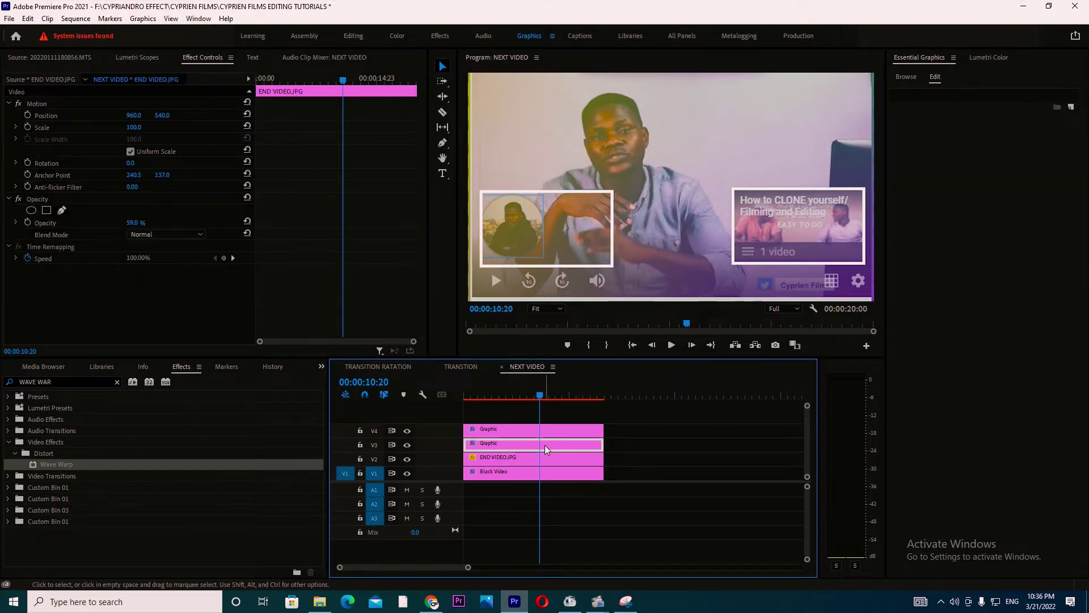
left_click(545, 445)
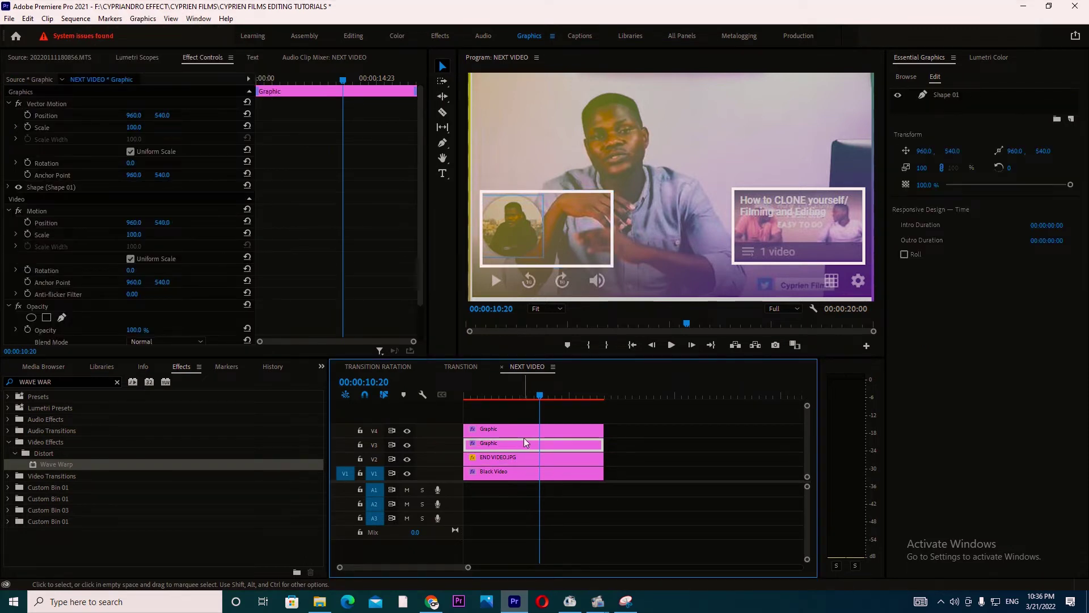
left_click(526, 460)
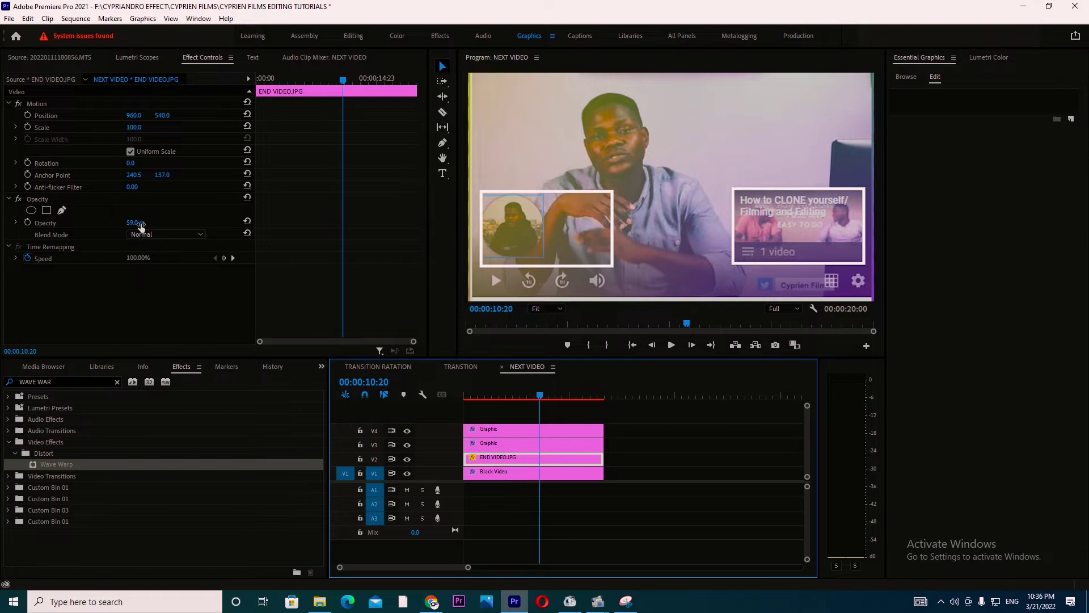
left_click_drag(140, 227, 91, 227)
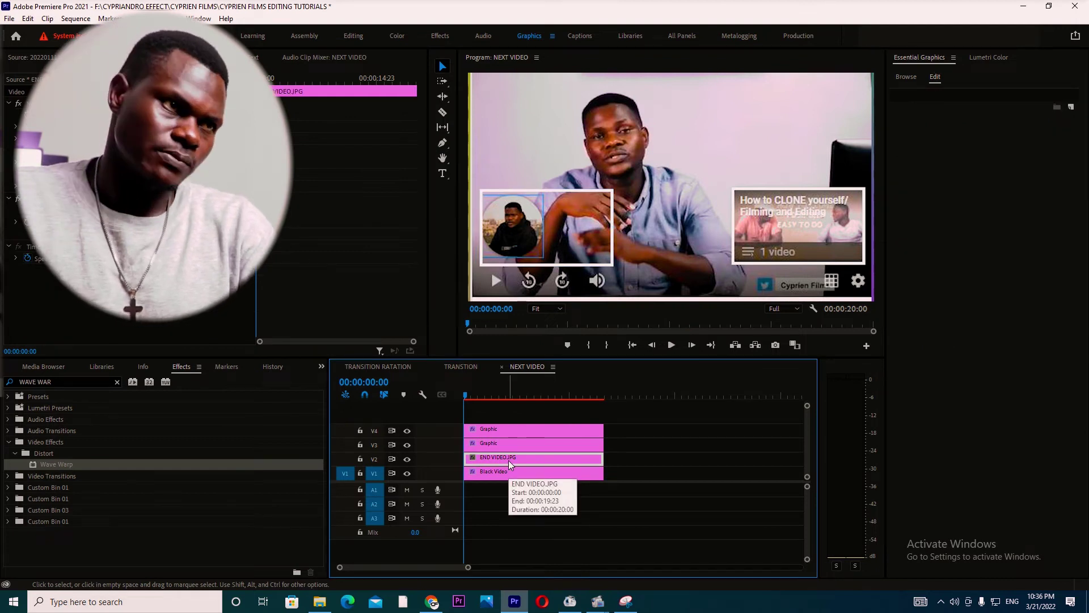
key("Delete")
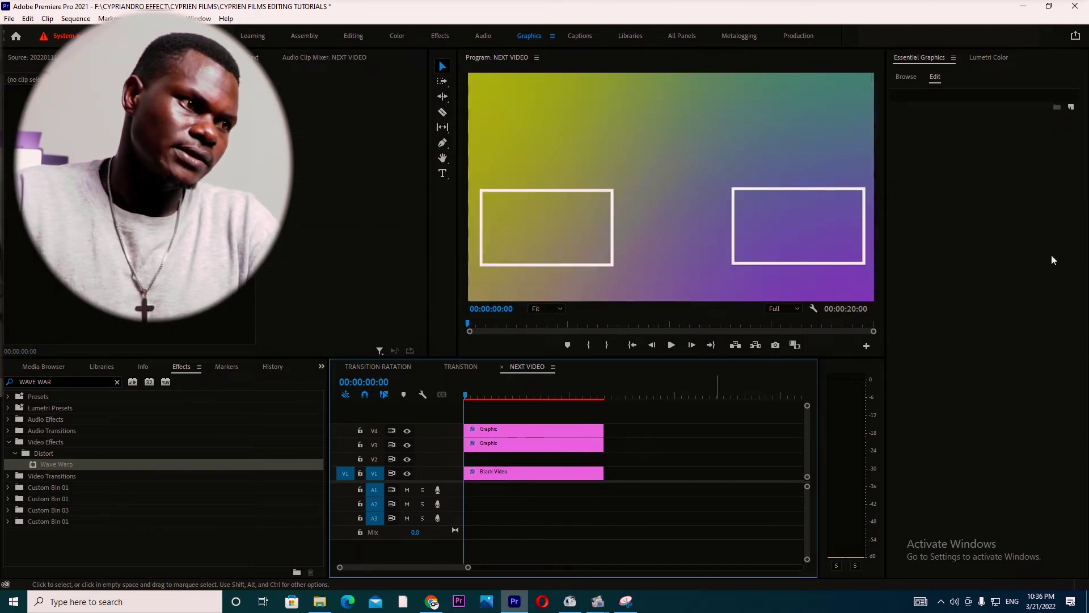
Shift both Graphic clips down one track onto V2 and V3, and save the project.
left_click_drag(554, 410, 532, 450)
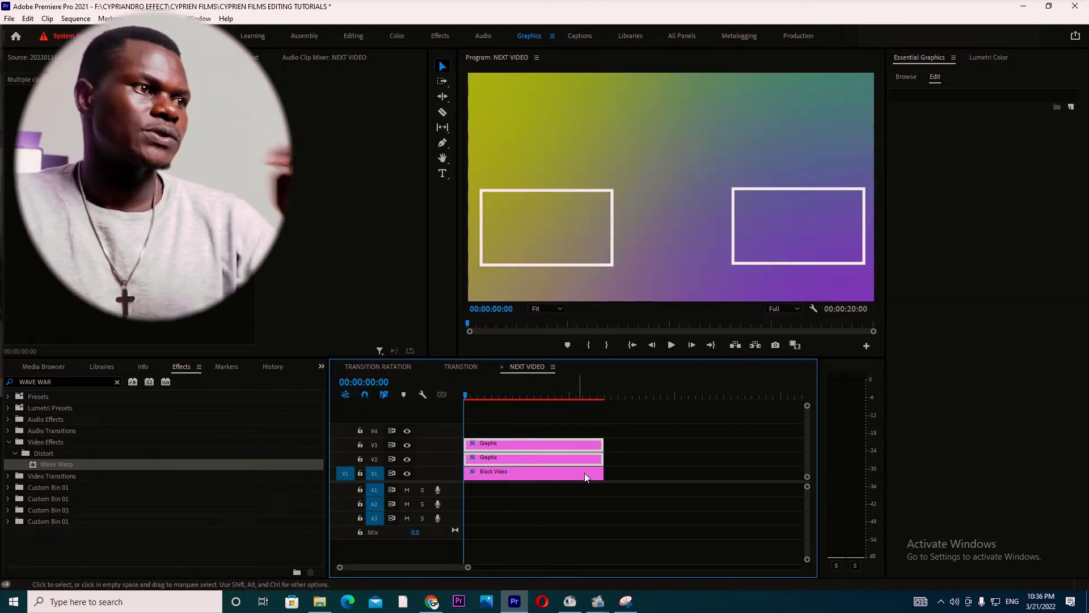
key("ctrl+s")
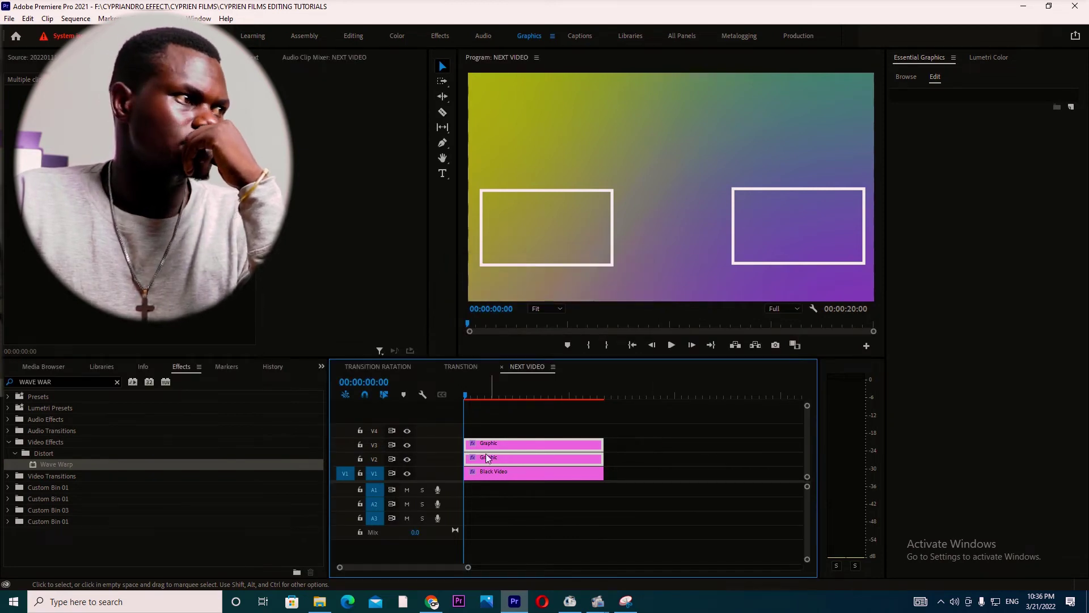
left_click(602, 430)
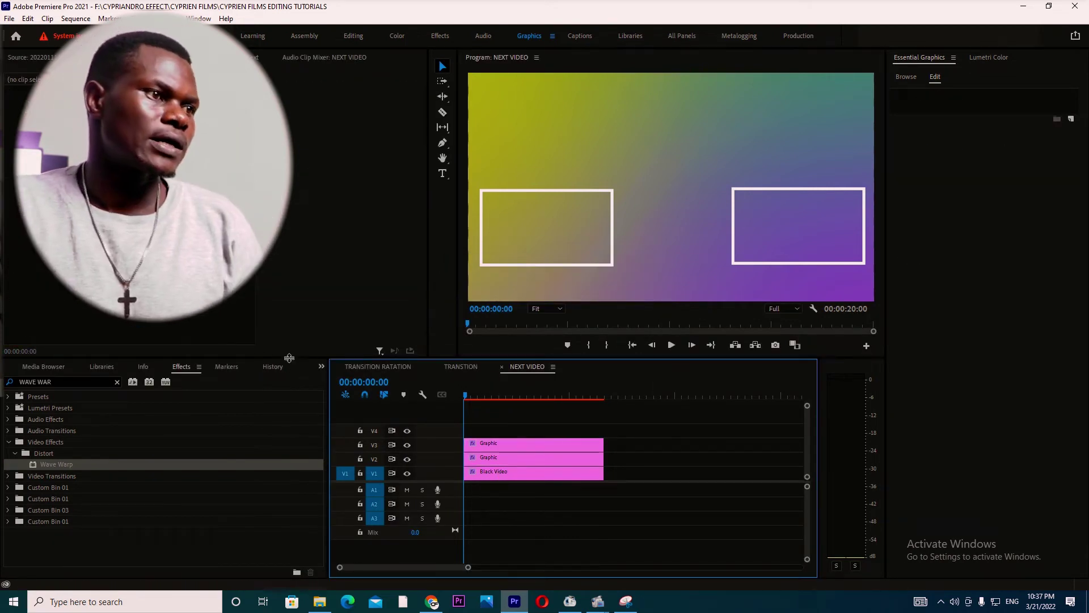
Add a text layer reading NEXT VIDEO above the playlist rectangle, starting at 00:00:00:00.
left_click(442, 173)
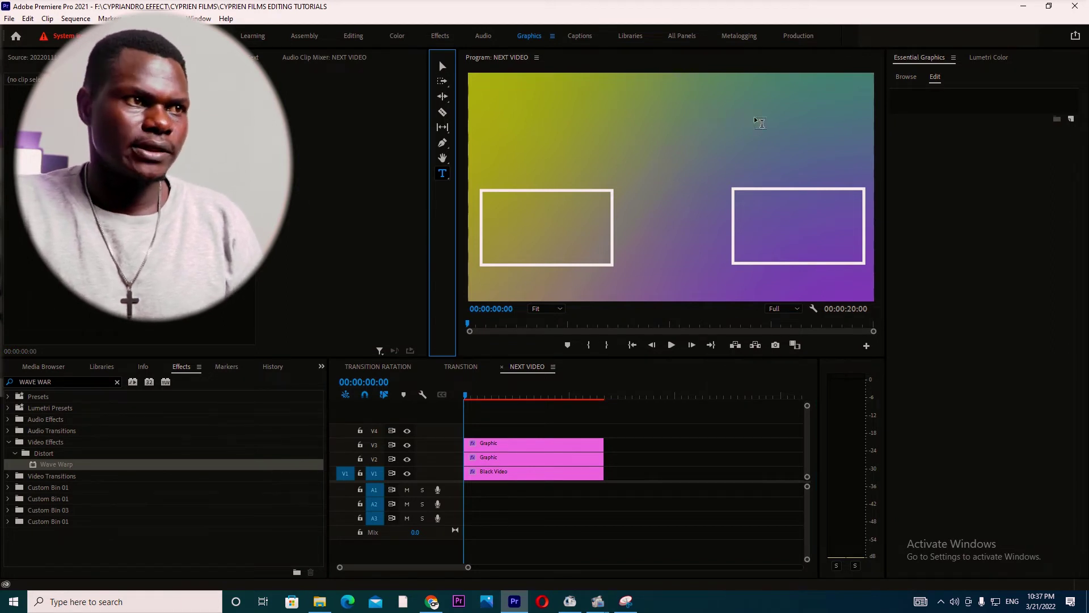
left_click(730, 105)
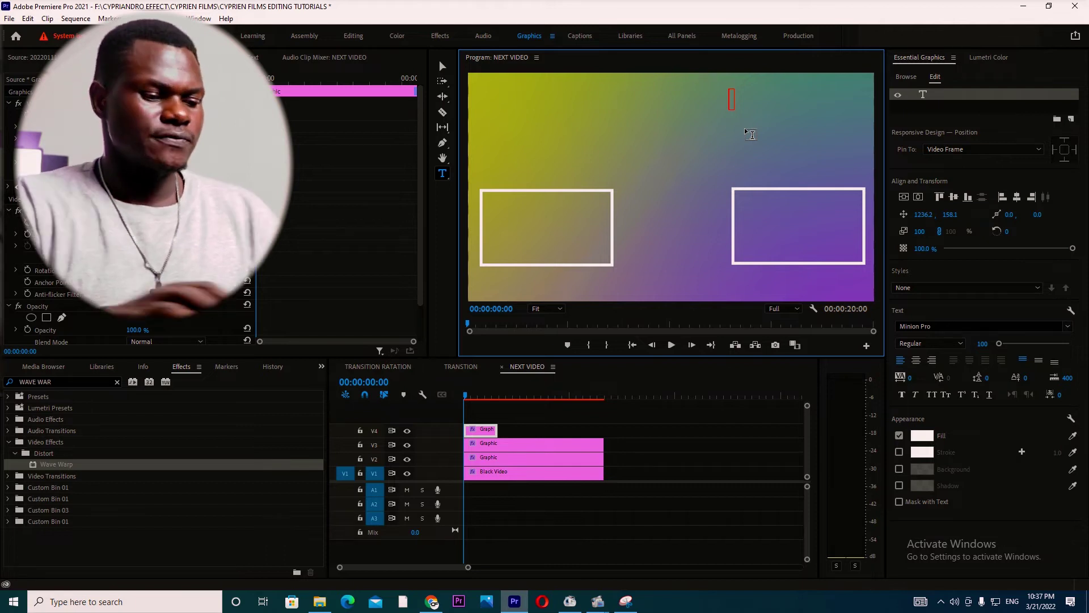
type("NEXT")
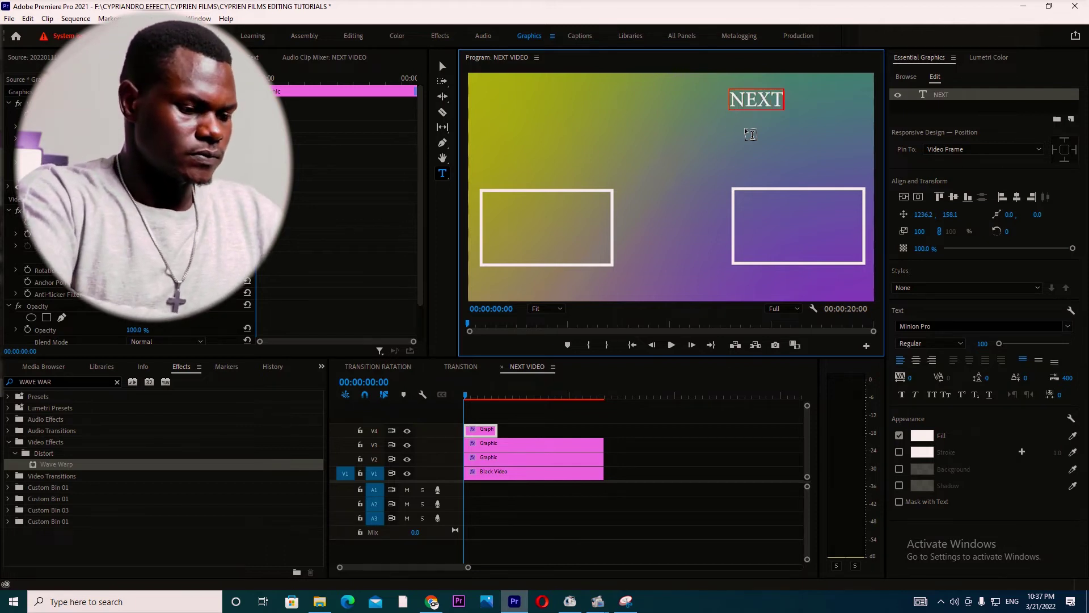
type(" VIDEO")
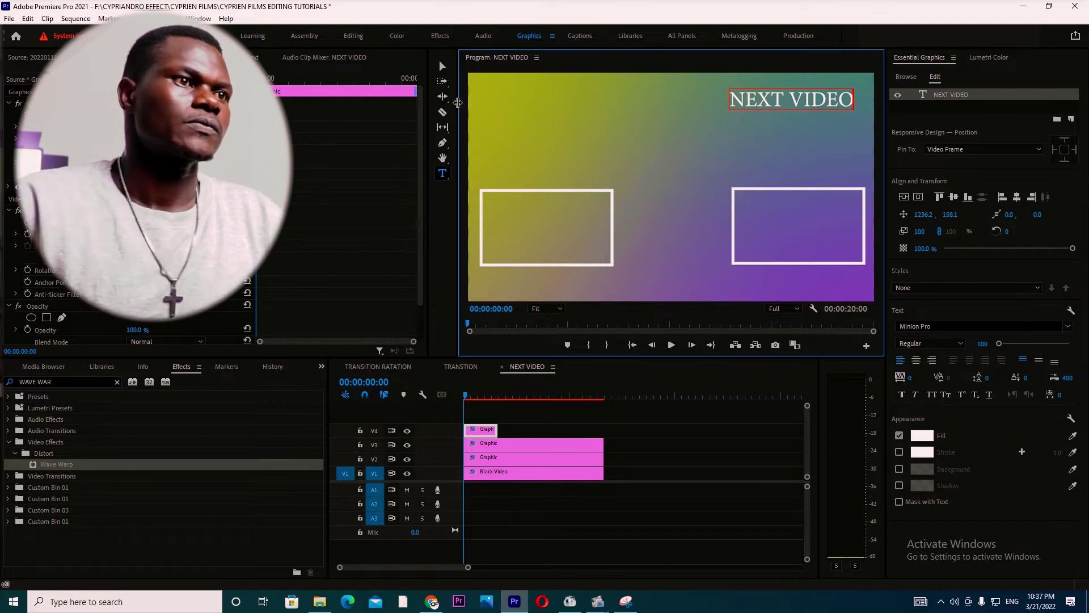
Move the NEXT VIDEO text to 672.4, 492.9 between the two rectangles, and reduce it to font size 85 and scale 91.
left_click(442, 66)
left_click_drag(803, 102, 722, 169)
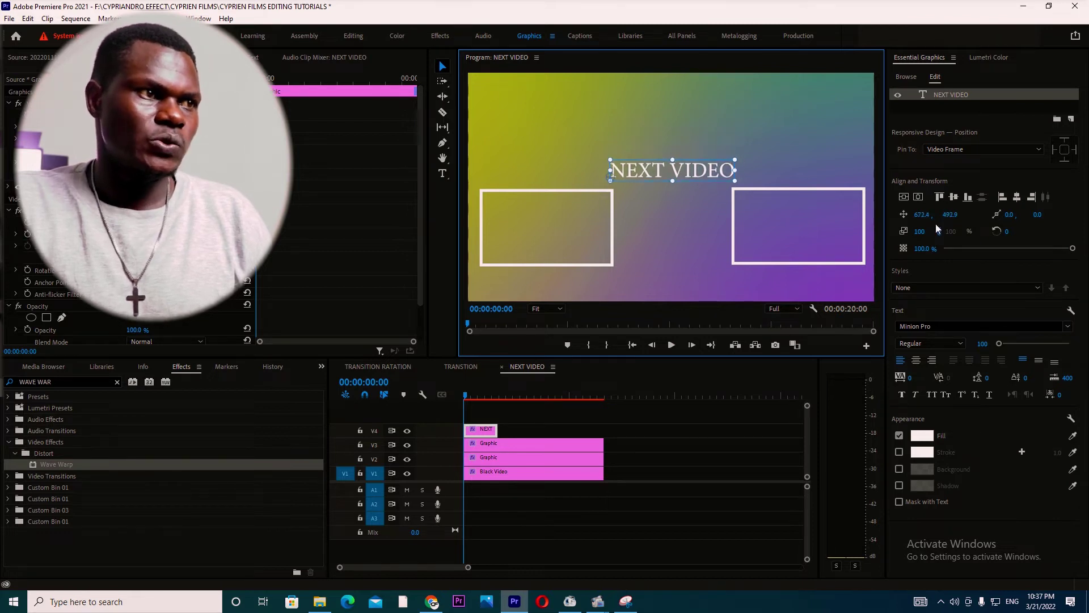
left_click_drag(997, 344, 999, 345)
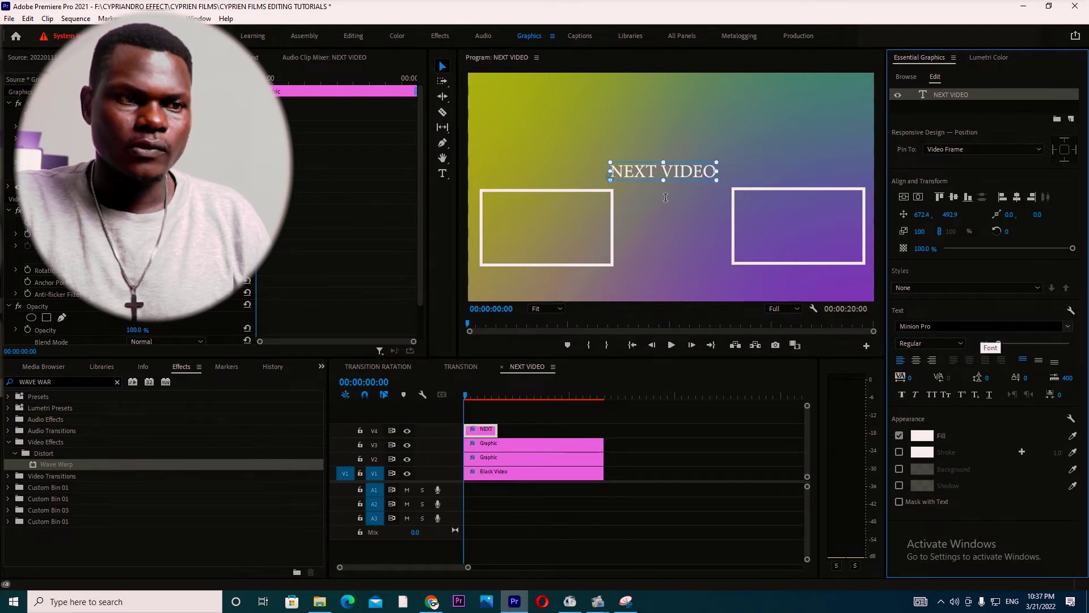
left_click_drag(717, 180, 707, 179)
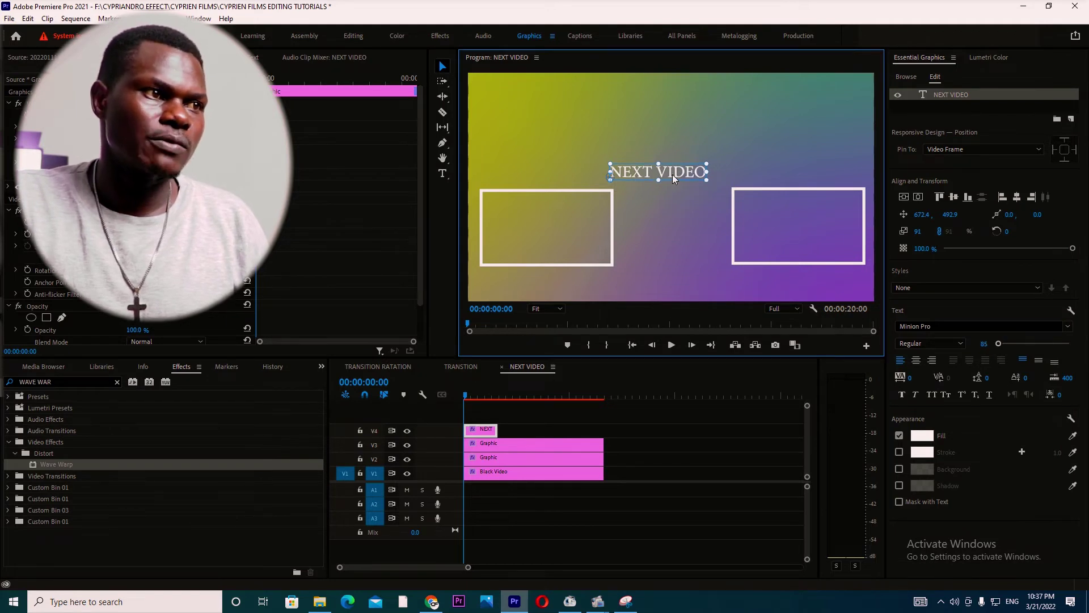
Try the Semibold and Bold Italic styles of Minion Pro on the whole NEXT VIDEO text.
left_click(443, 173)
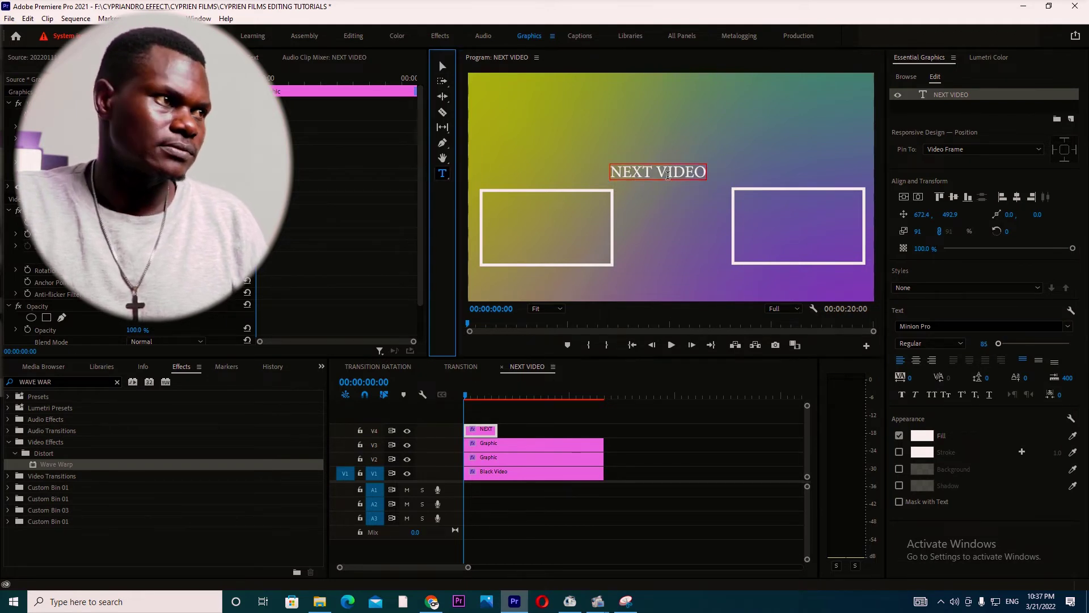
left_click(668, 173)
key("ctrl+a")
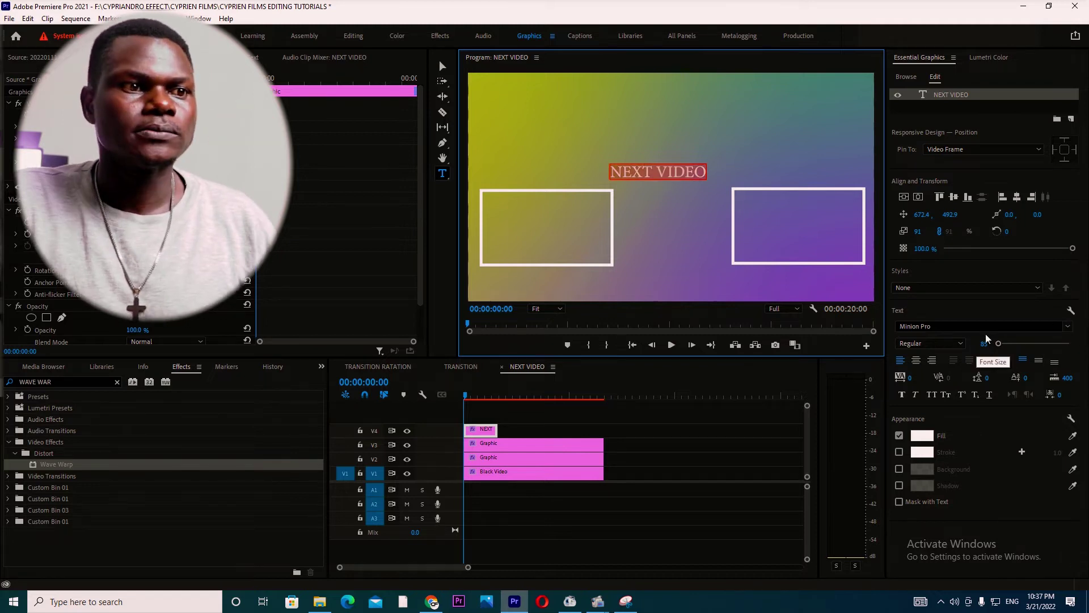
left_click(1067, 328)
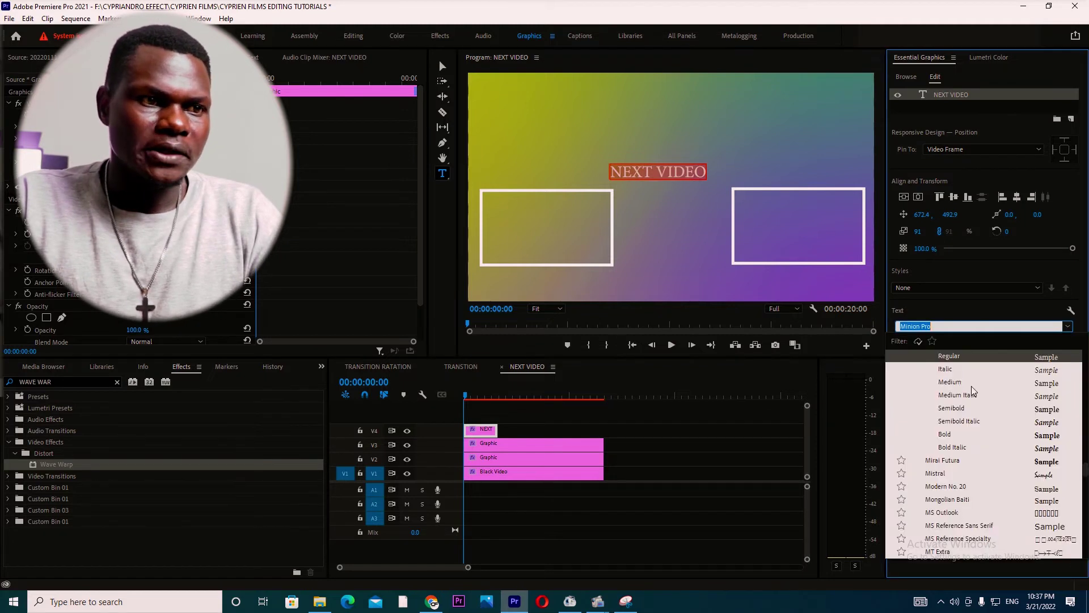
left_click(1037, 412)
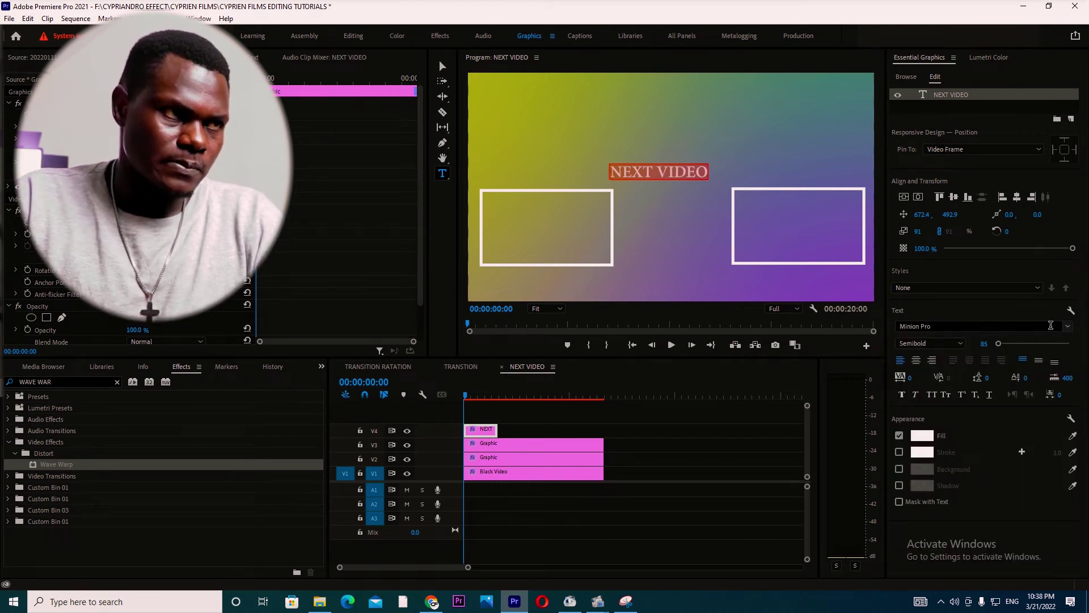
left_click(1067, 326)
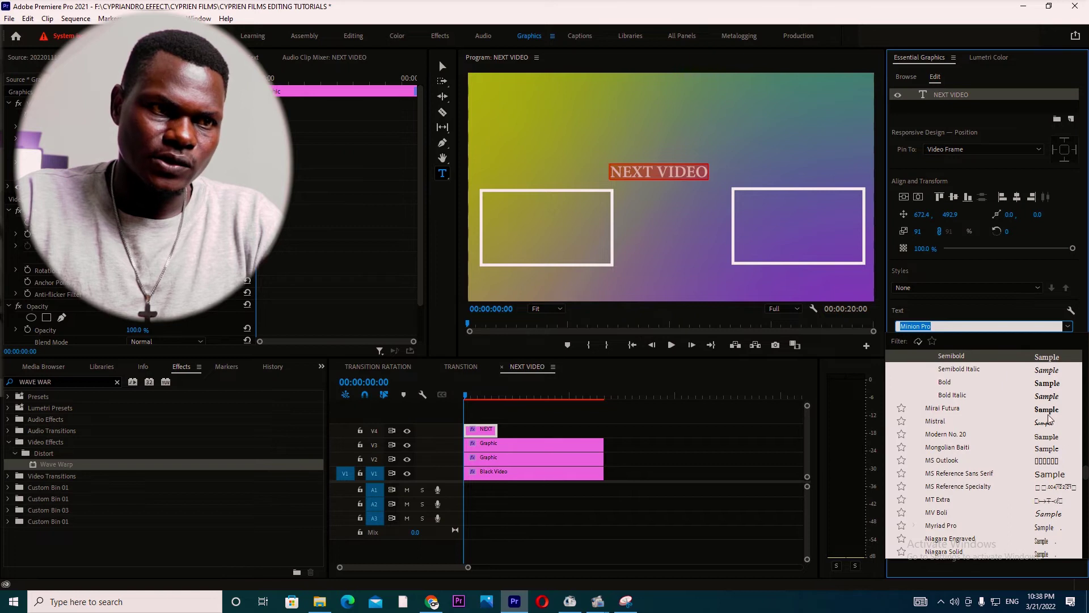
left_click(1038, 396)
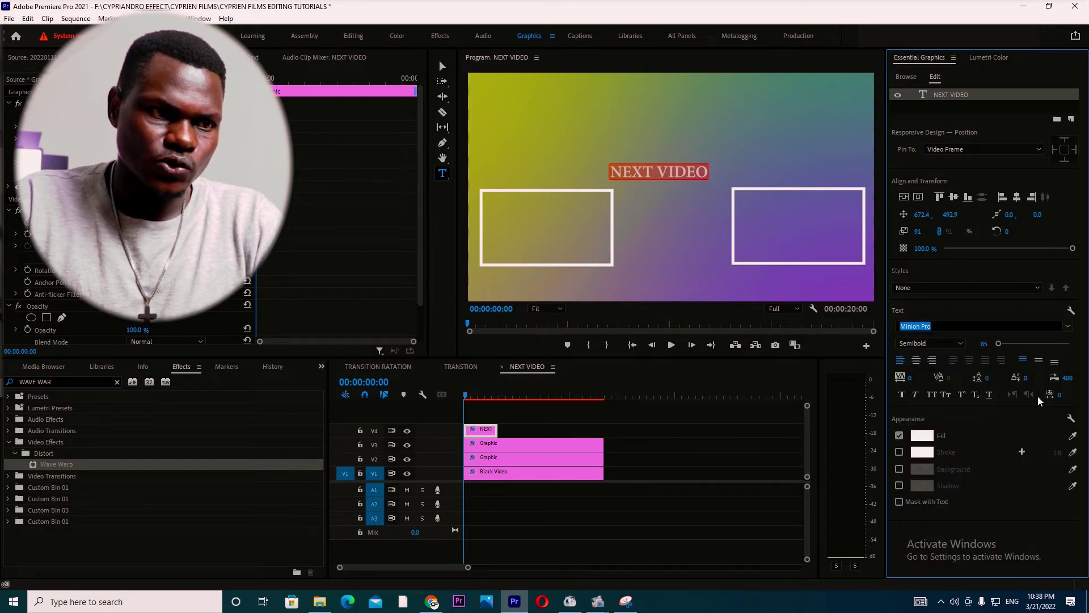
Try the fonts MV Boli, Orator Std and Prestige Elite Std on the NEXT VIDEO text.
left_click(1067, 328)
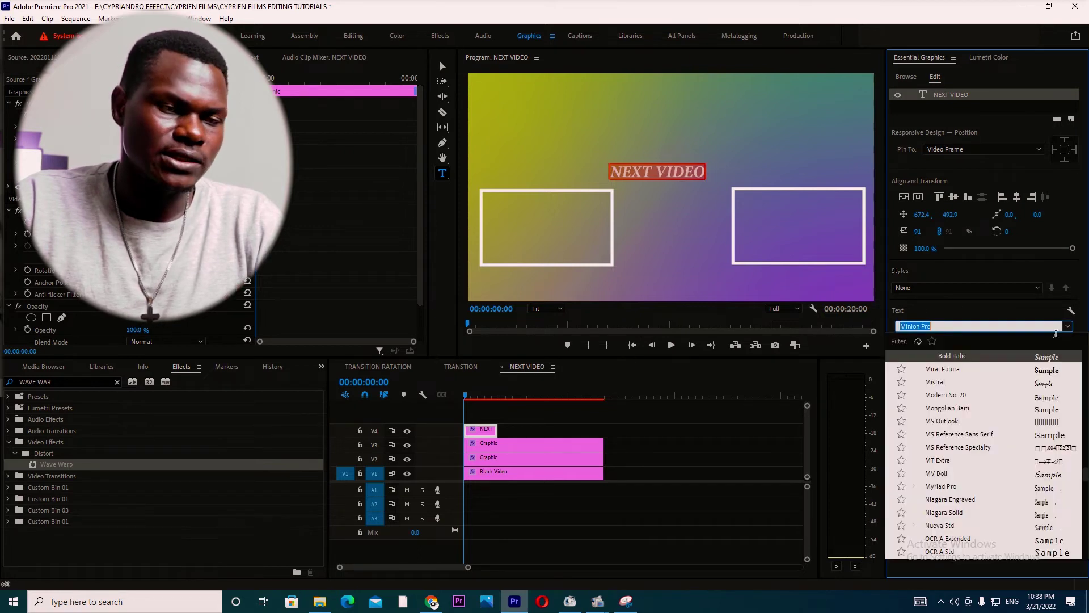
left_click(1040, 477)
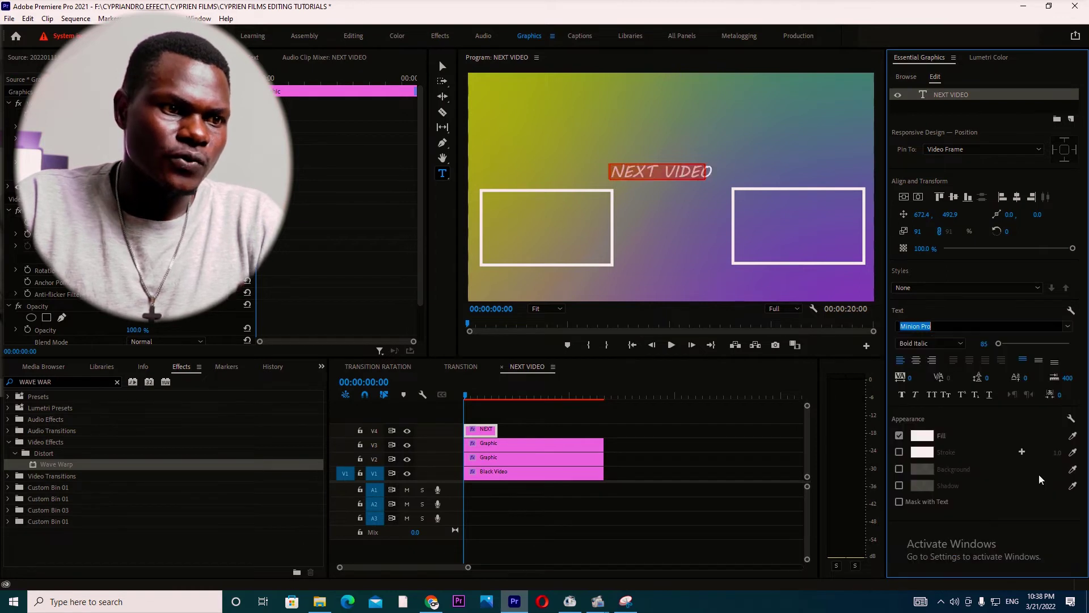
left_click(1067, 328)
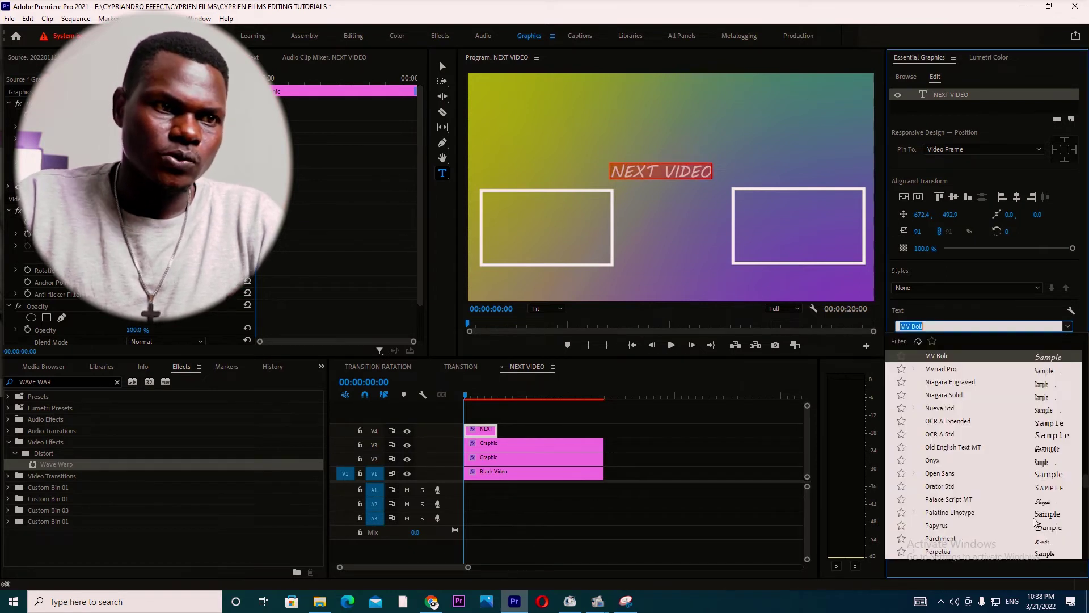
left_click(1040, 486)
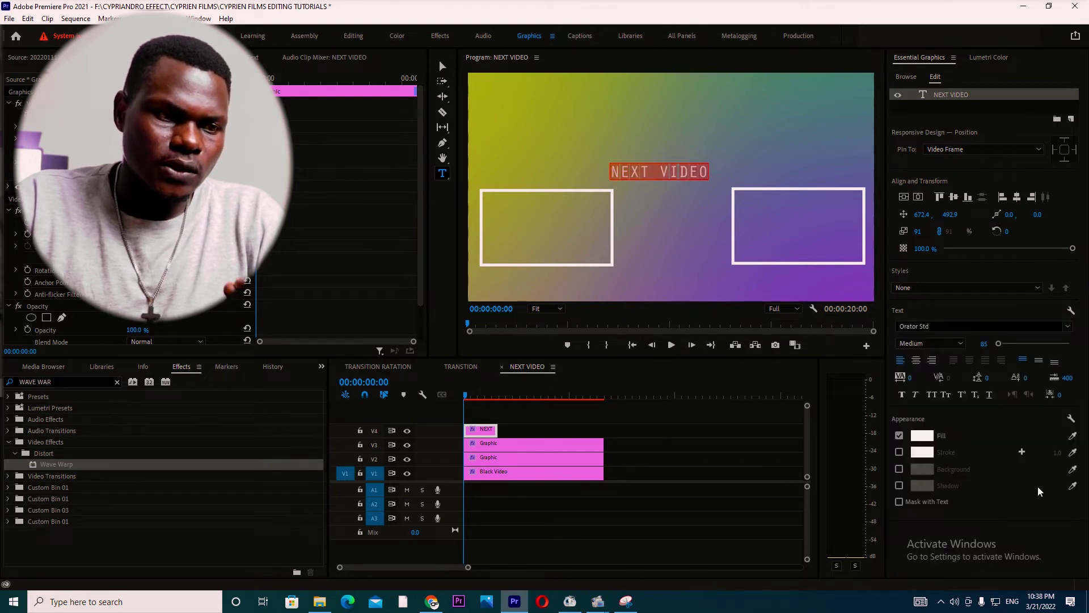
left_click(1068, 328)
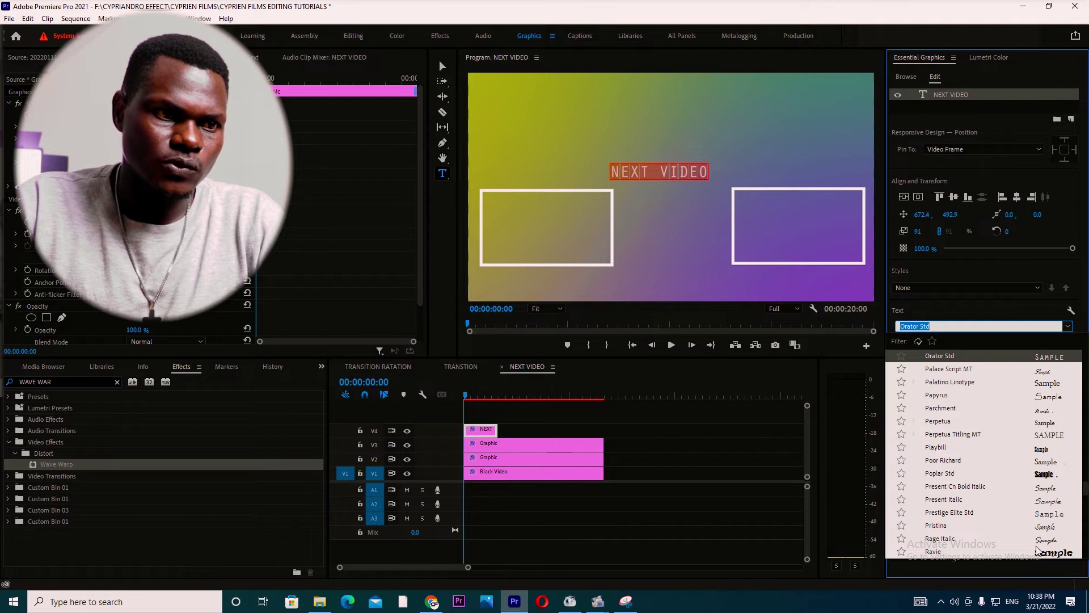
left_click(1042, 514)
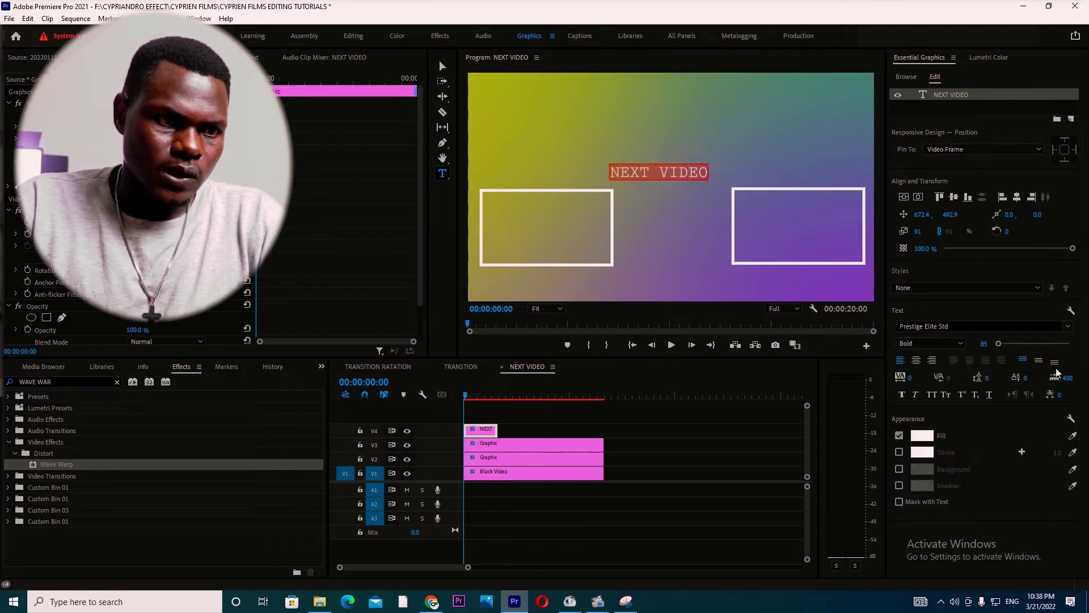
Set the NEXT VIDEO text in Segoe UI Historic at font size 121.
left_click(1069, 326)
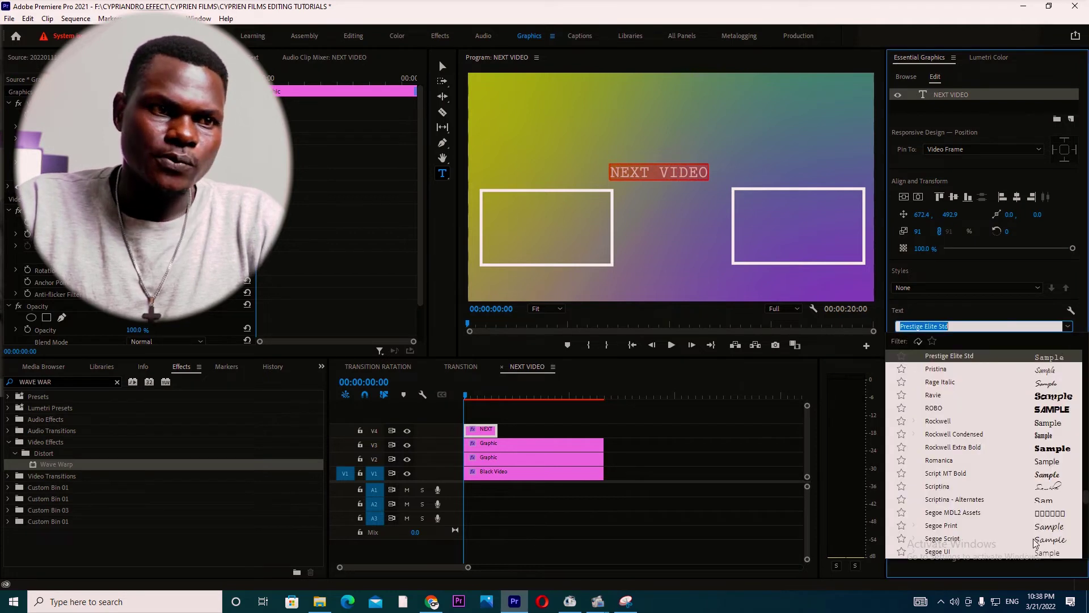
scroll(1036, 543, "down", 4)
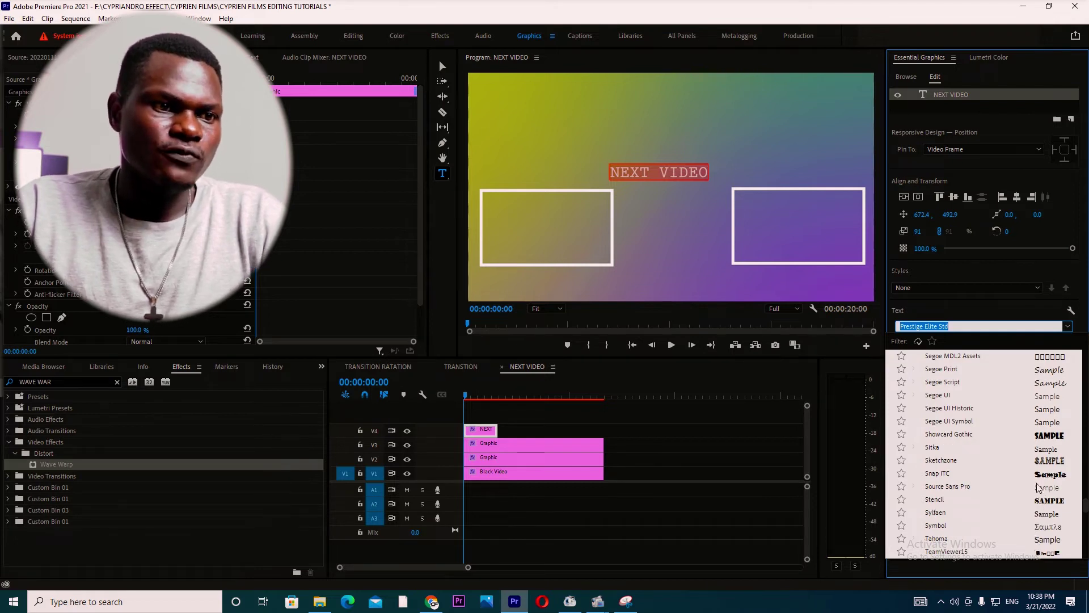
left_click(1042, 413)
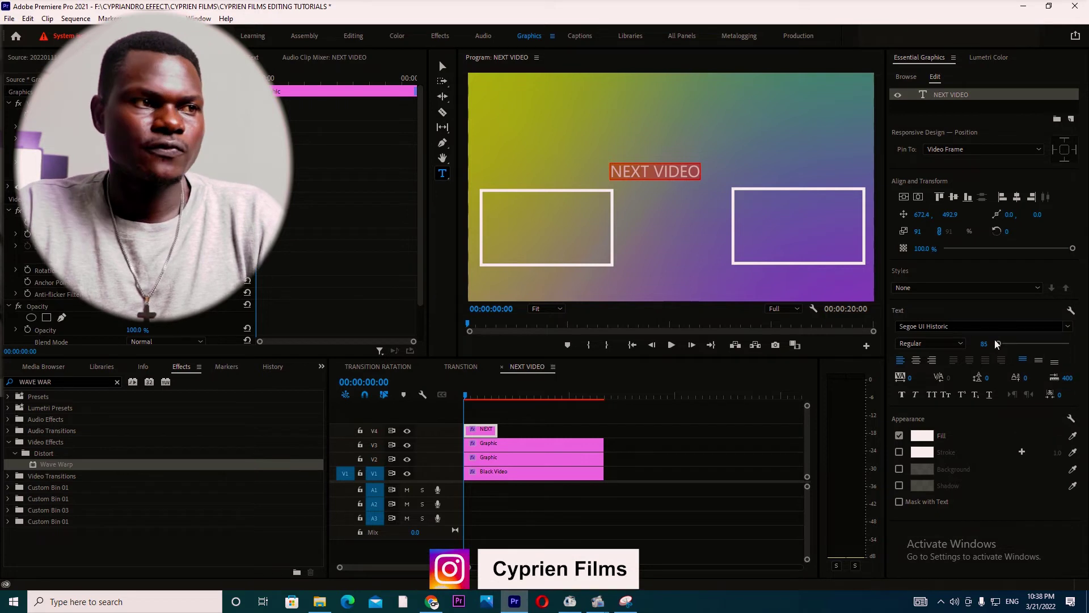
left_click_drag(997, 344, 1001, 346)
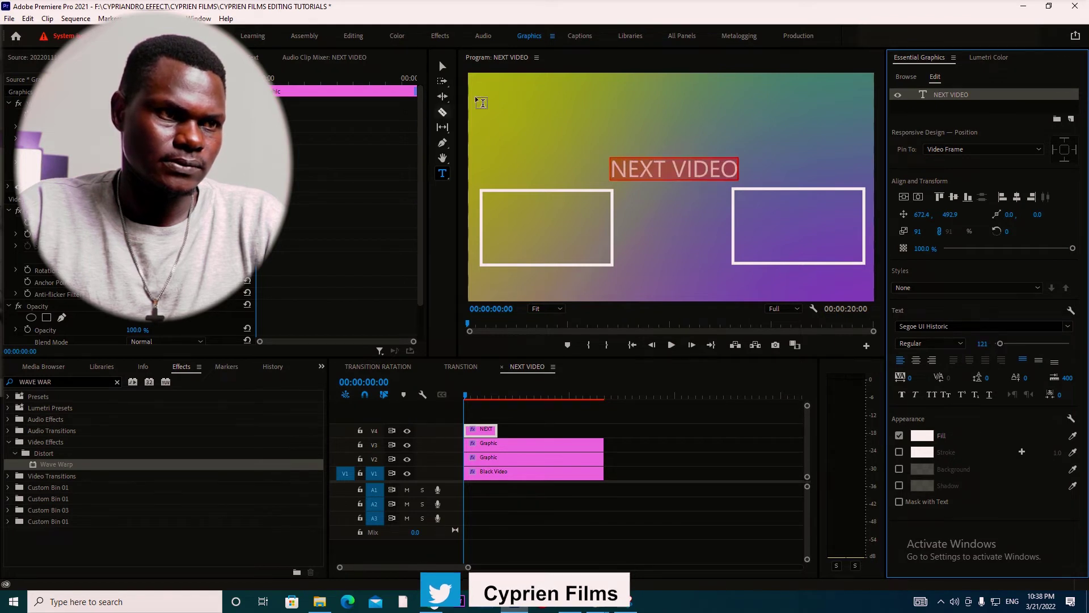
Center the NEXT VIDEO text in the frame and raise it to vertical position 520.9.
left_click(443, 66)
left_click(661, 169)
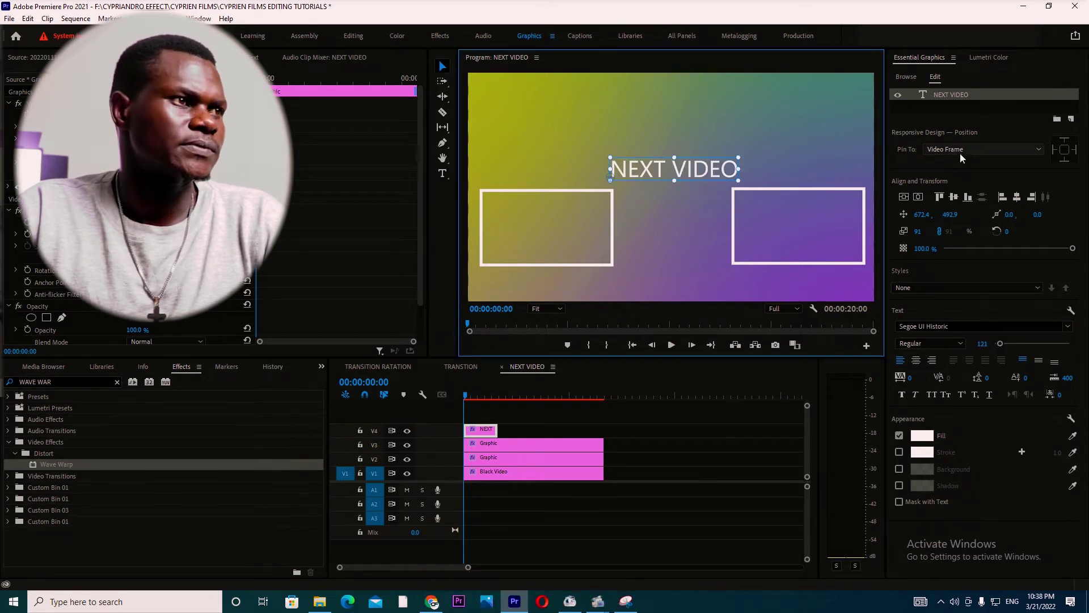
left_click(904, 196)
left_click(914, 198)
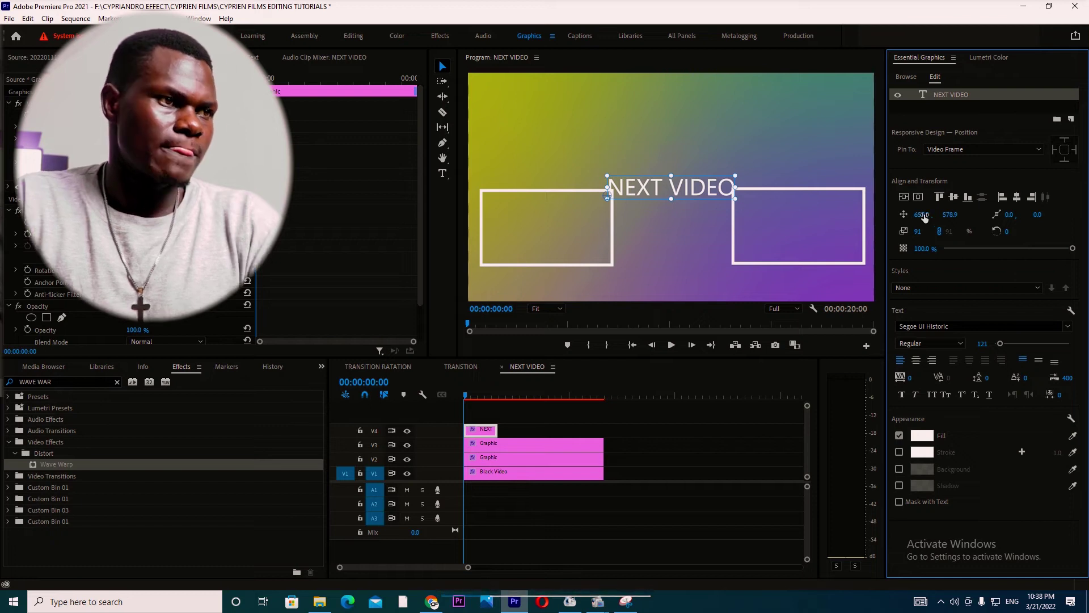
left_click_drag(950, 215, 916, 215)
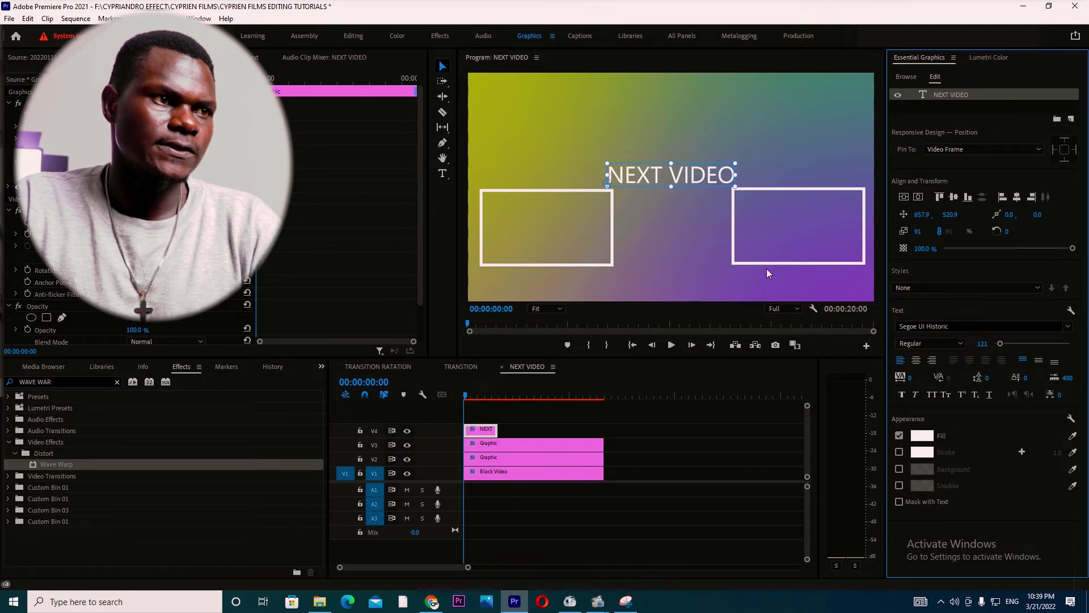
Shift the left placeholder rectangle outward to horizontal position 215.1, keeping its size.
left_click(574, 231)
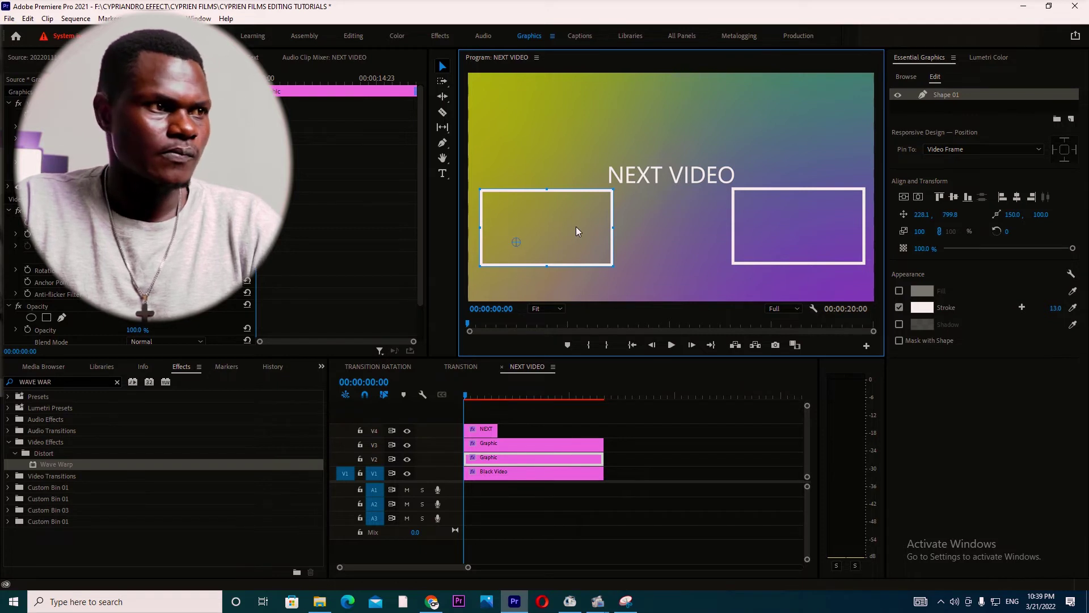
left_click_drag(576, 226, 577, 226)
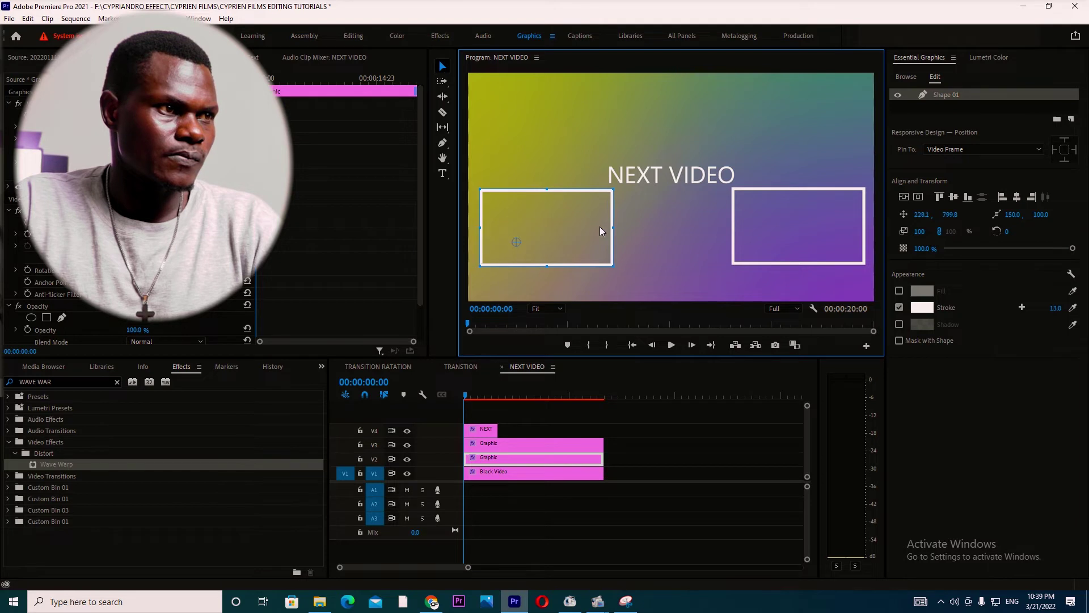
left_click_drag(927, 220, 919, 220)
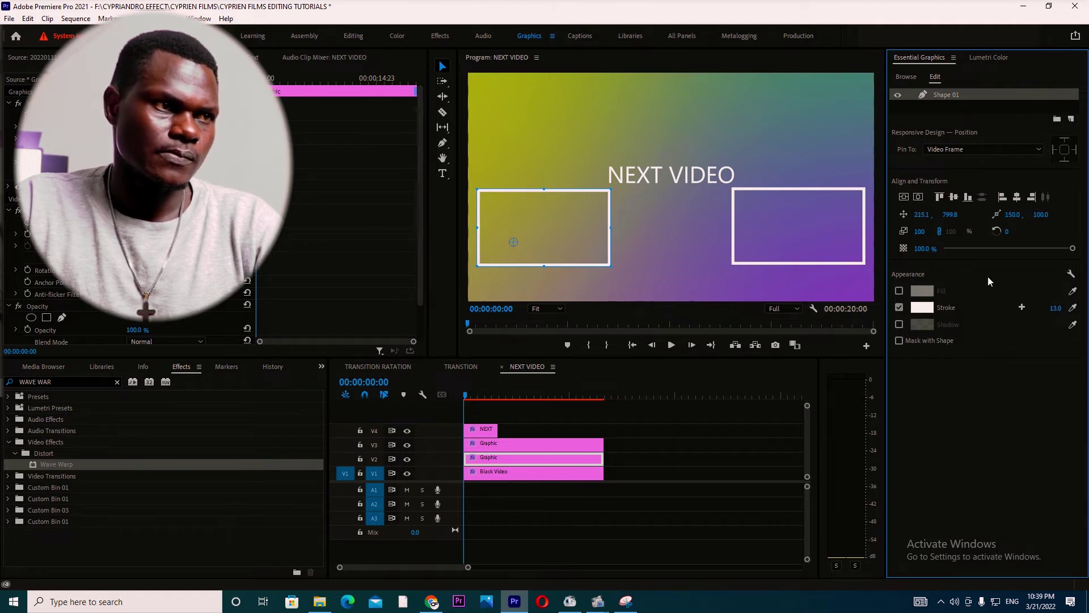
Extend the NEXT VIDEO clip on V4 to end together with the clips below it.
left_click(696, 255)
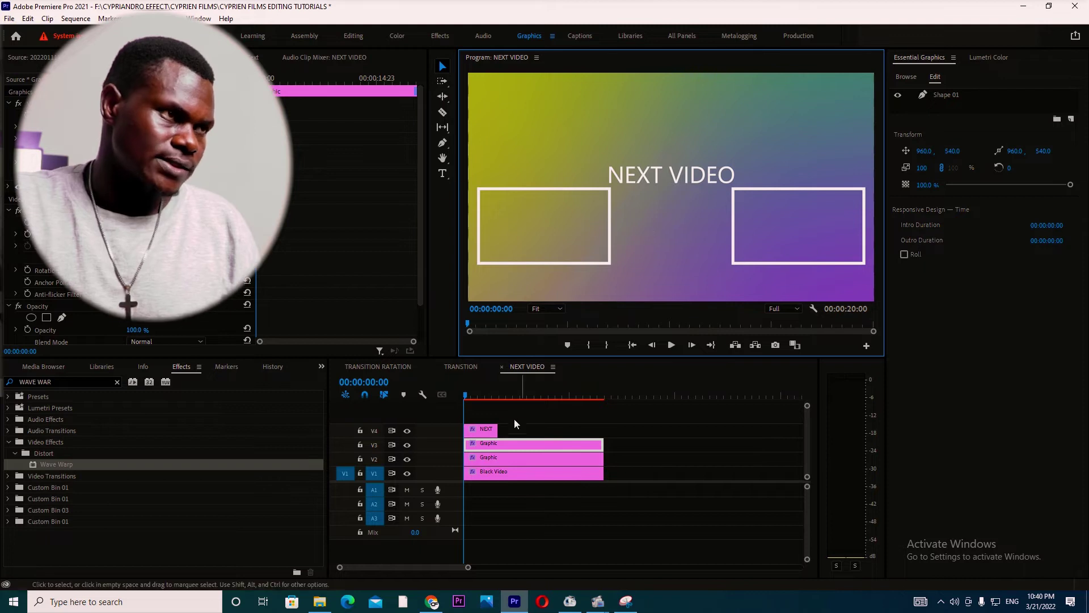
left_click_drag(496, 430, 603, 444)
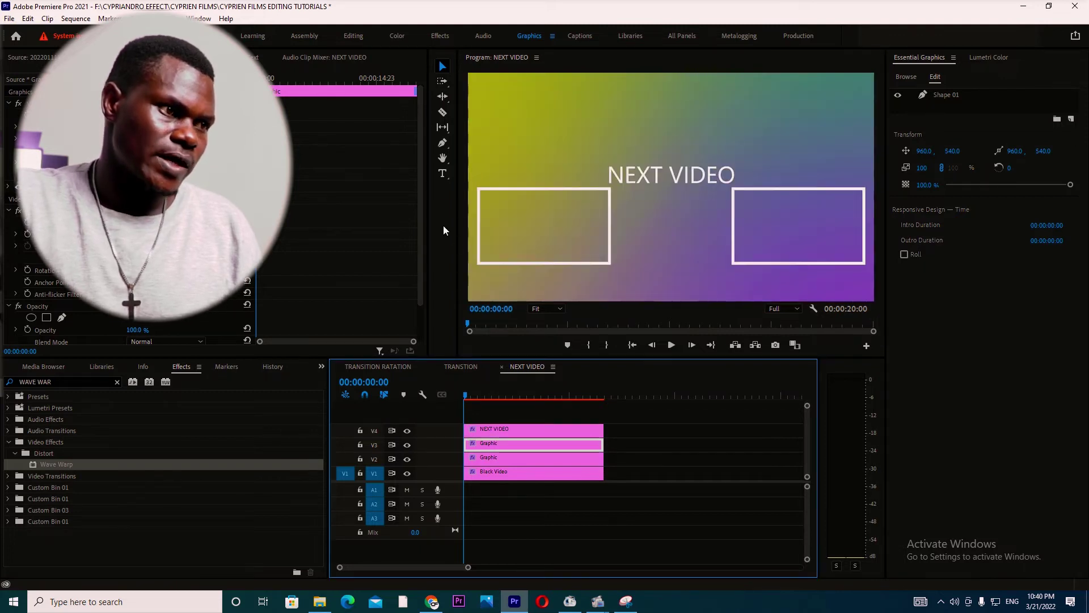
Add a SUBSCRIBE text layer to the V3 graphic, low in the frame between the two rectangles.
left_click(443, 173)
left_click(628, 265)
type("SUBSCRIBE")
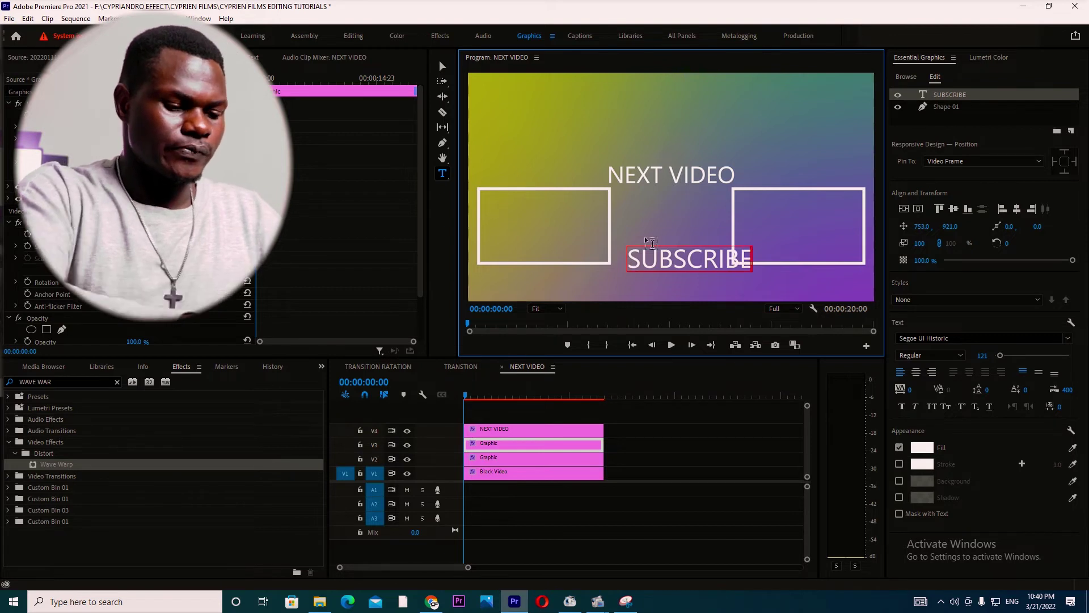
Reduce the whole SUBSCRIBE text to font size 85.
left_click(991, 357)
type("1")
left_click(733, 249)
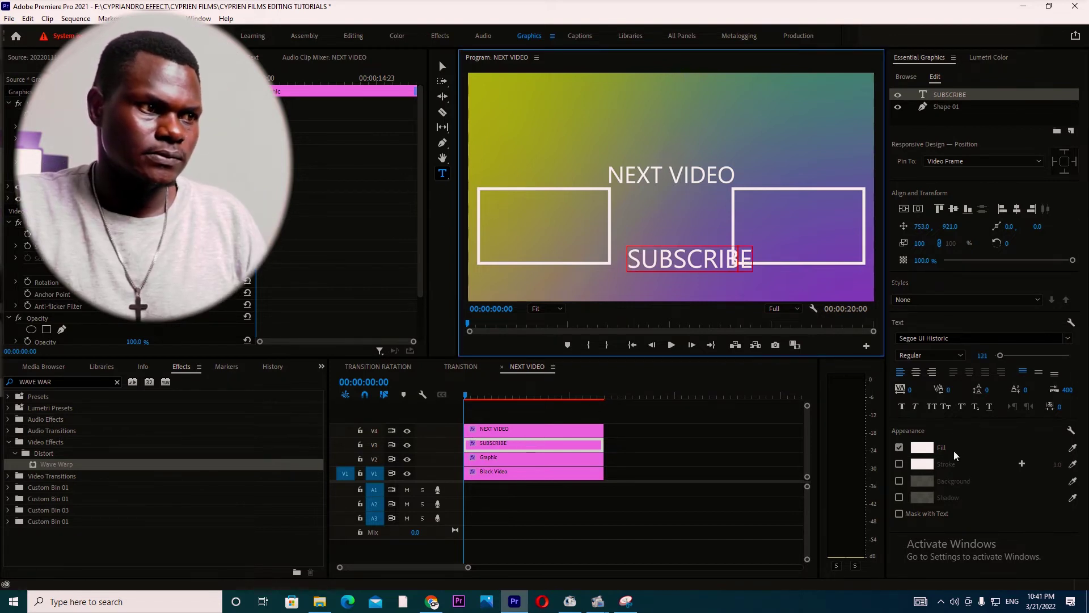
left_click_drag(748, 258, 627, 260)
left_click_drag(1008, 355, 998, 356)
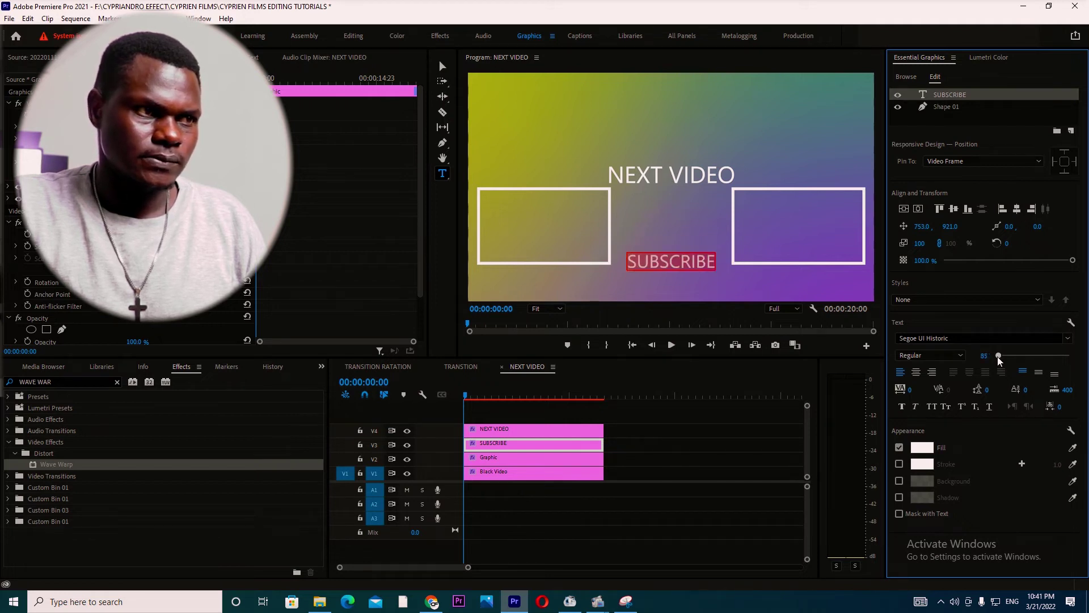
Center the SUBSCRIBE text in the frame and lower it to vertical position 990.
left_click(917, 210)
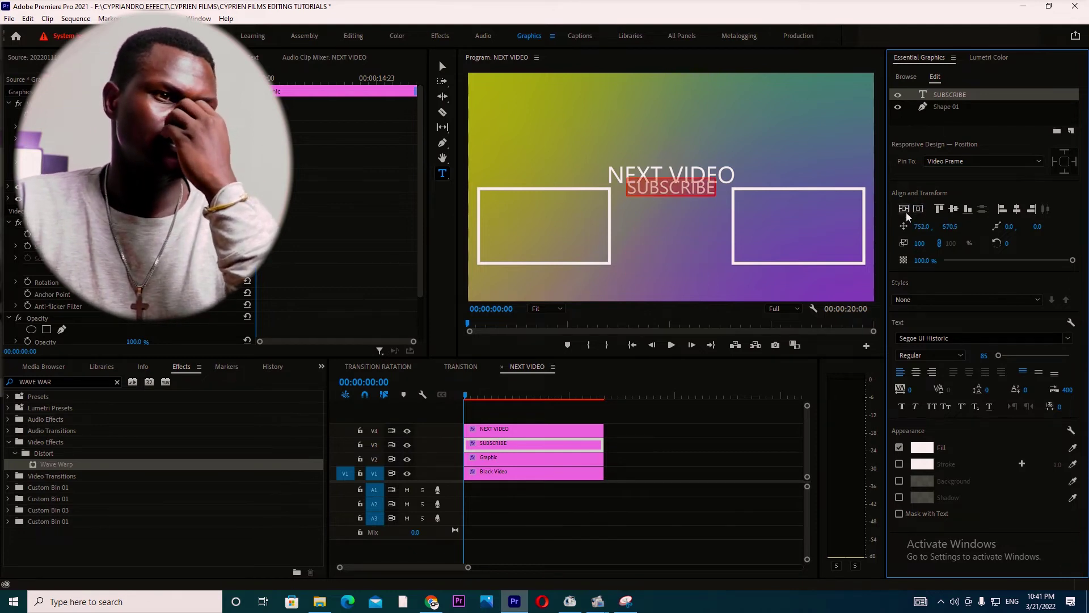
left_click(905, 210)
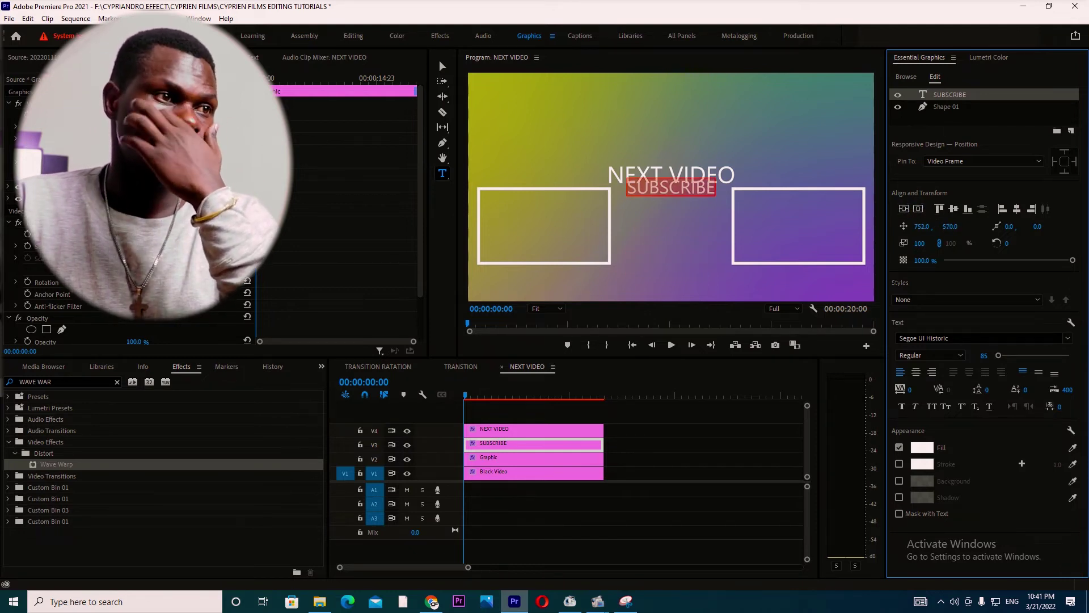
left_click_drag(950, 227, 1012, 226)
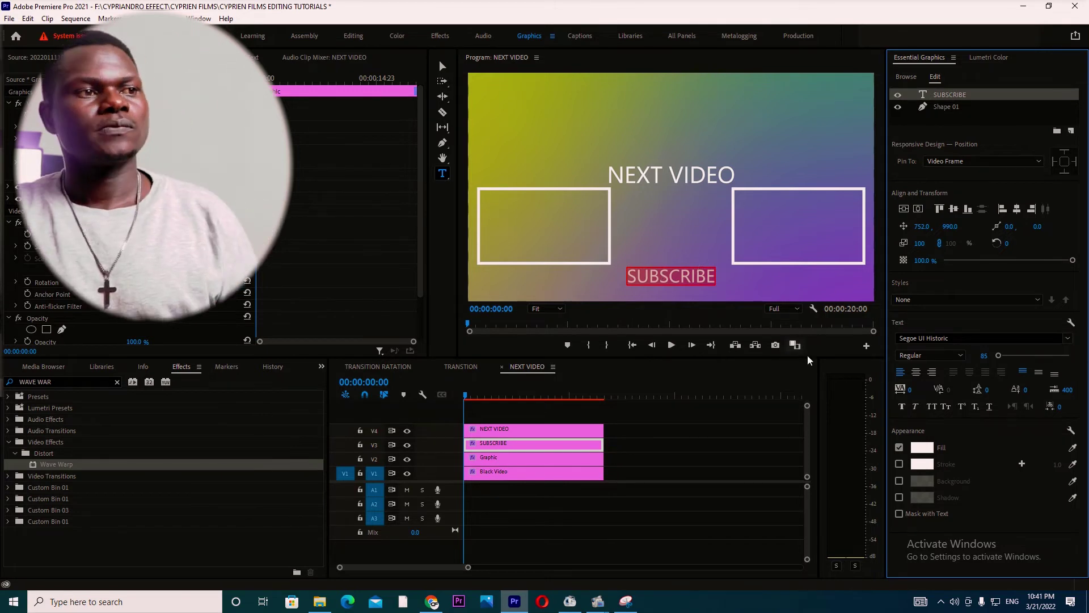
Fill the SUBSCRIBE text with red FF0000 and add a white stroke of width 2.0.
left_click(921, 449)
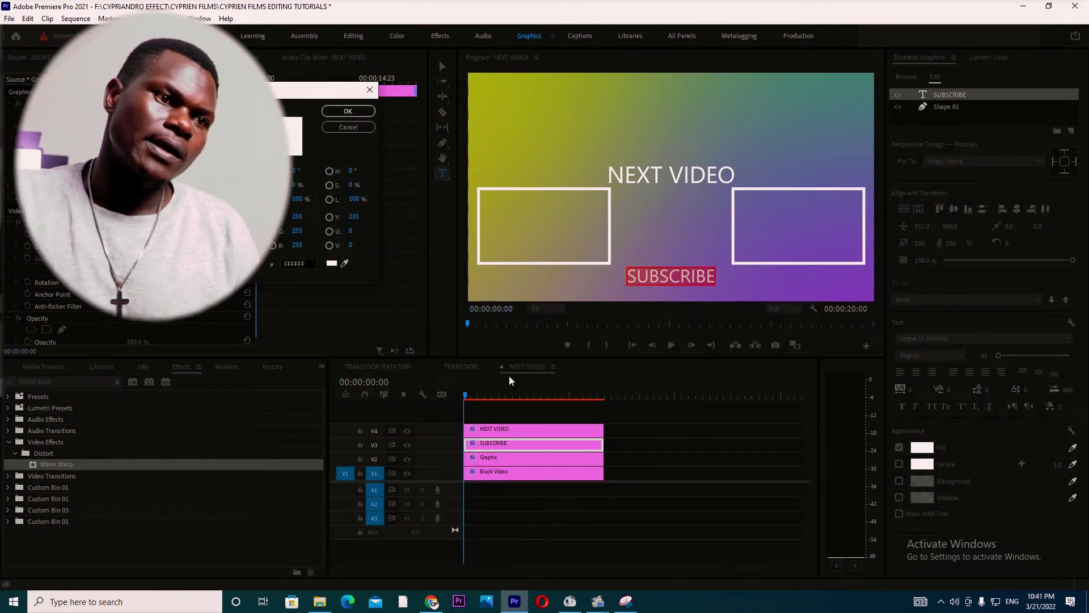
left_click_drag(225, 120, 269, 277)
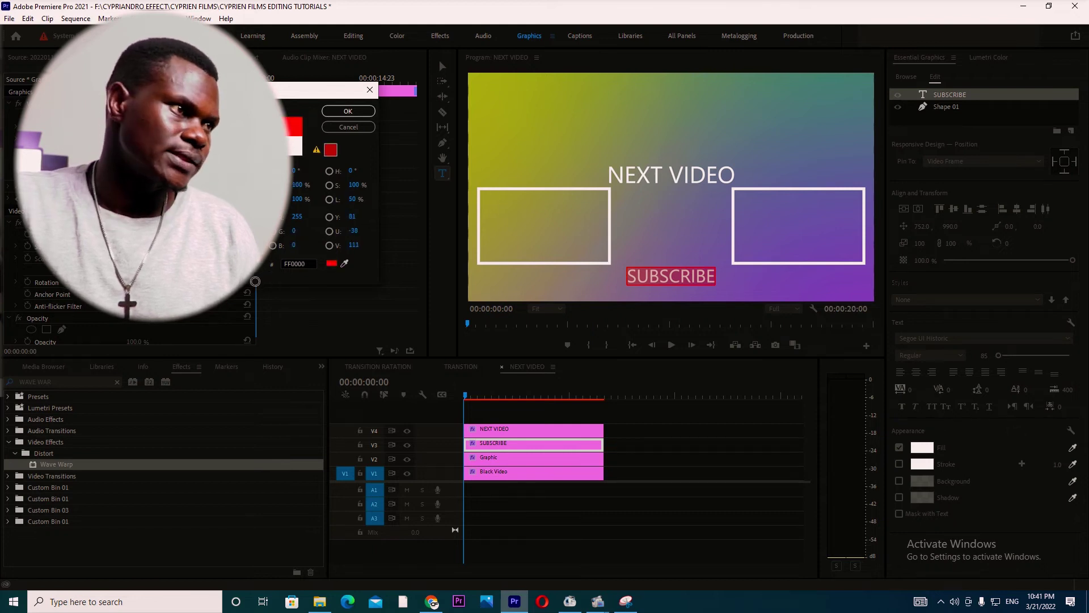
left_click(348, 110)
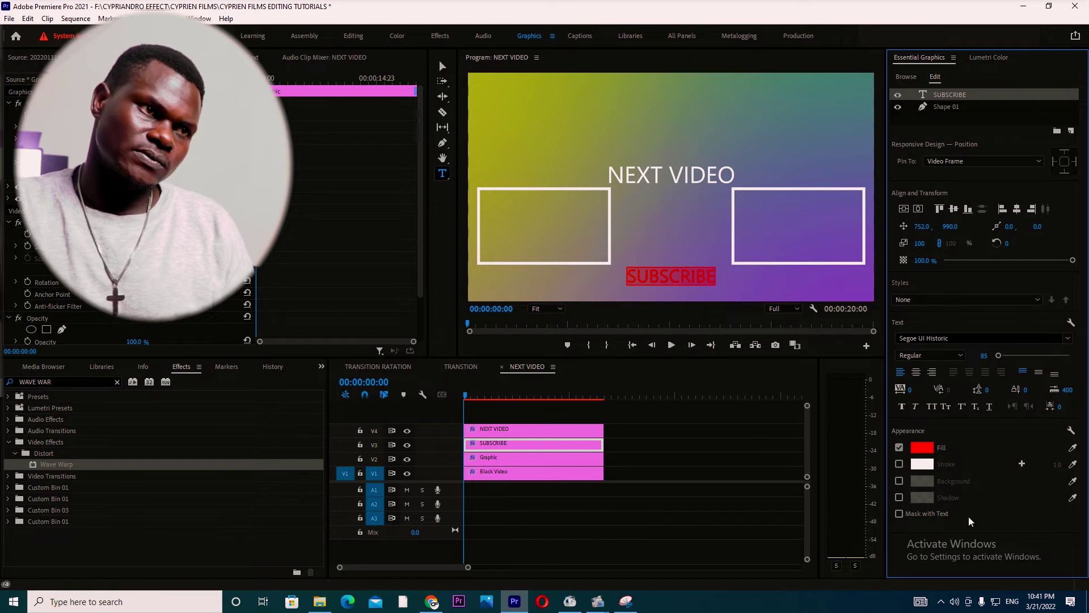
left_click(898, 465)
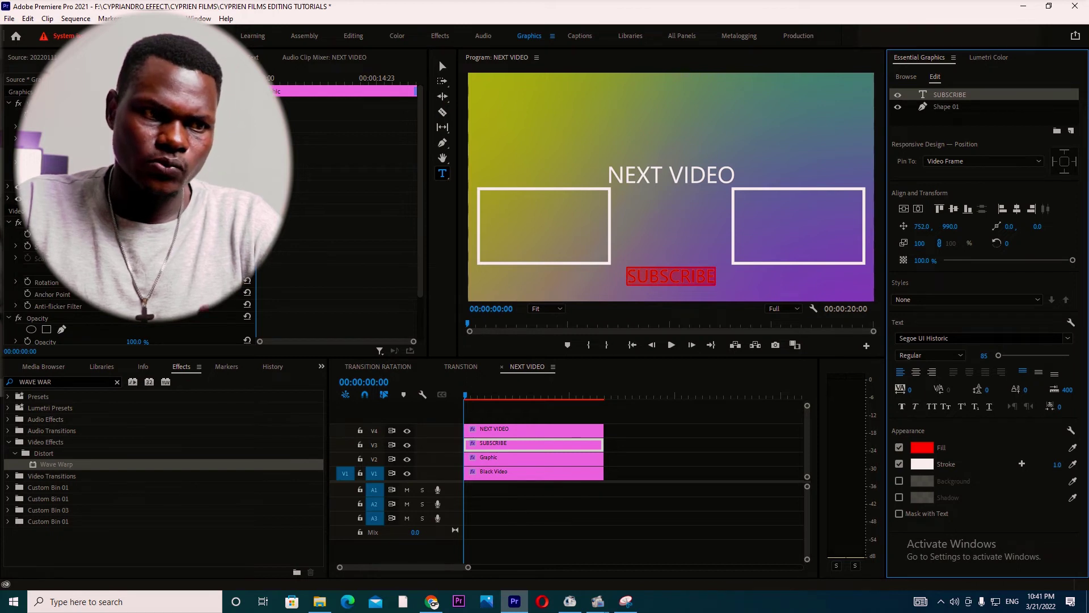
left_click_drag(1057, 465, 1058, 465)
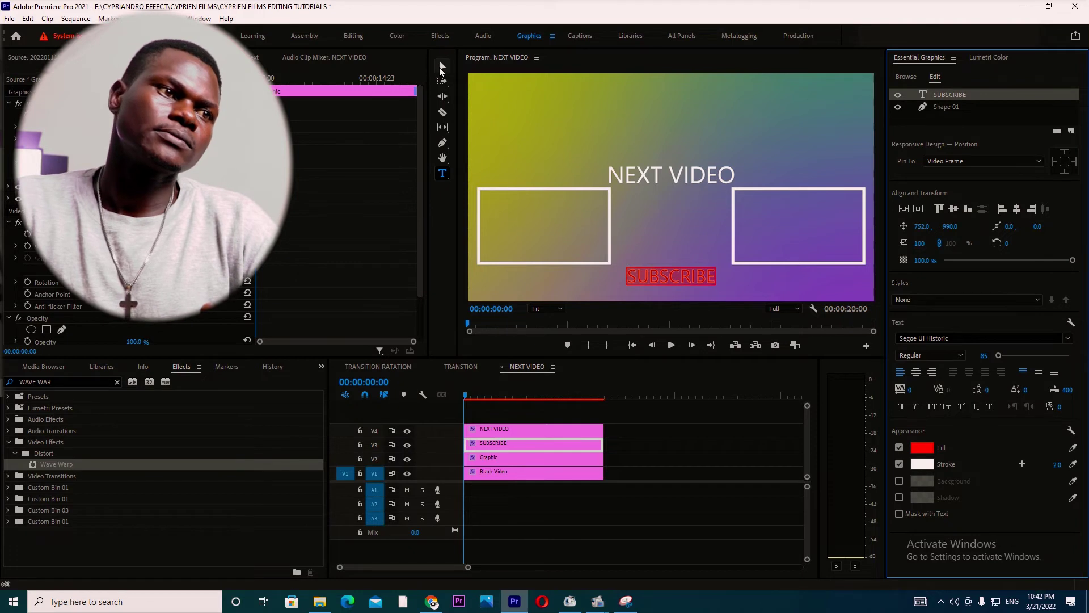
Deselect the SUBSCRIBE text and play back the opening of the NEXT VIDEO sequence to check the end screen.
left_click(442, 67)
left_click(749, 287)
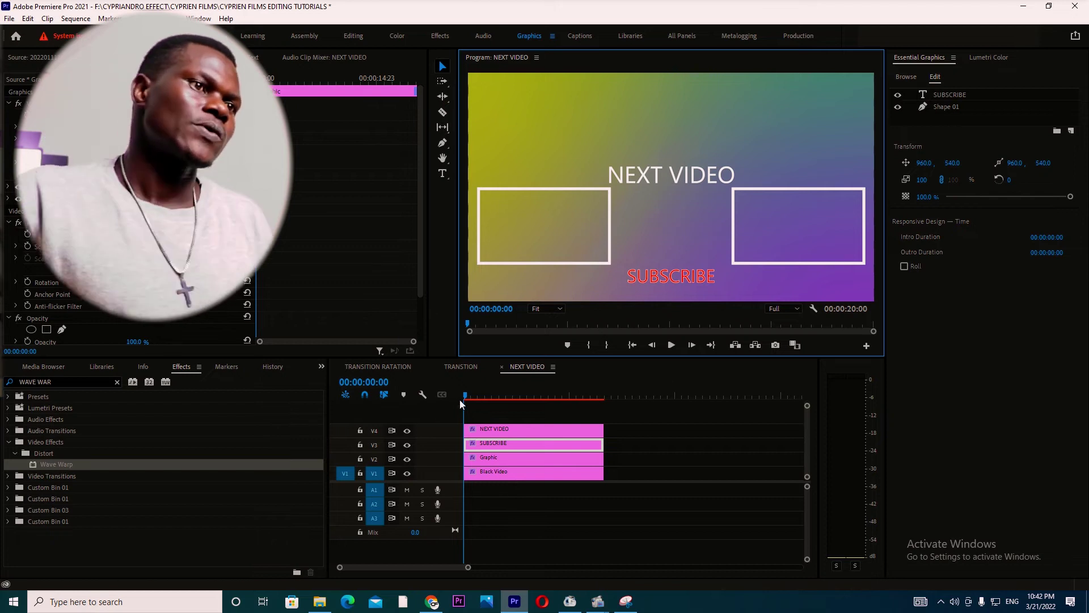
left_click(516, 396)
left_click_drag(541, 389, 461, 498)
key("space")
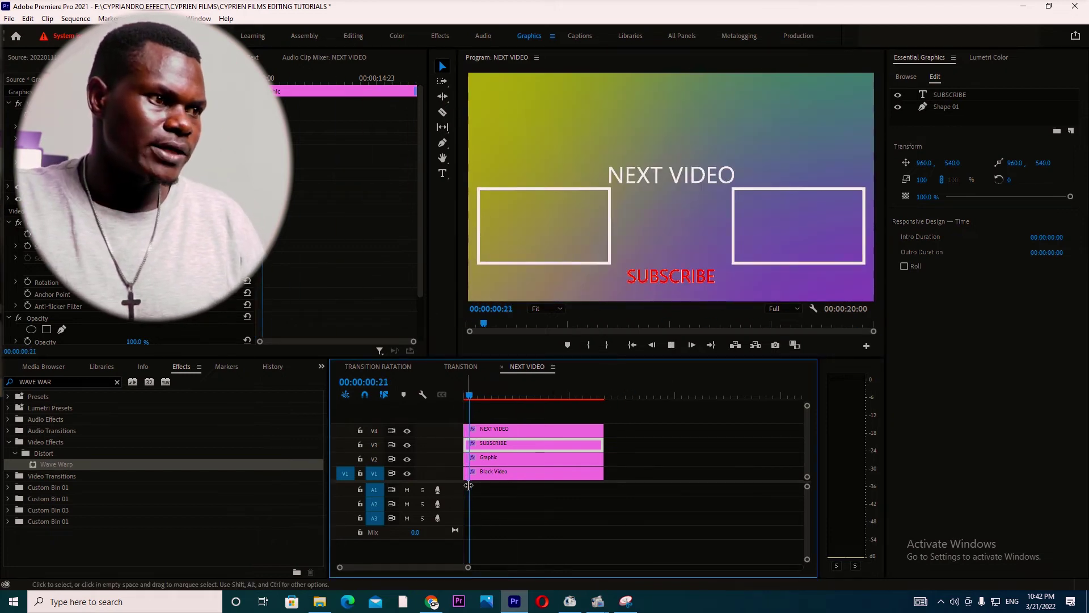
key("space")
left_click_drag(488, 393, 410, 450)
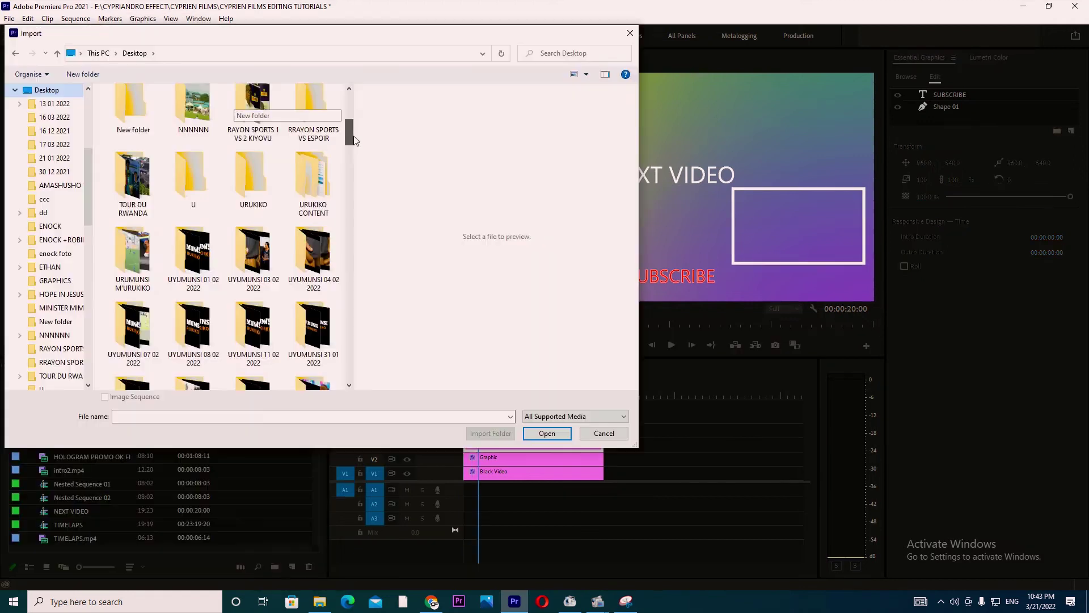
Import the Adobe_Premiere_Pro_CC_icon.svg image from the Desktop and place it on track V5, spanning the full length of the clips below.
left_click_drag(353, 140, 364, 202)
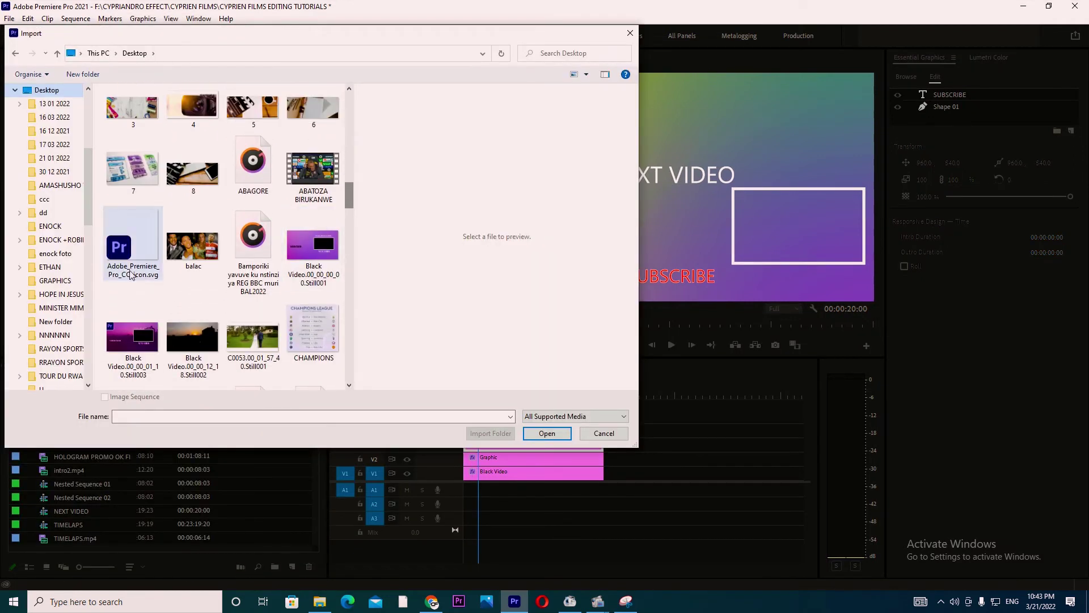
left_click(134, 250)
left_click(554, 436)
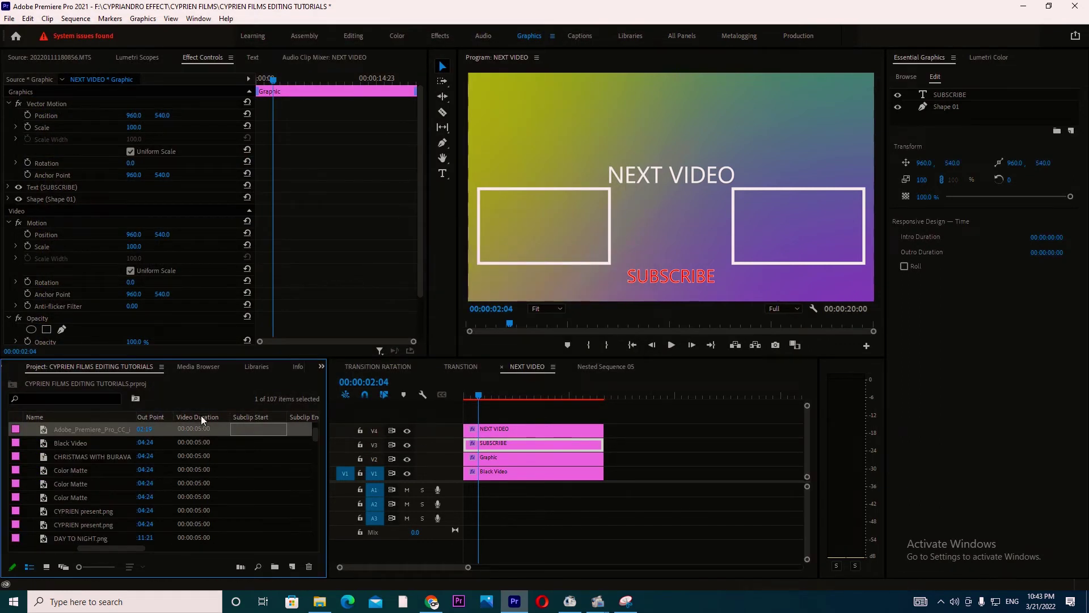
left_click_drag(83, 430, 603, 417)
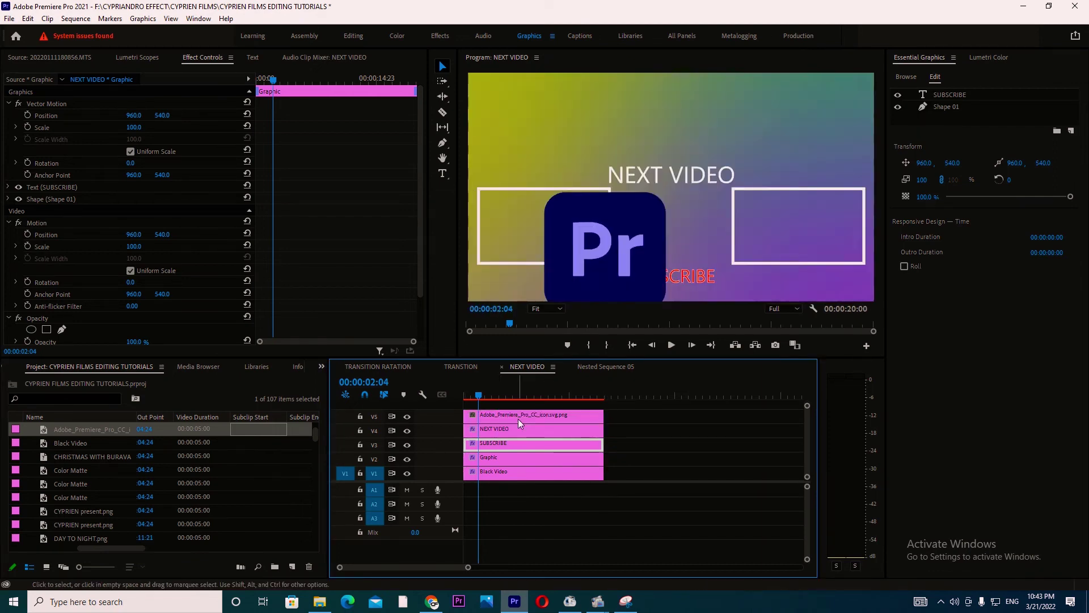
Scale the Premiere Pro icon clip to 36 and position it at 250, 34 in the frame.
left_click(522, 414)
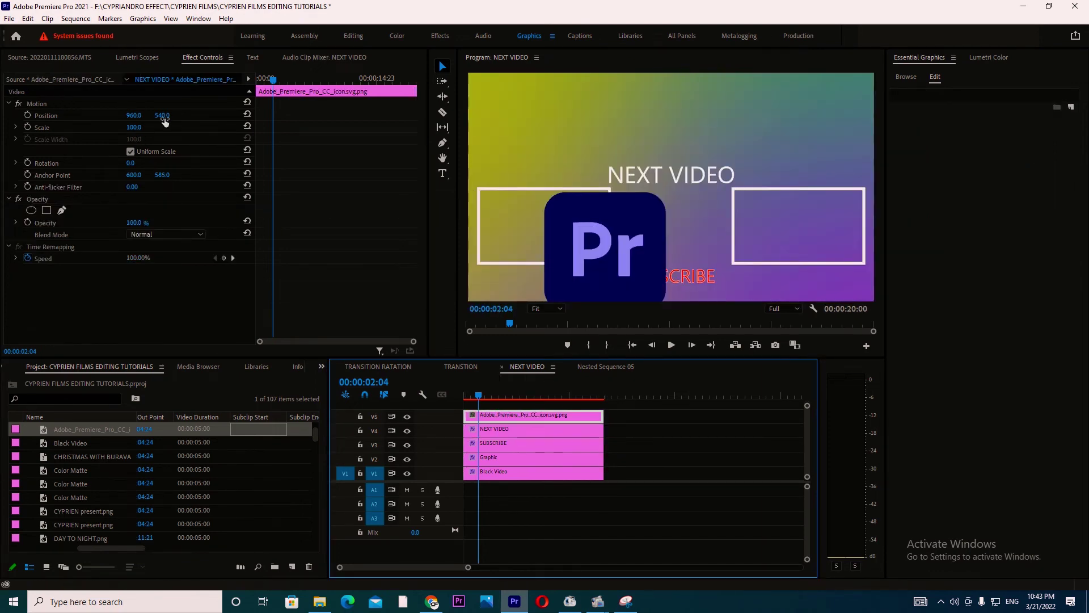
left_click_drag(165, 121, 93, 117)
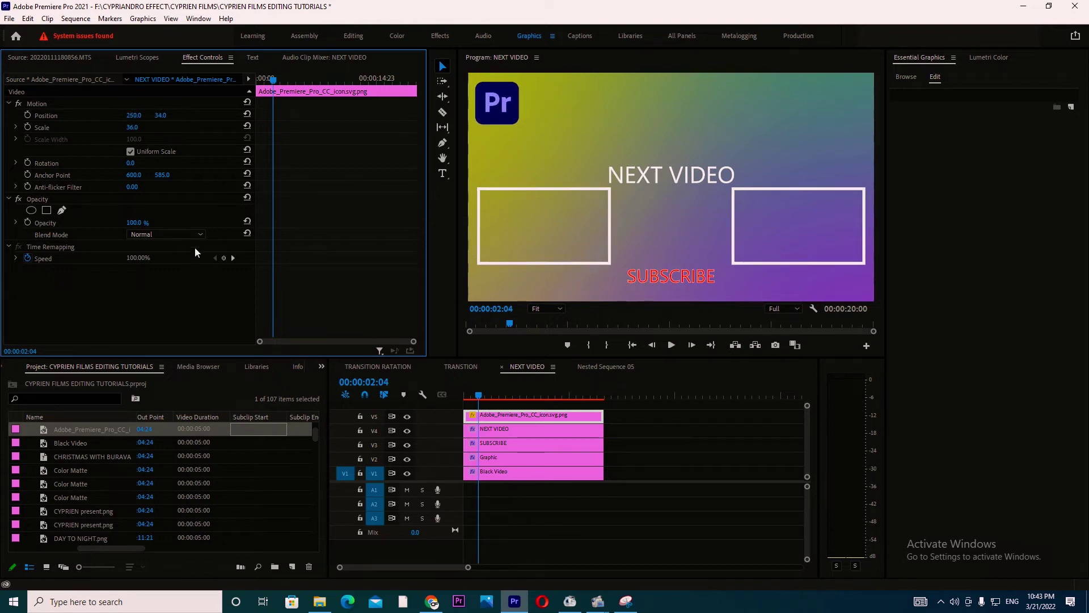
left_click(315, 431)
Search the effects for DROP and apply Drop Shadow to the Premiere Pro icon clip on V5.
left_click(321, 366)
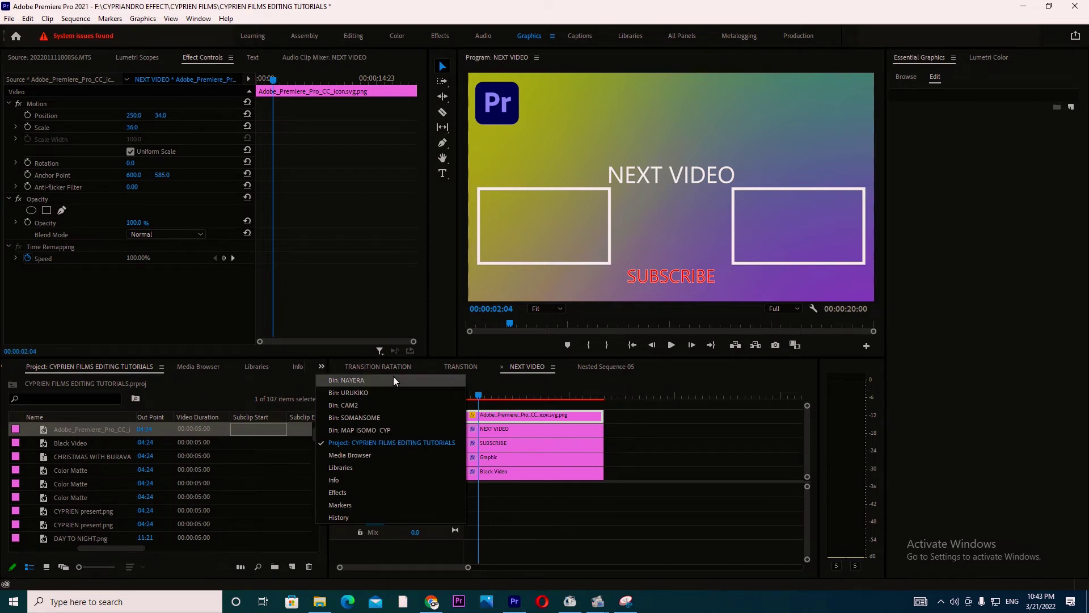
left_click(361, 490)
left_click(63, 384)
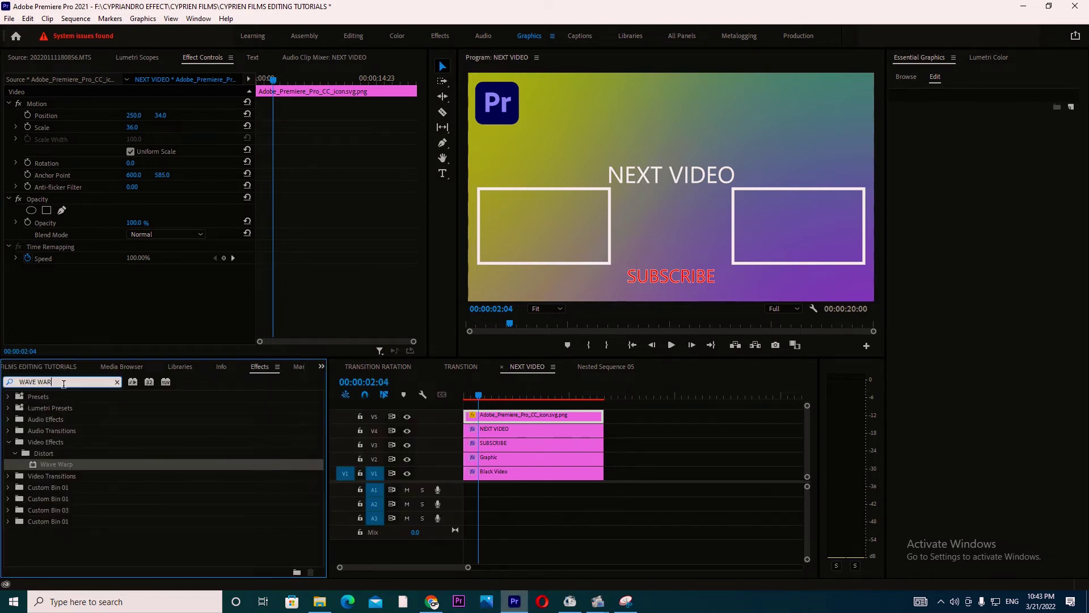
key("BackSpace")
key("BackSpace")
key("BackSpace")
key("BackSpace")
key("BackSpace")
key("BackSpace")
key("BackSpace")
key("BackSpace")
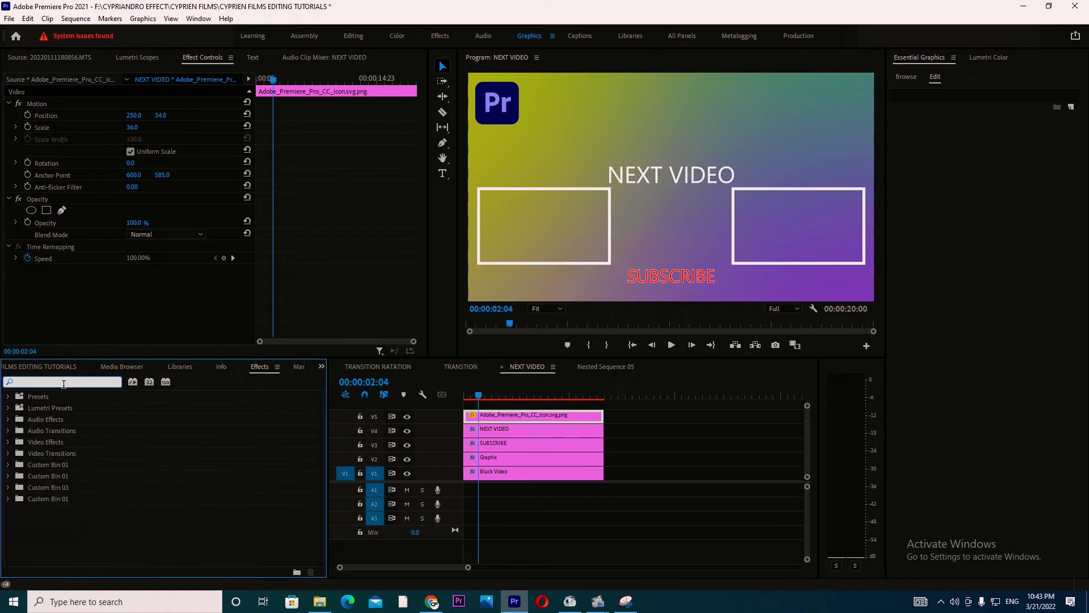
type("DROP")
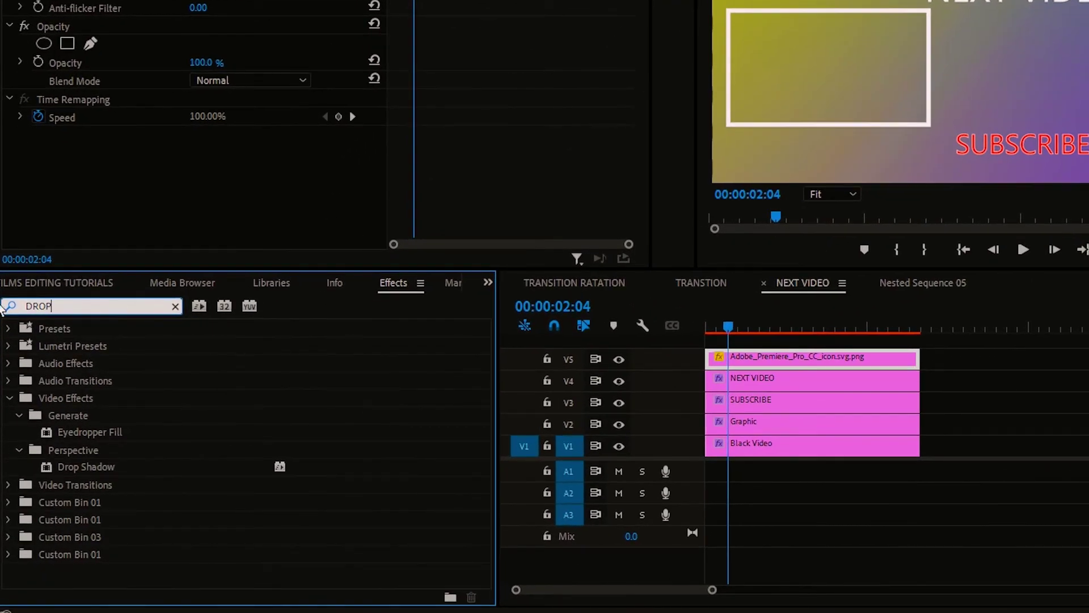
left_click_drag(95, 467, 803, 363)
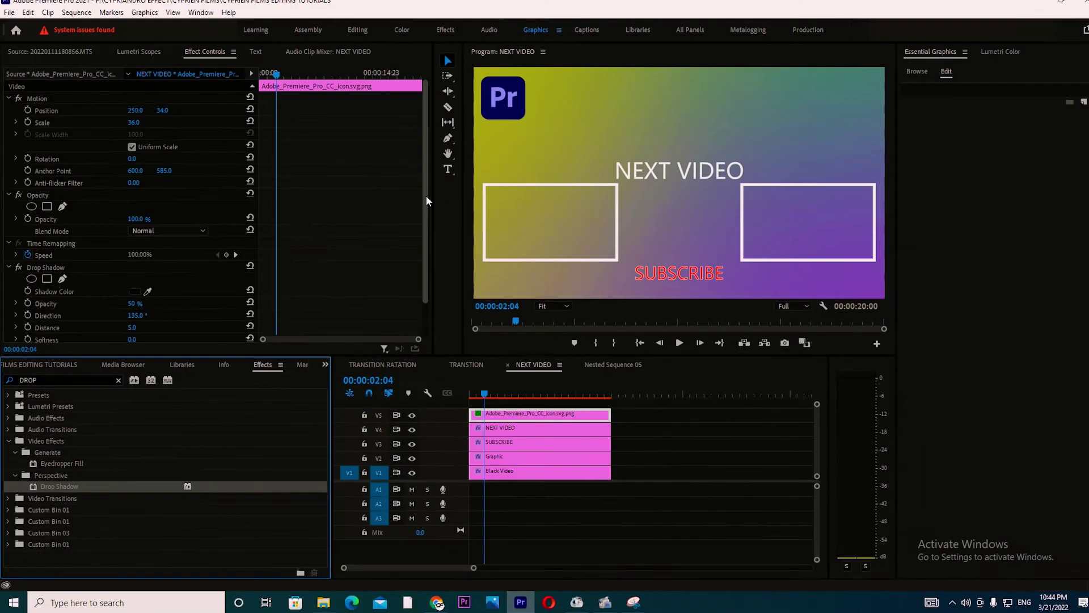
Change the icon's drop shadow color to white FFFFFF.
left_click_drag(421, 212, 420, 250)
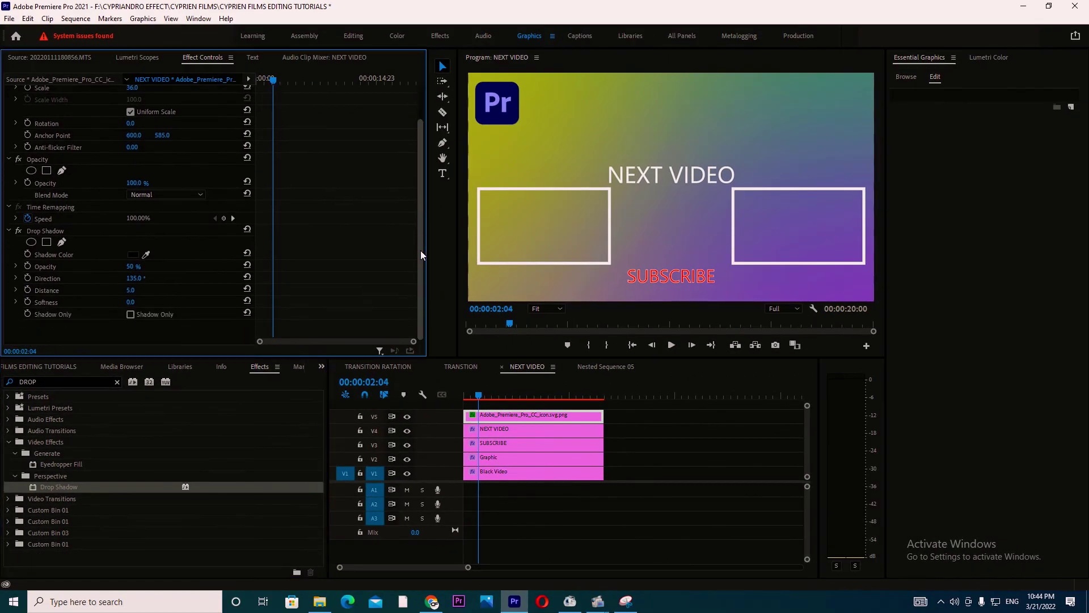
left_click(134, 255)
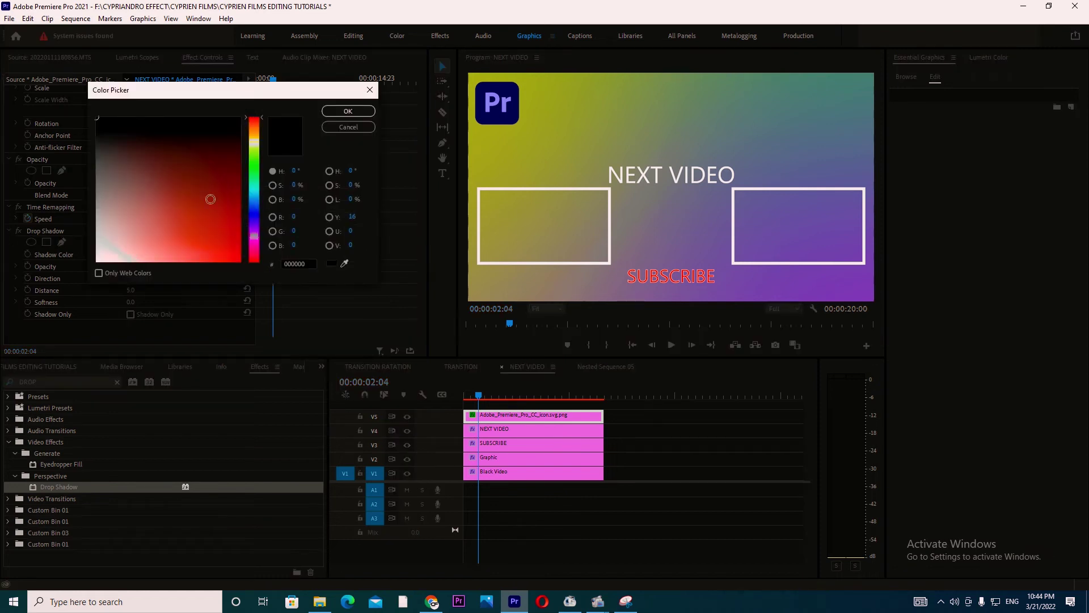
left_click_drag(179, 207, 0, 320)
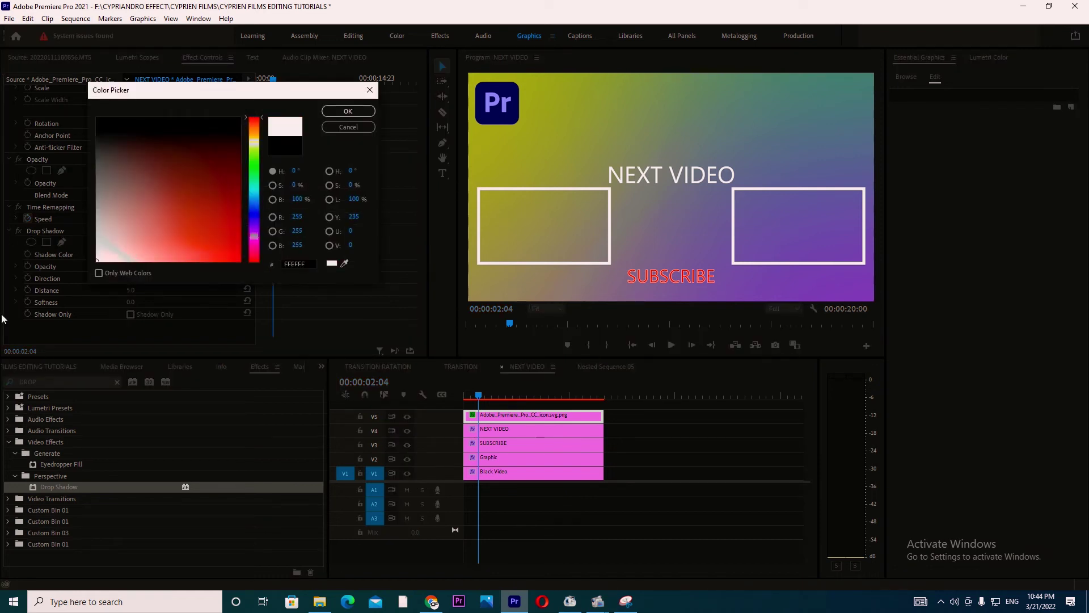
left_click(348, 111)
Adjust the icon's drop shadow to 41% opacity, 137° direction, distance 45 and softness 50.
left_click_drag(134, 266, 142, 278)
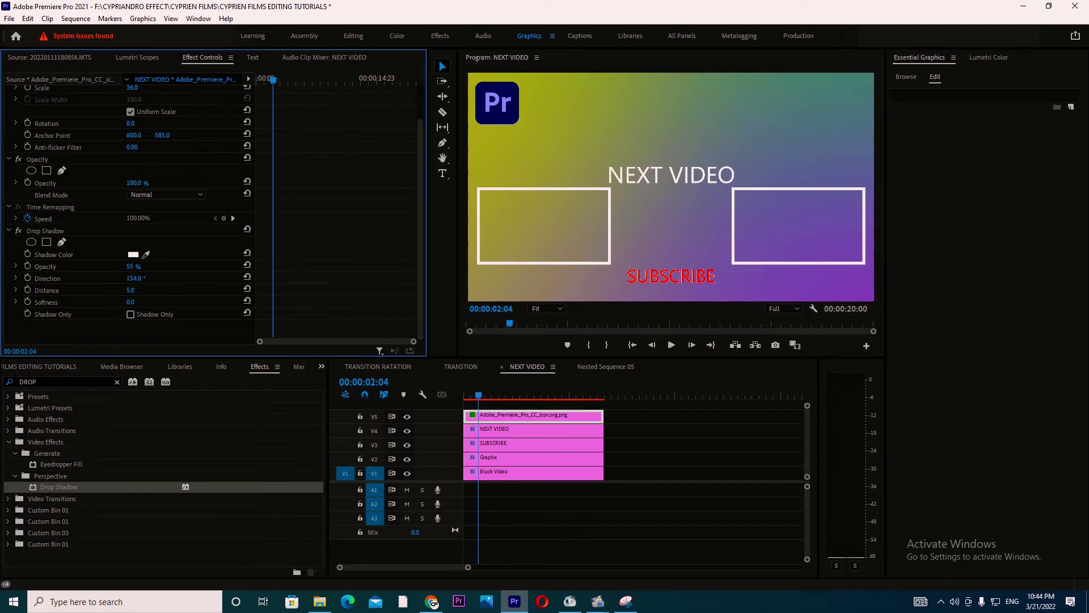
mouse_move(130, 290)
left_mouse_down()
mouse_move(147, 289)
mouse_move(138, 290)
left_mouse_up()
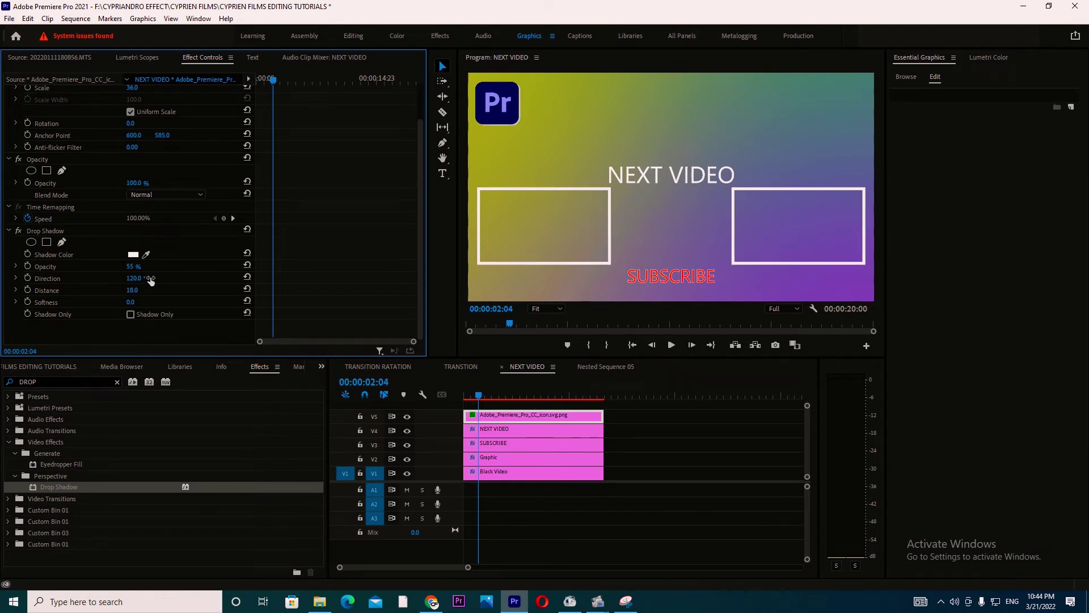
left_click_drag(130, 302, 140, 302)
left_click_drag(131, 278, 96, 278)
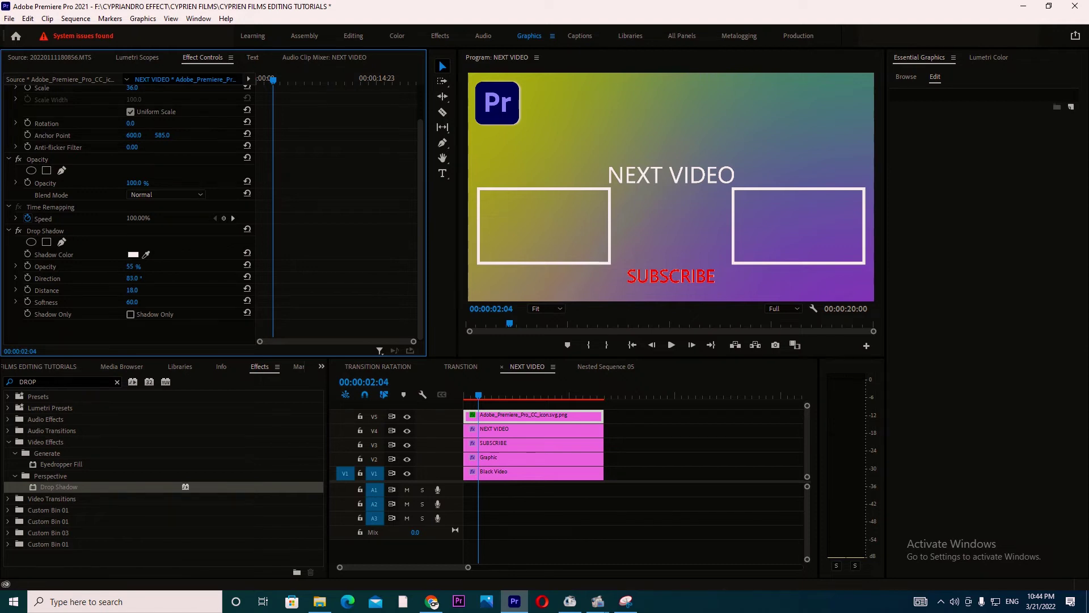
left_click_drag(131, 278, 140, 267)
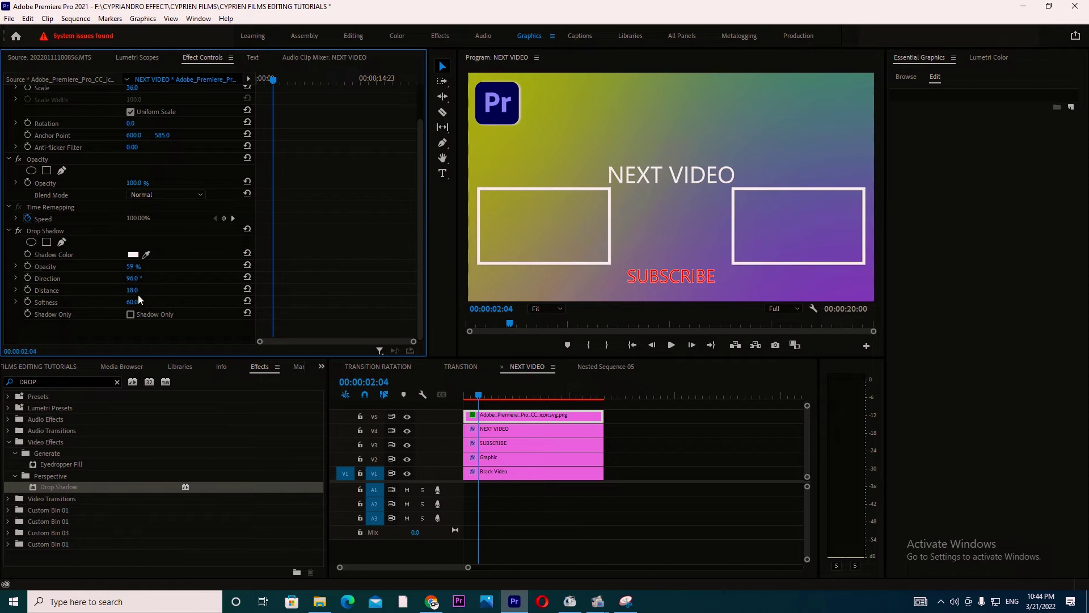
left_click_drag(132, 291, 142, 291)
left_click_drag(132, 302, 163, 278)
left_click_drag(134, 269, 142, 302)
left_click_drag(132, 290, 142, 287)
left_click_drag(132, 302, 140, 278)
Lower the Premiere Pro icon to vertical position 54.
scroll(169, 92, "up", 2)
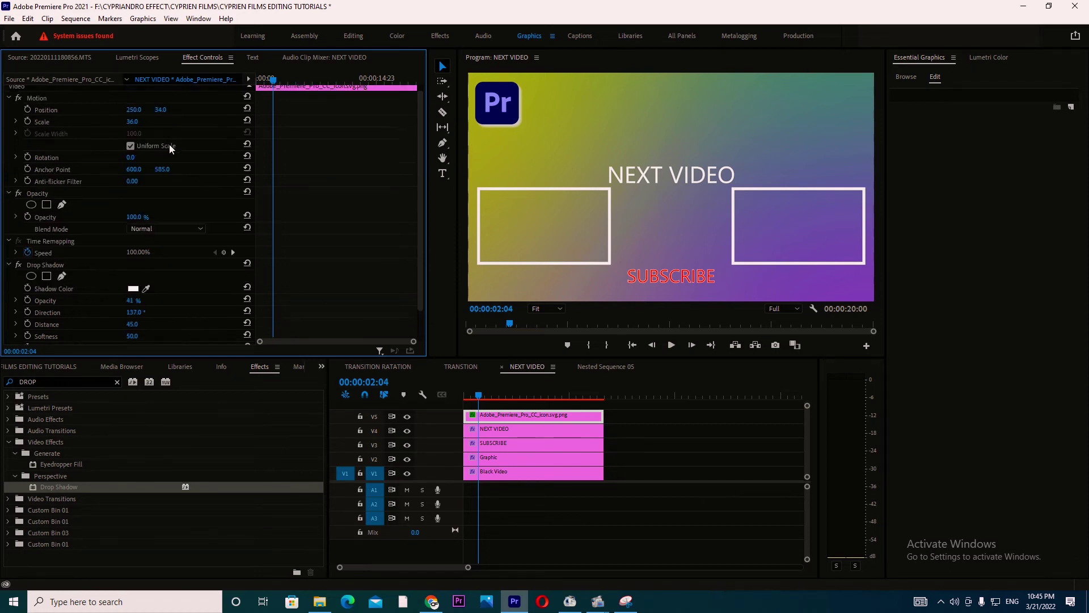
left_click_drag(160, 114, 161, 115)
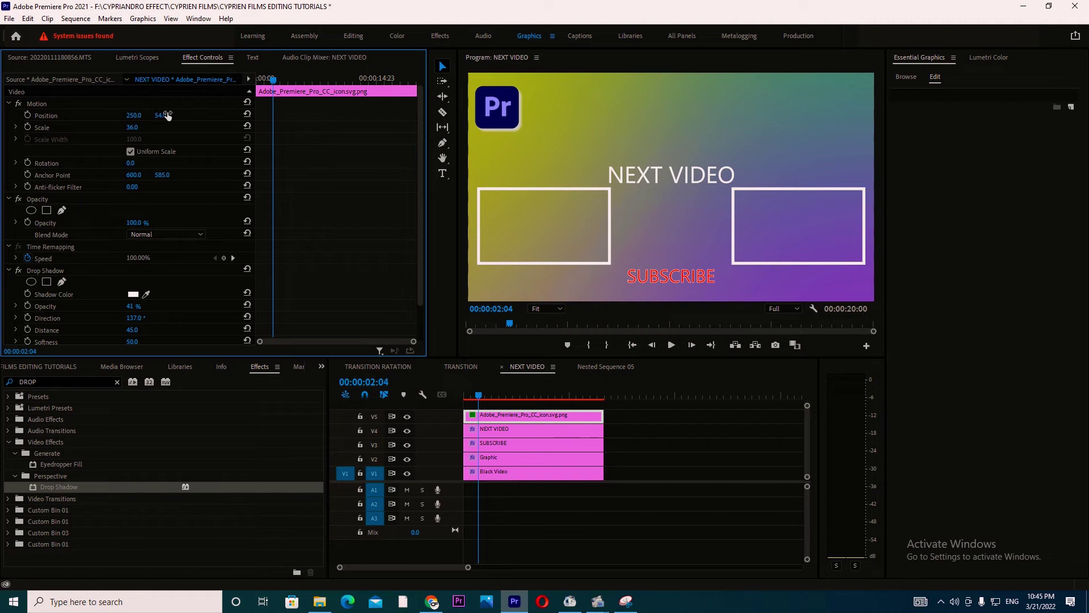
left_click(503, 116)
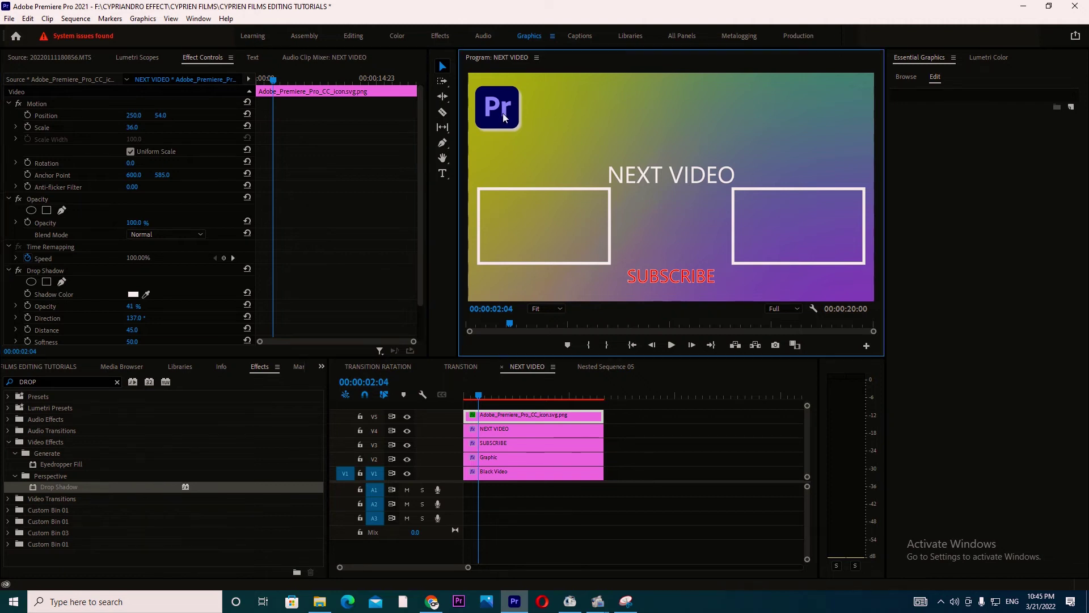
At the start of the sequence, set the icon's horizontal position to -10 and turn on position keyframing.
left_click_drag(466, 396, 247, 75)
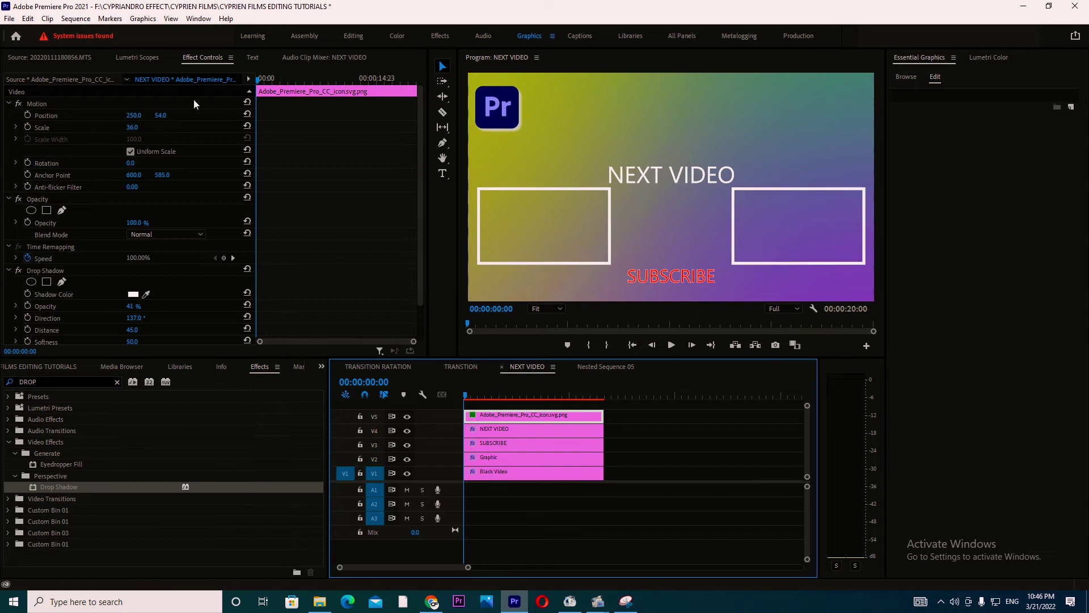
mouse_move(137, 119)
left_mouse_down()
mouse_move(247, 75)
mouse_move(140, 115)
left_mouse_up()
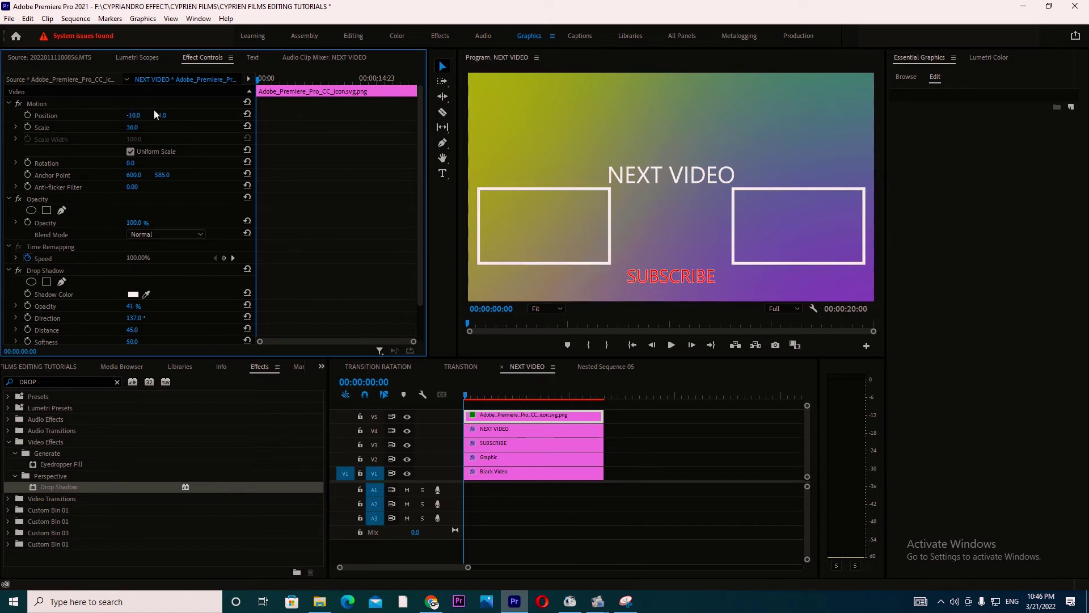
left_click(28, 114)
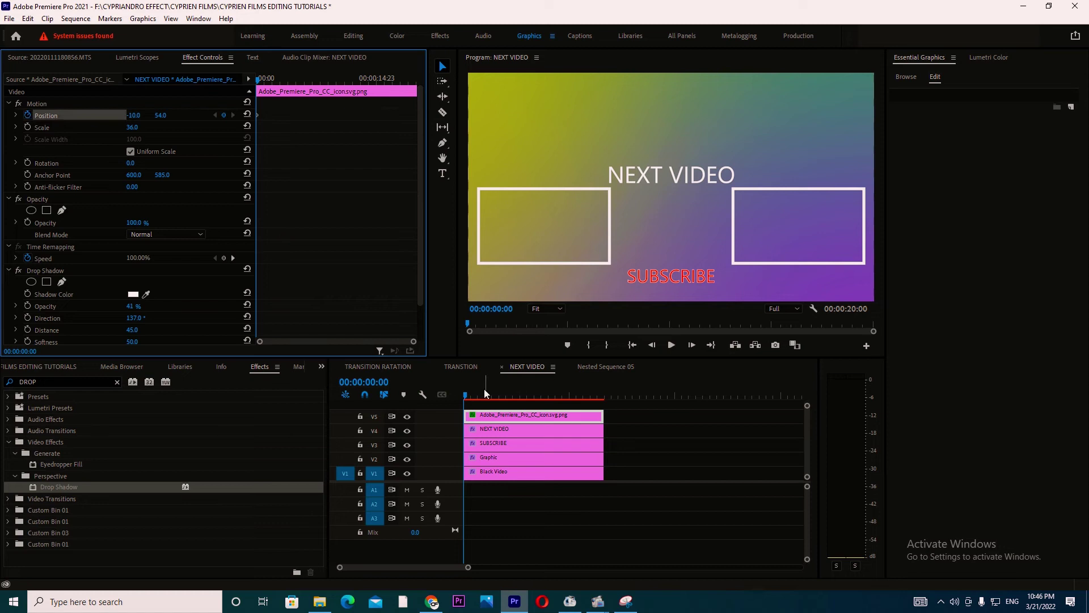
Add a second position keyframe for the icon at 00:00:15:09 with horizontal position 259.
left_click_drag(484, 389, 575, 412)
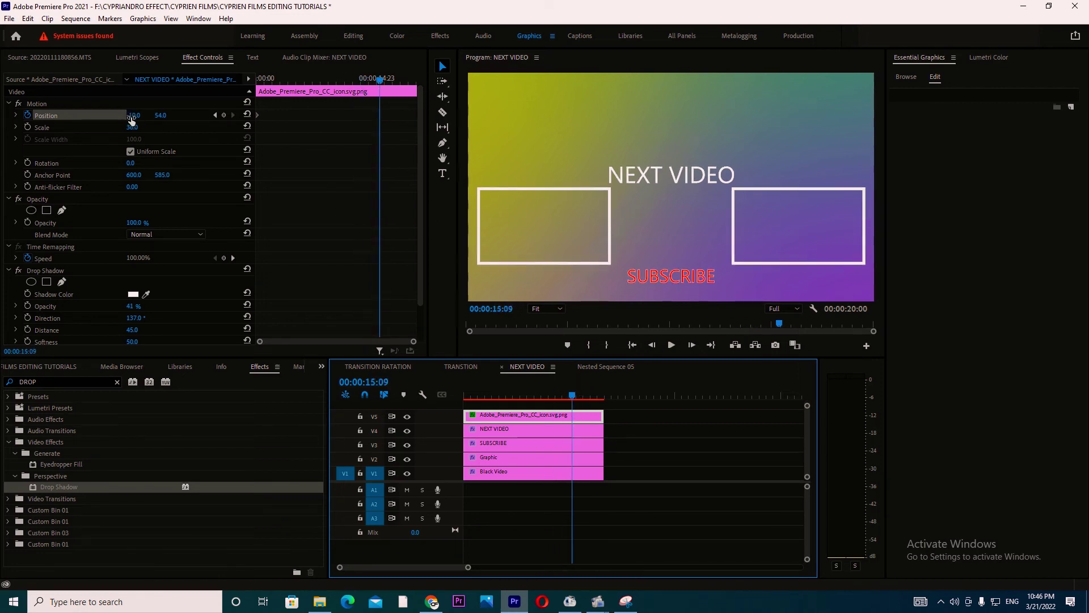
left_click(246, 75)
left_click_drag(133, 115, 286, 115)
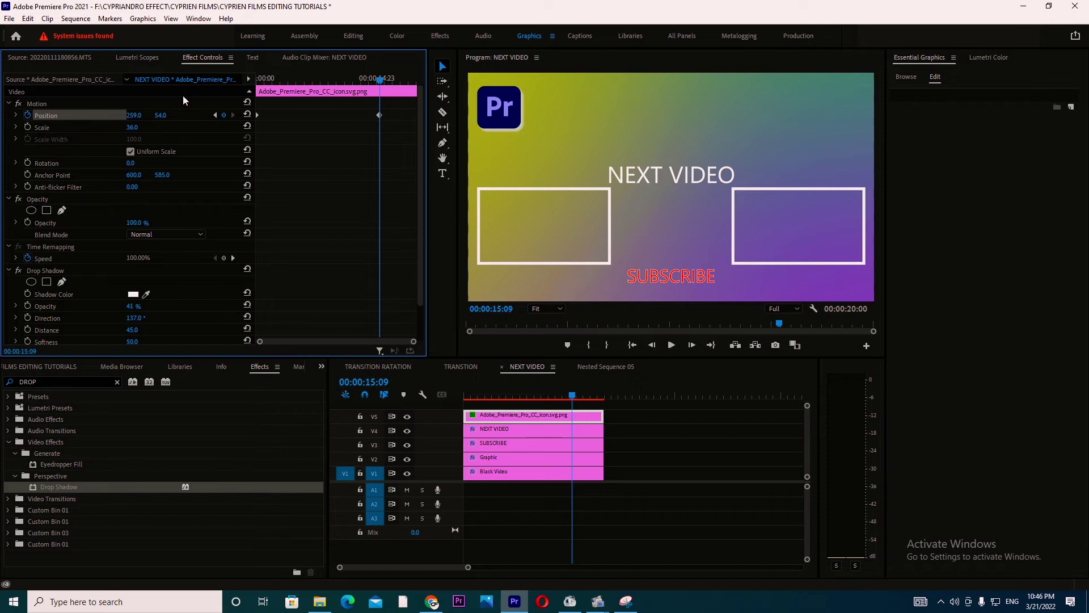
Speed up the icon's slide-in by moving the second position keyframe to just after the first, and preview it from the start.
left_click_drag(574, 395, 228, 491)
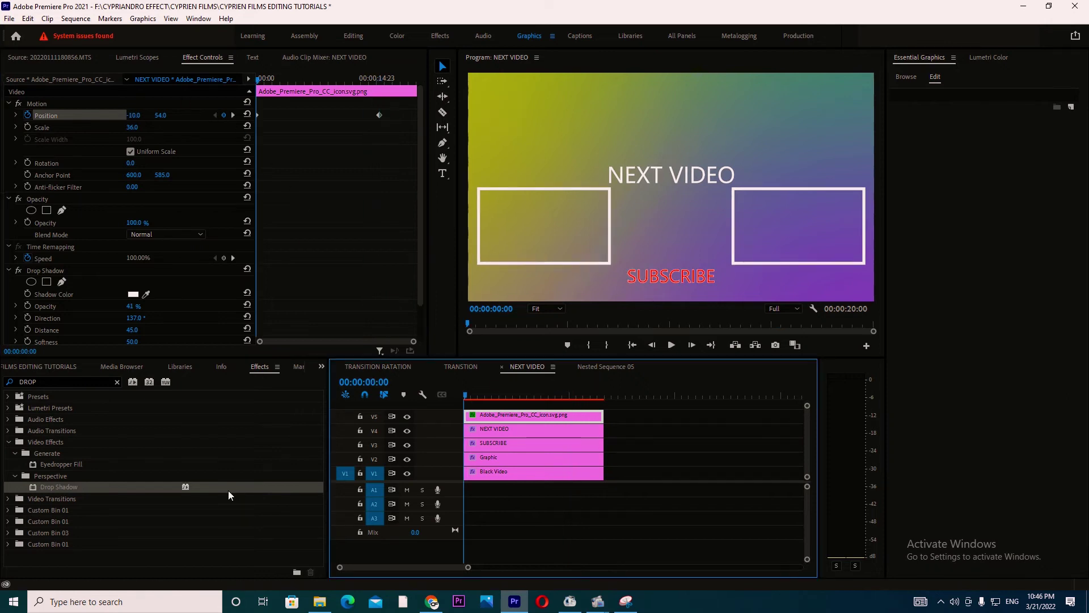
key("space")
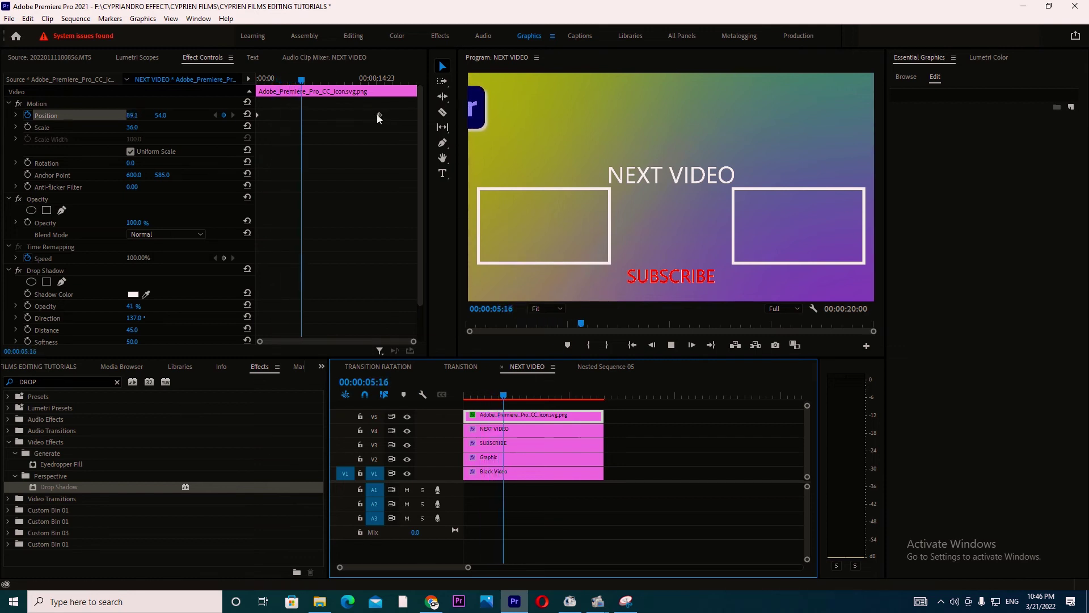
left_click_drag(379, 116, 304, 122)
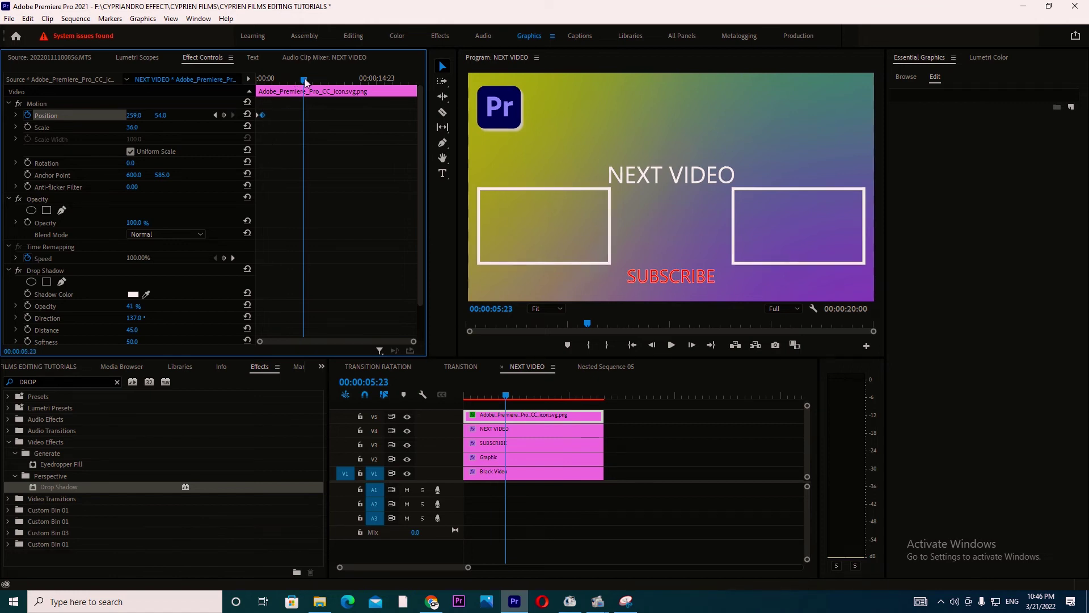
key("Home")
key("space")
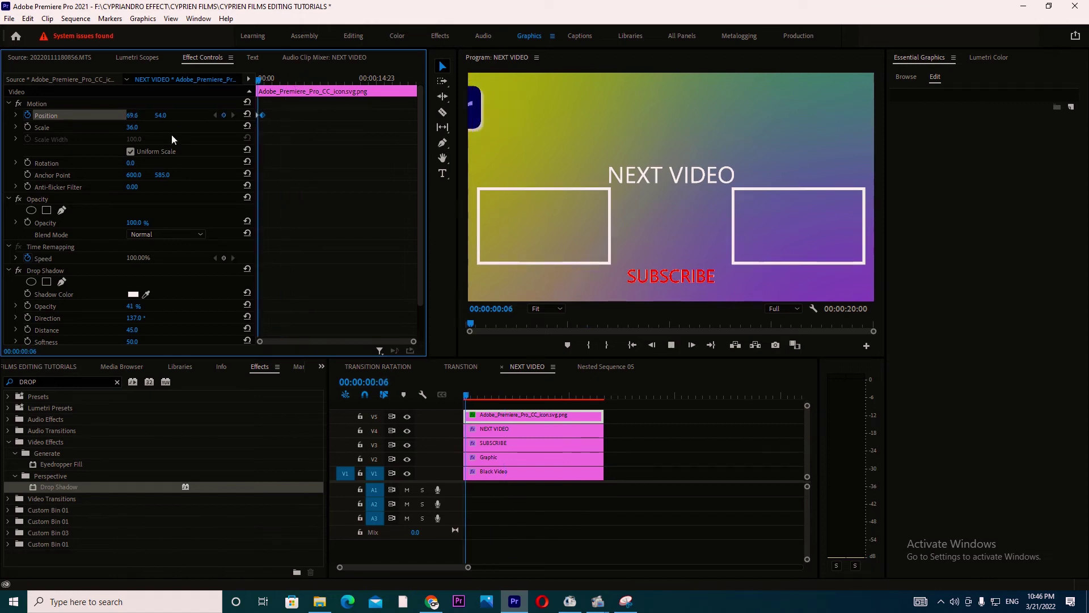
key("space")
key("equal")
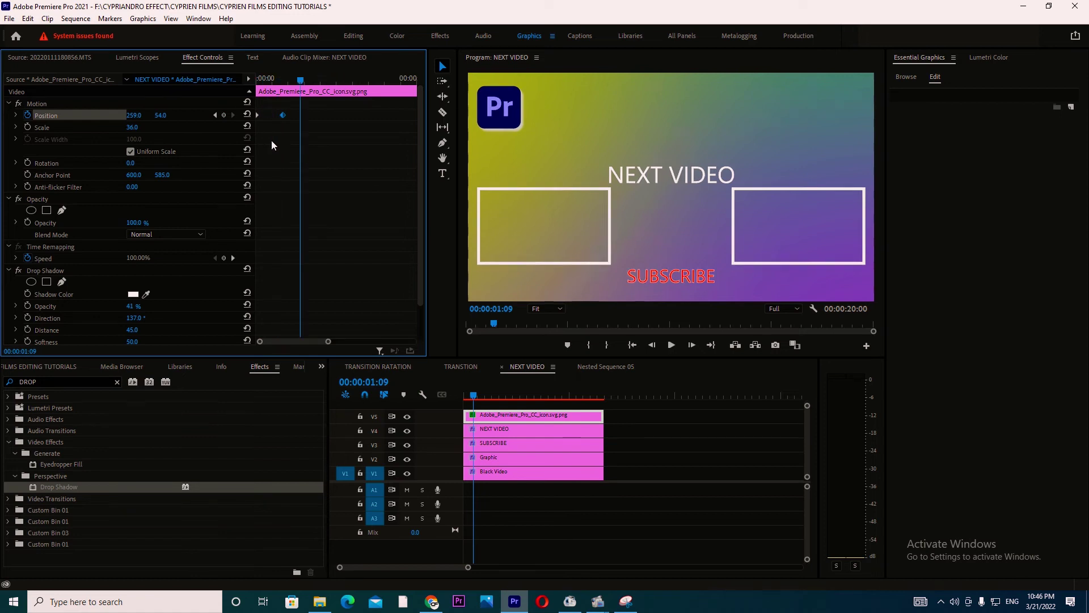
left_click_drag(282, 115, 269, 116)
left_click_drag(300, 74, 194, 145)
key("space")
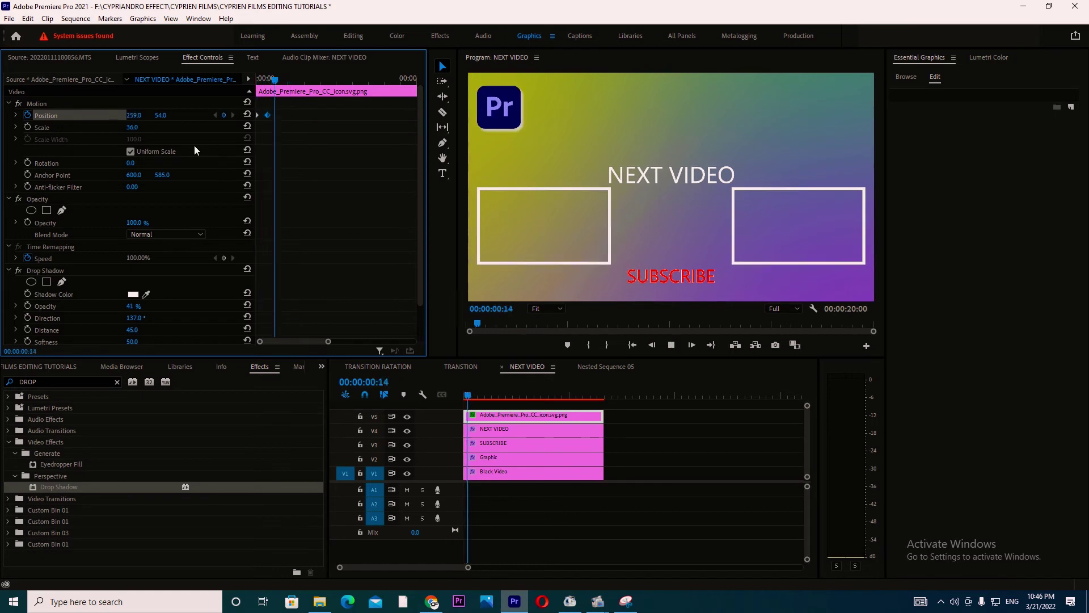
key("space")
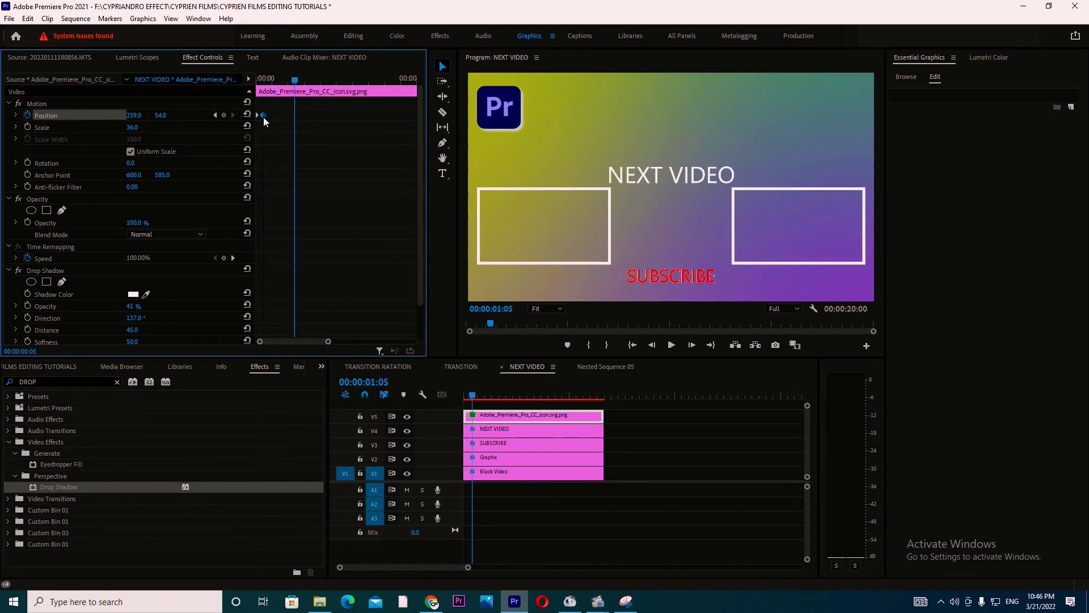
Replay the opening of the sequence several times to check the speed of the icon's slide-in.
left_click_drag(290, 75, 203, 135)
key("space")
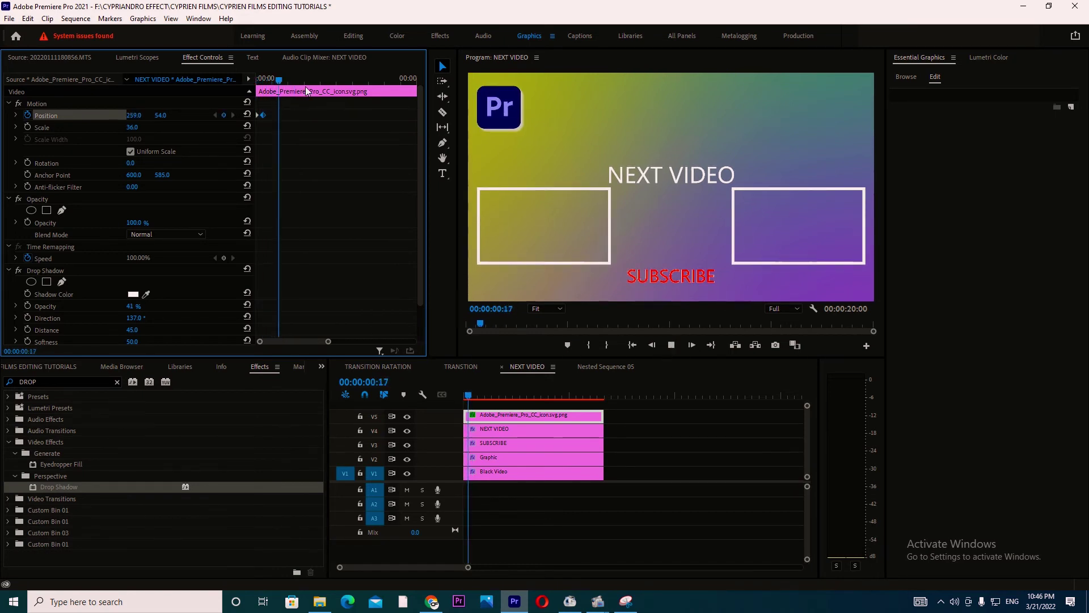
left_click_drag(267, 83, 161, 128)
key("space")
key("space")
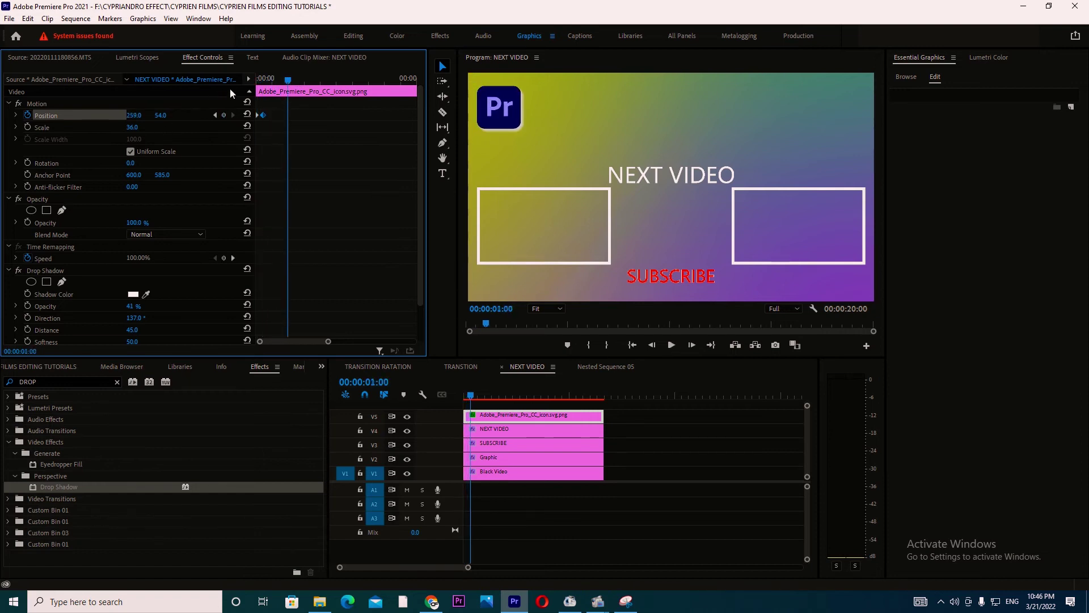
left_click_drag(293, 81, 158, 135)
key("space")
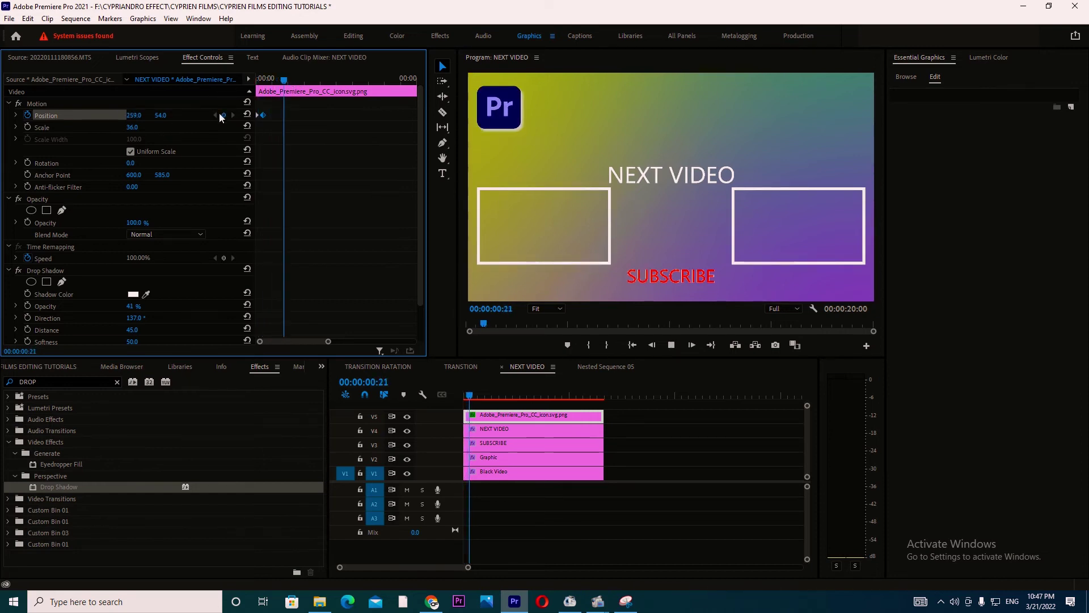
left_click_drag(311, 83, 138, 125)
key("space")
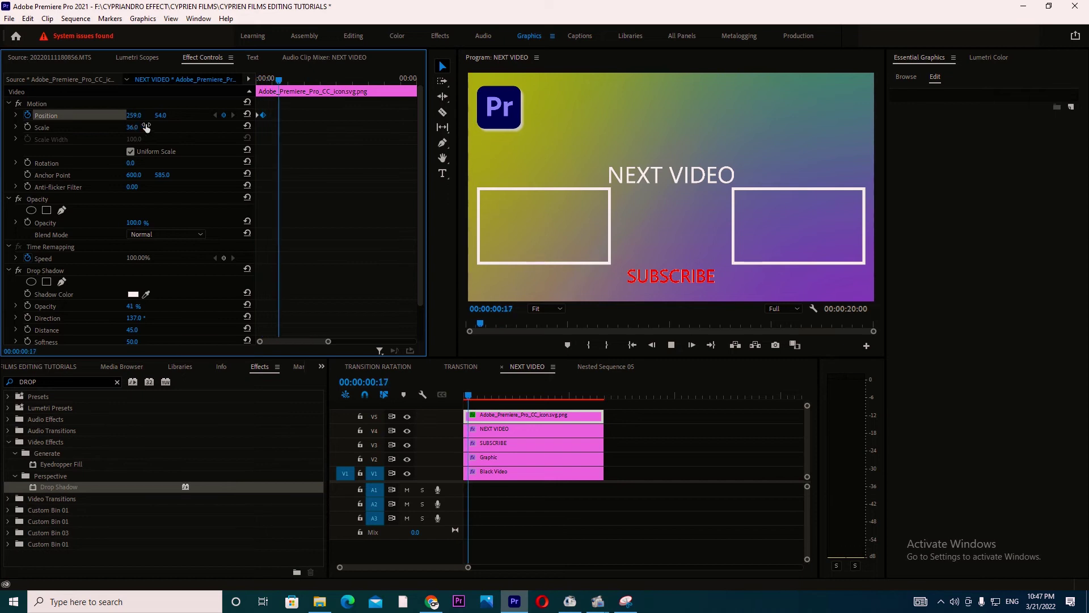
key("space")
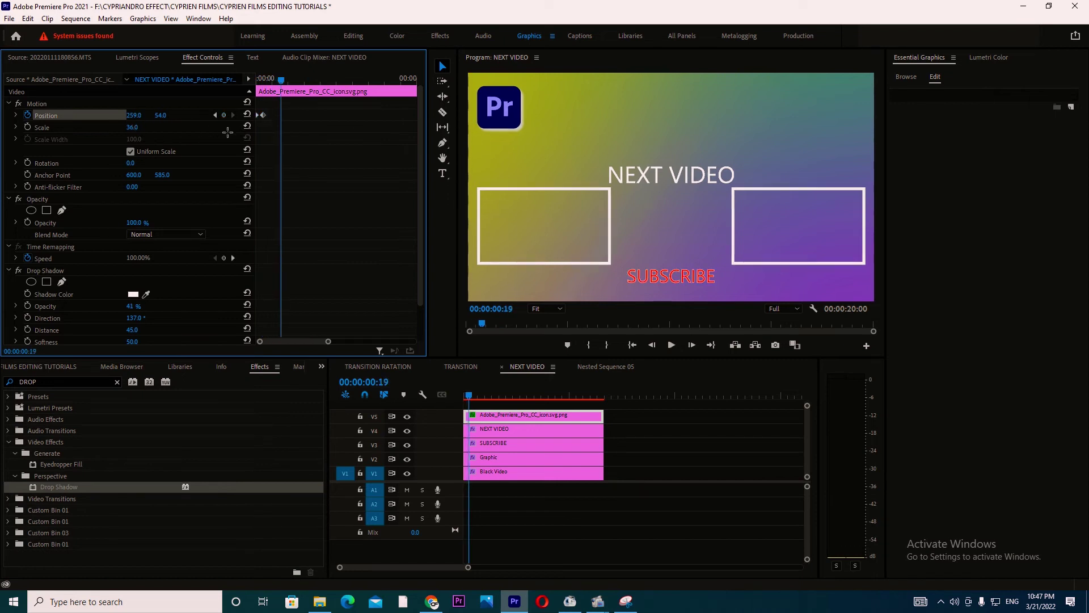
Apply Ease In temporal interpolation to the icon's second position keyframe.
right_click(263, 115)
mouse_move(285, 210)
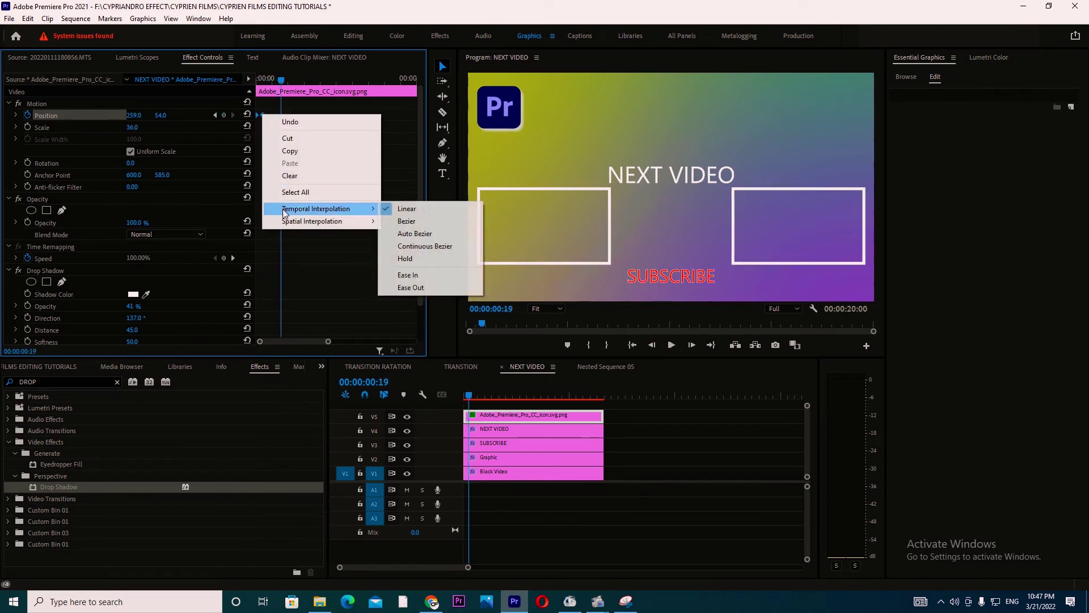
left_click(423, 275)
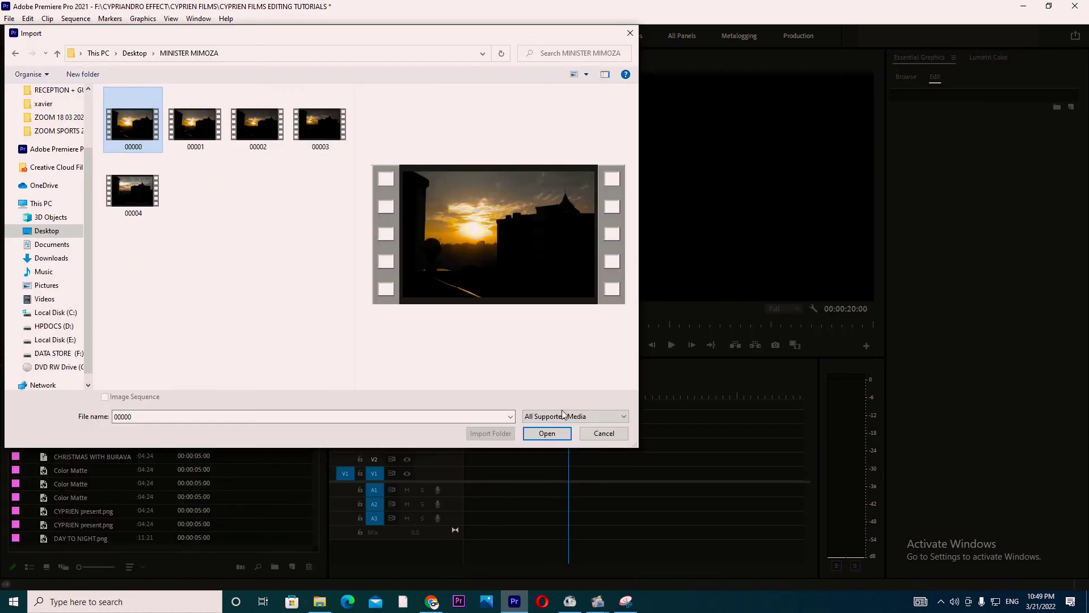
Import the sunset clip 00000 from the MINISTER MIMOZA folder and open it for source preview.
left_click(548, 434)
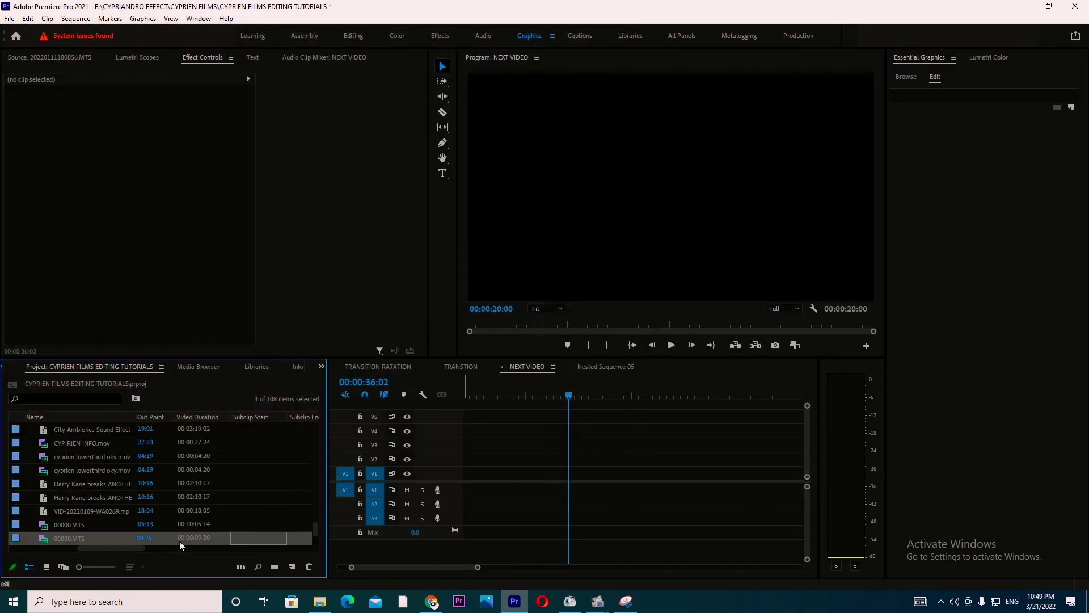
left_click(121, 538)
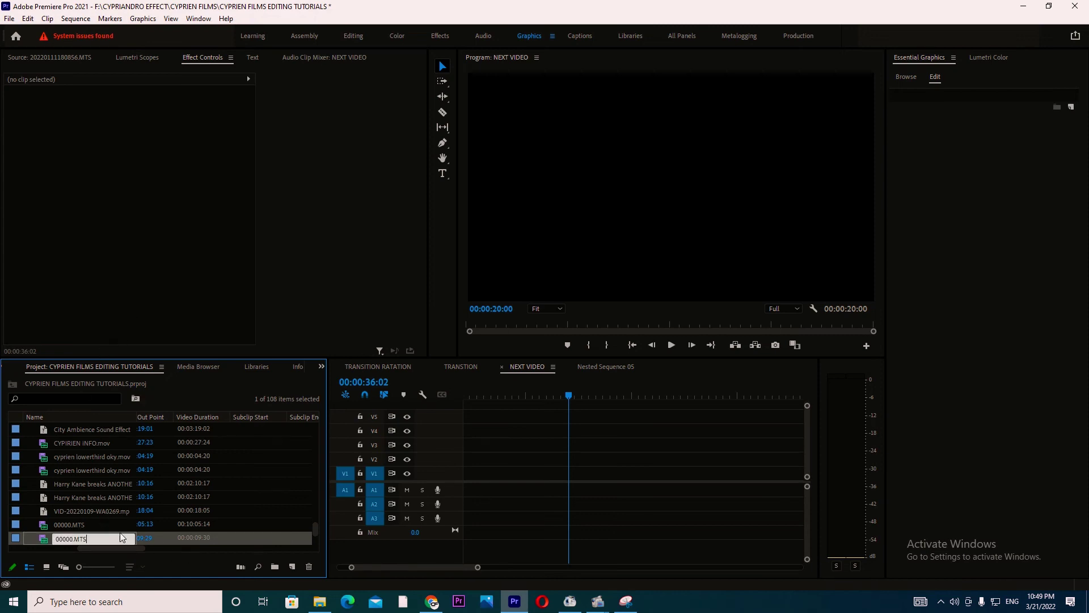
key("Return")
key("Tab")
key("Tab")
key("Tab")
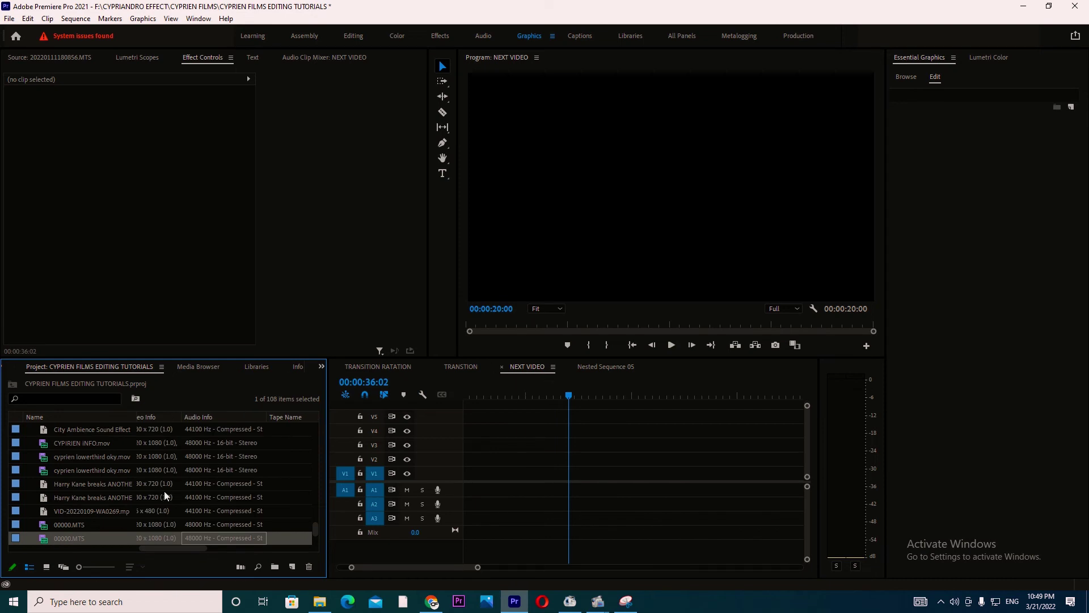
double_click(19, 537)
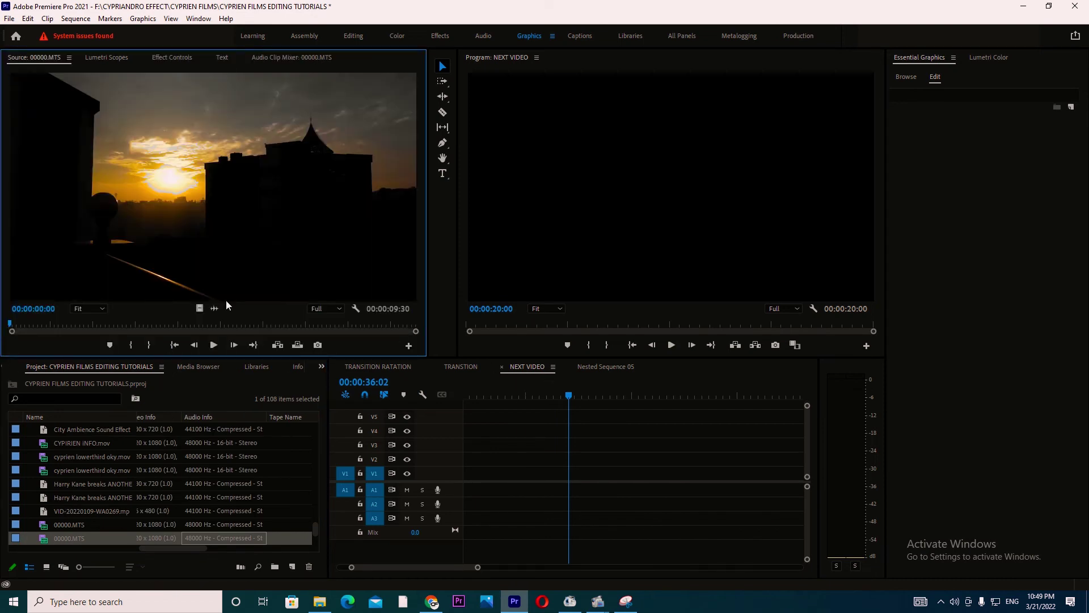
Look through the end screen sequence and play the 00000.MTS source clip from near its start.
left_click_drag(543, 398, 466, 439)
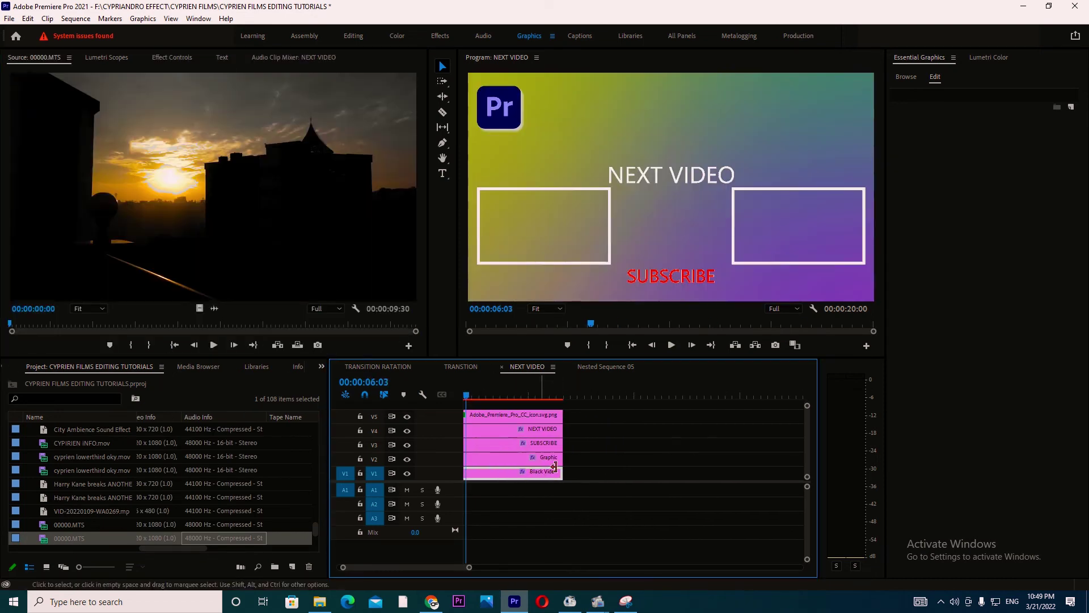
key("equal")
left_click(513, 395)
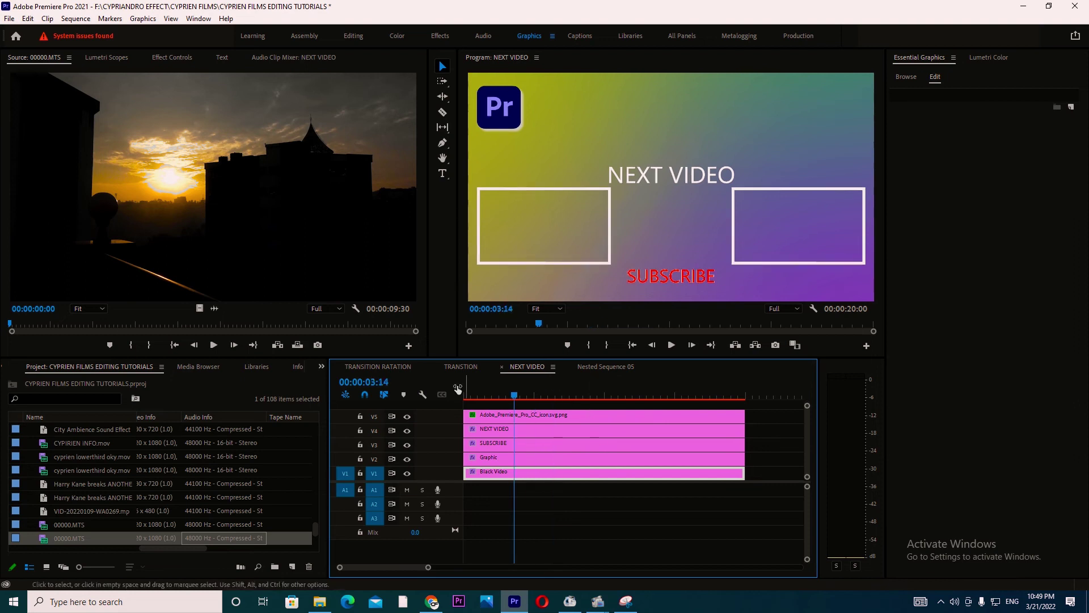
left_click(169, 264)
key("space")
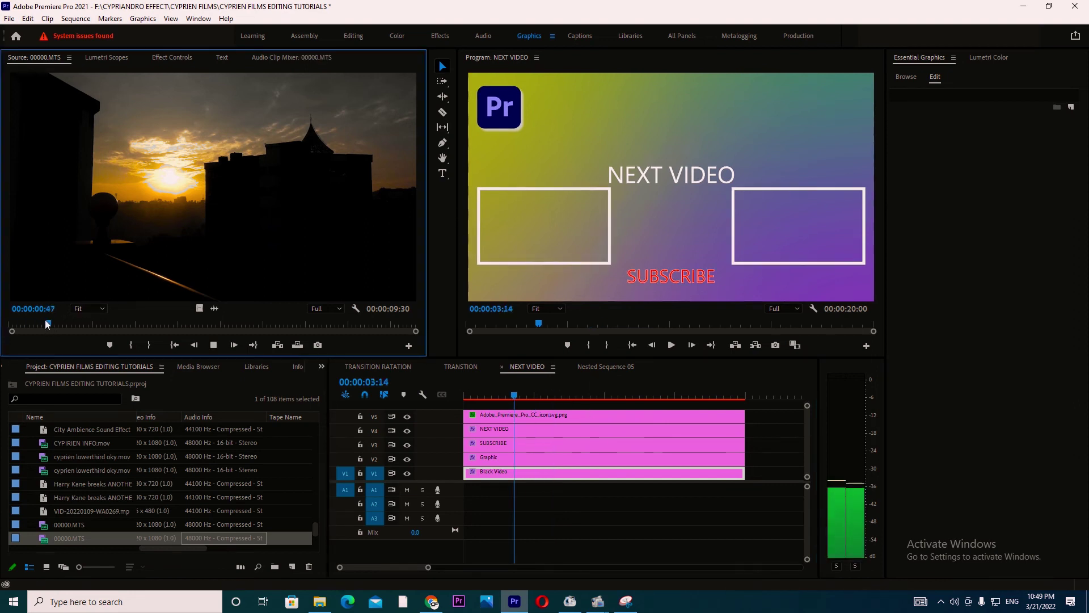
left_click(17, 325)
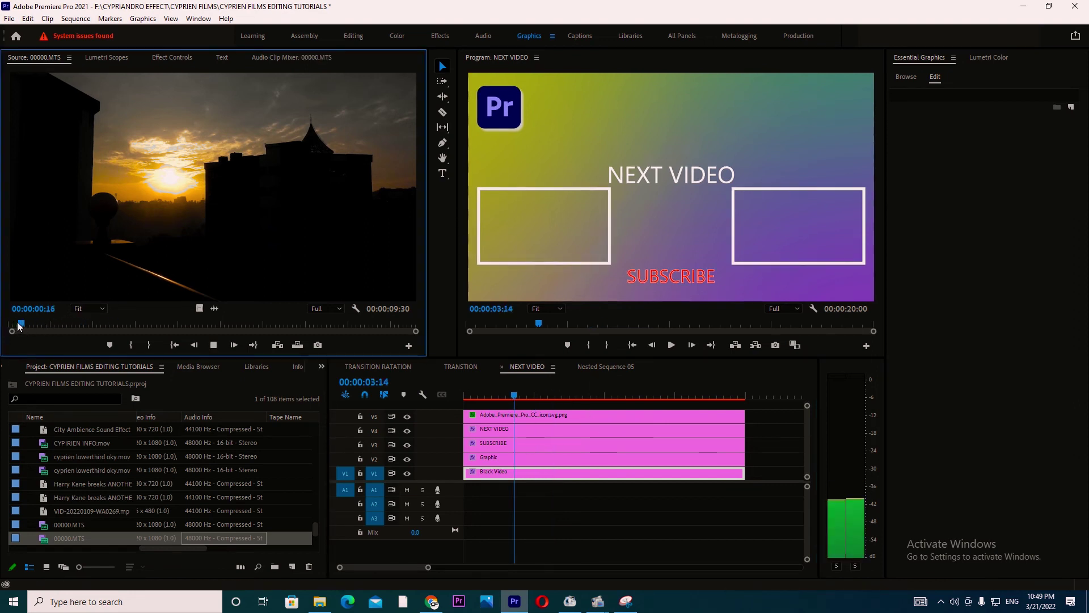
key("space")
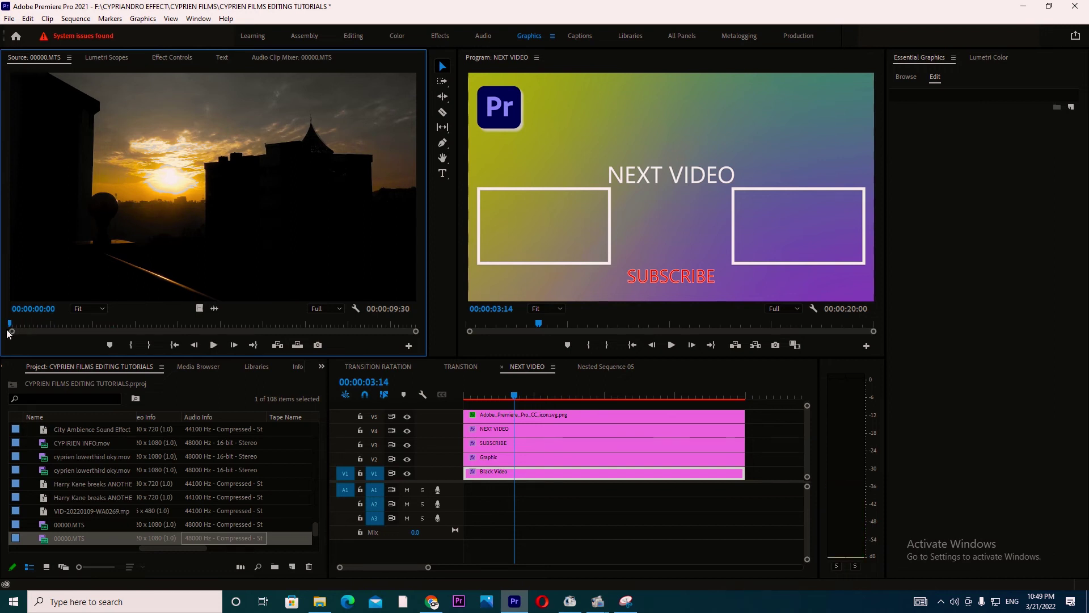
Scrub through the 00000.MTS source clip and mark an in point on it.
left_click(14, 330)
left_click_drag(15, 328, 206, 331)
left_click(130, 345)
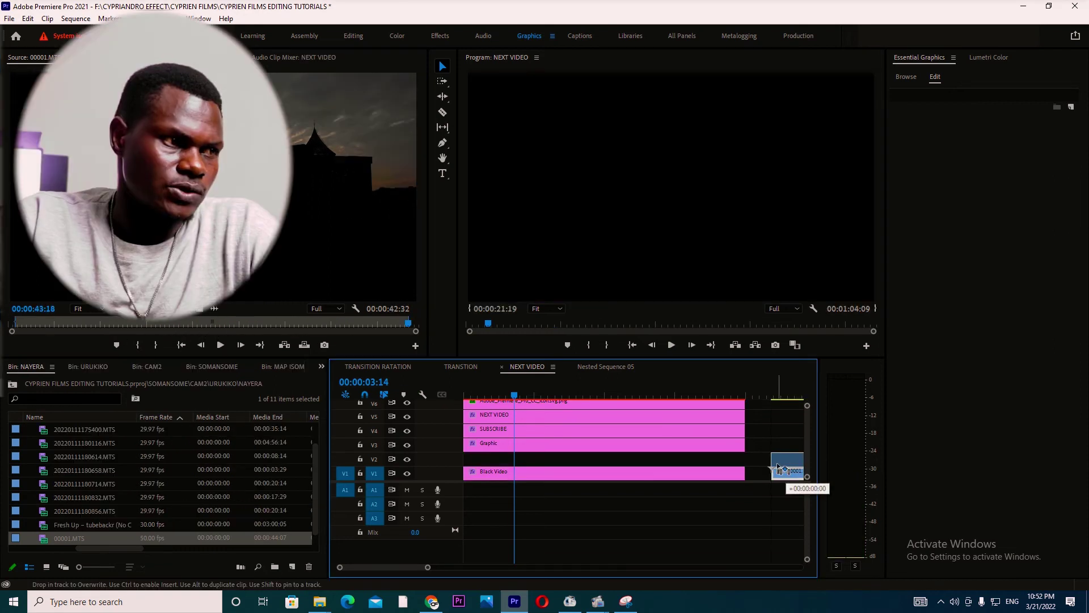
Place the 00001.MTS clip on track V2 at the sequence start, directly above the Black Video layer.
left_click_drag(774, 465, 471, 461)
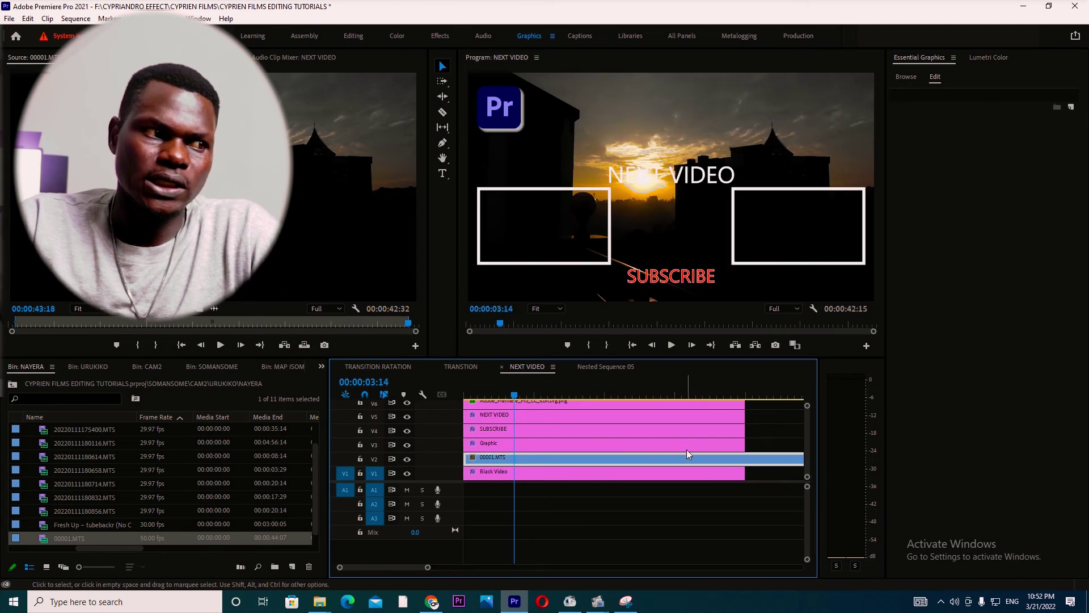
key("c")
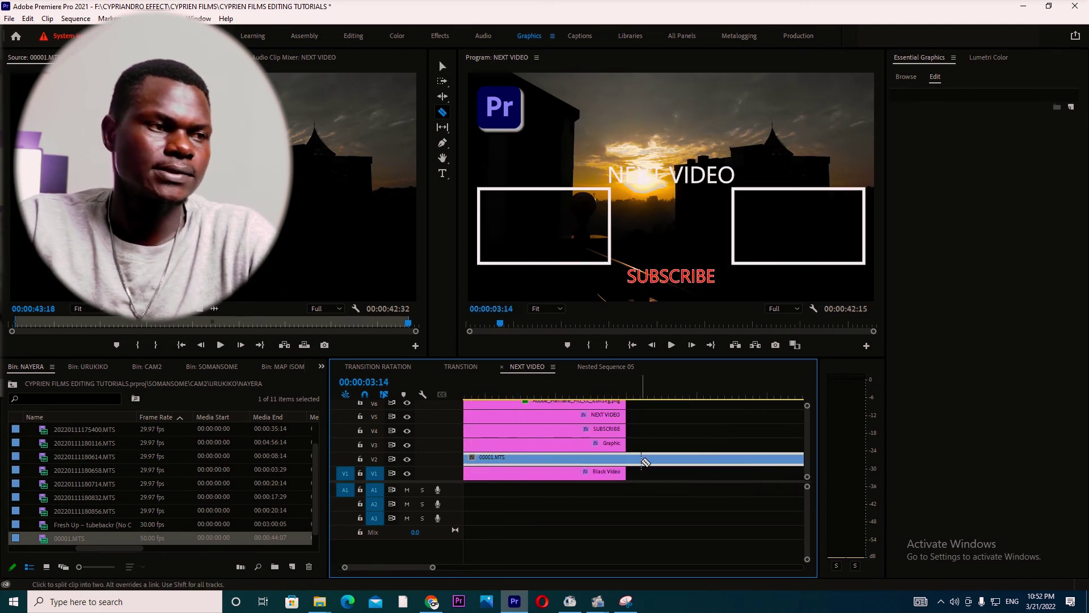
key("minus")
key("minus")
key("minus")
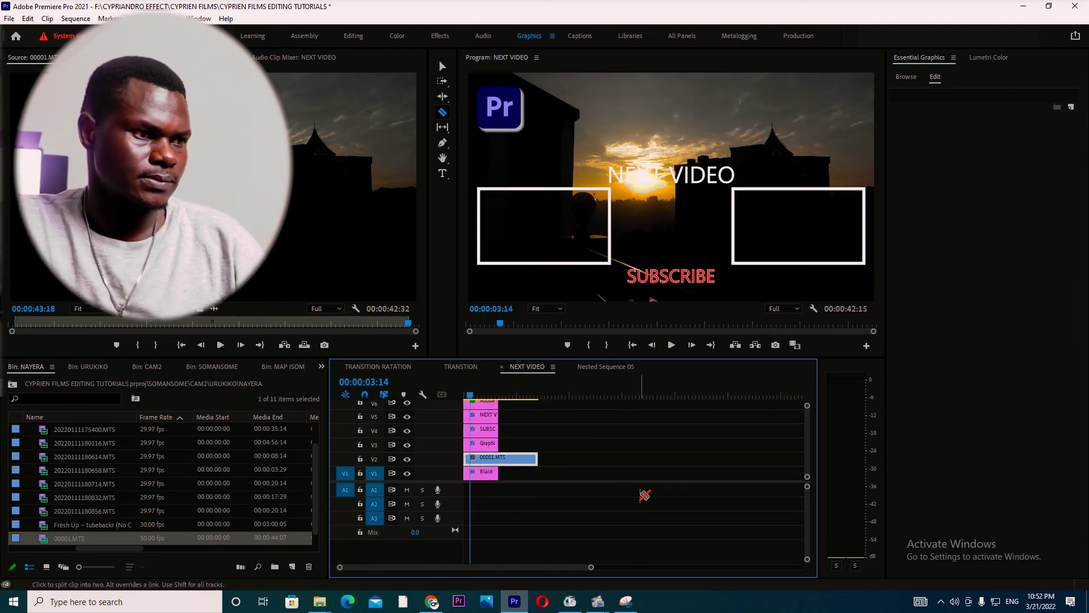
key("v")
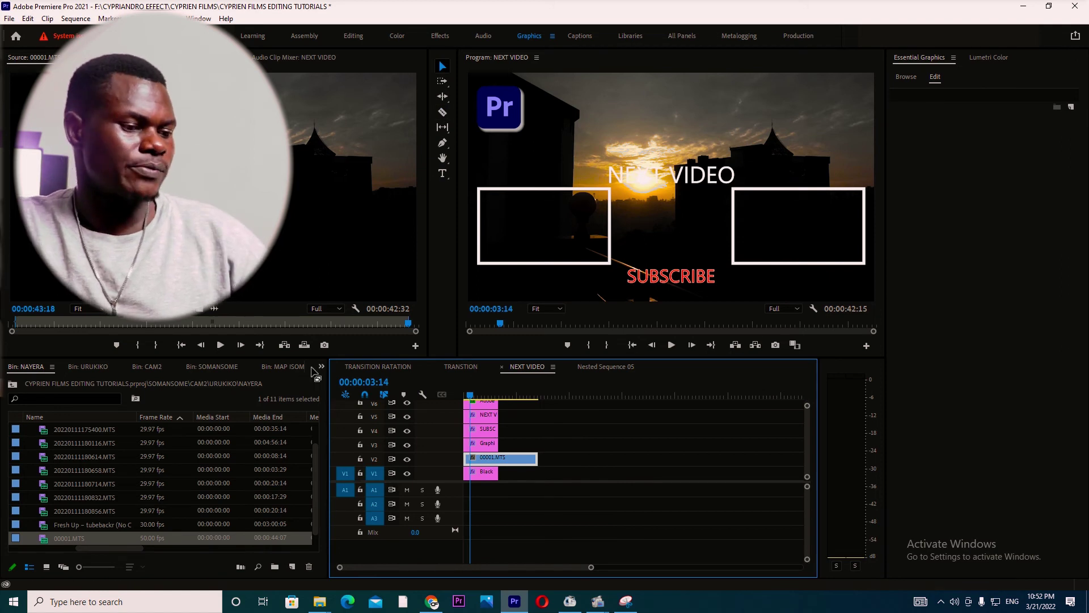
Rate-stretch the 00001.MTS clip so it ends level with the other layers, and preview the sequence from the start.
left_click(443, 97)
left_click(502, 120)
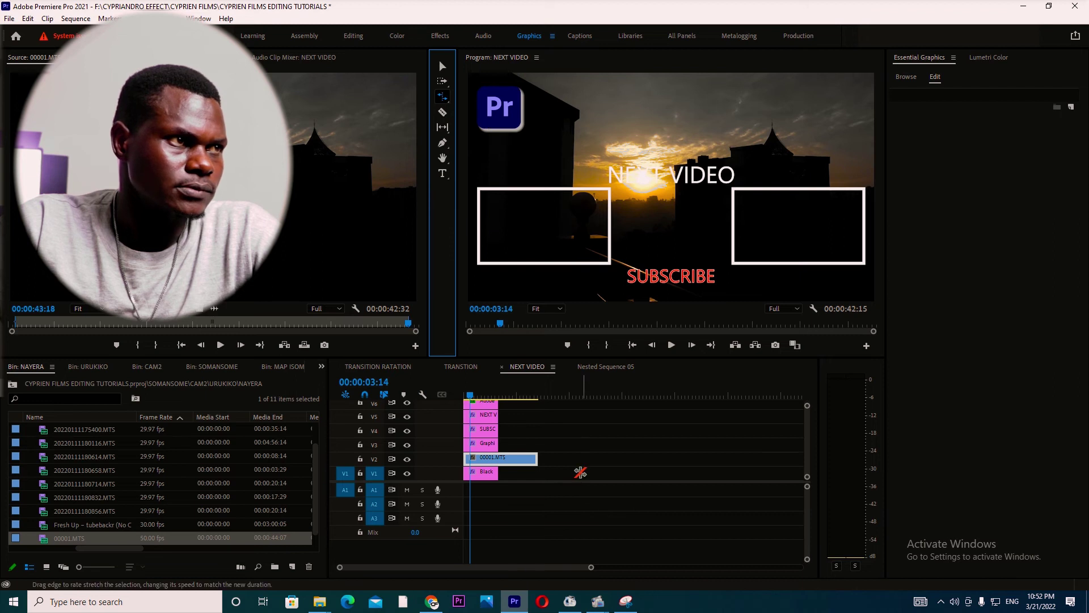
left_click_drag(535, 461, 498, 459)
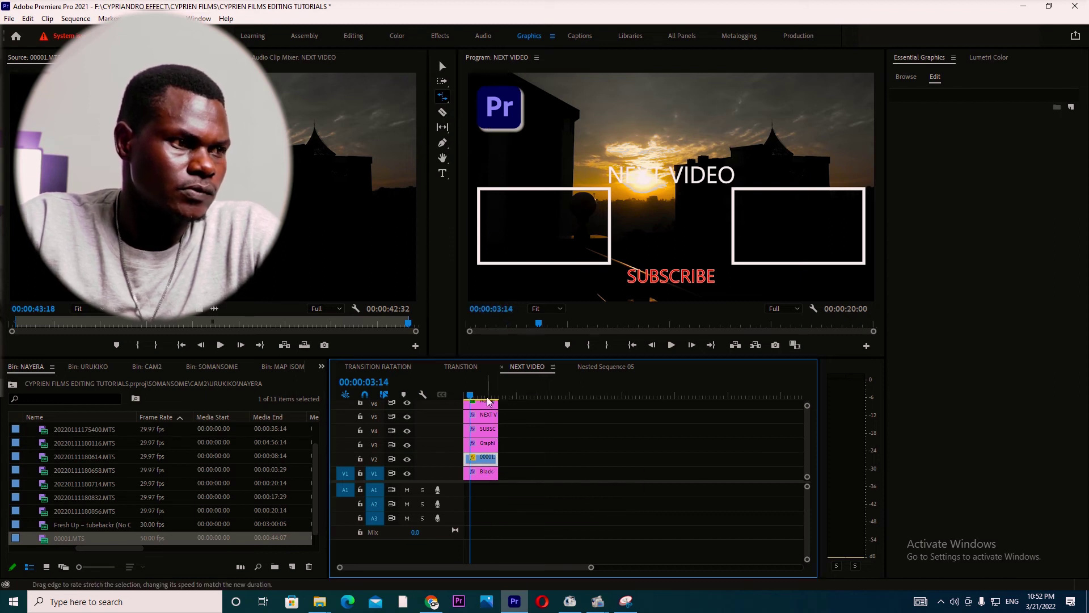
left_click_drag(473, 395, 460, 405)
key("space")
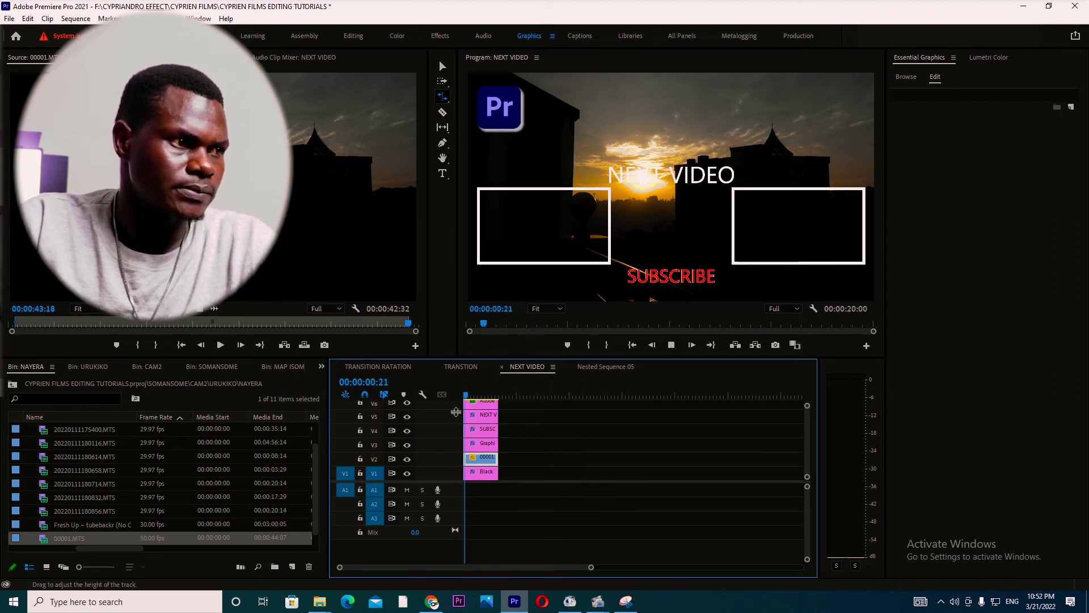
key("space")
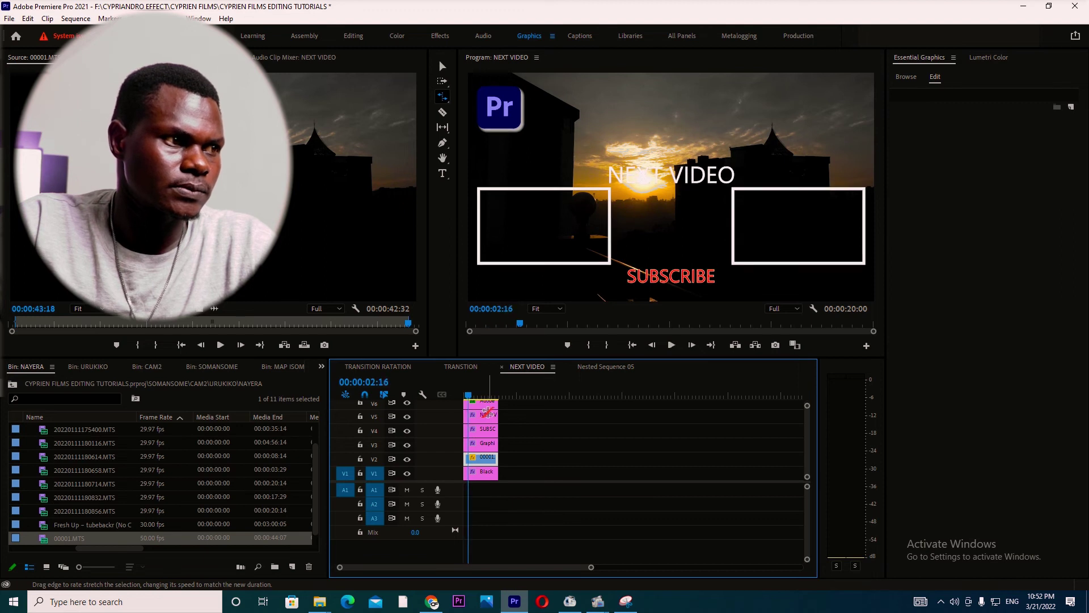
Lower the opacity of the 00001.MTS clip on track V2 to 20%.
key("equal")
key("equal")
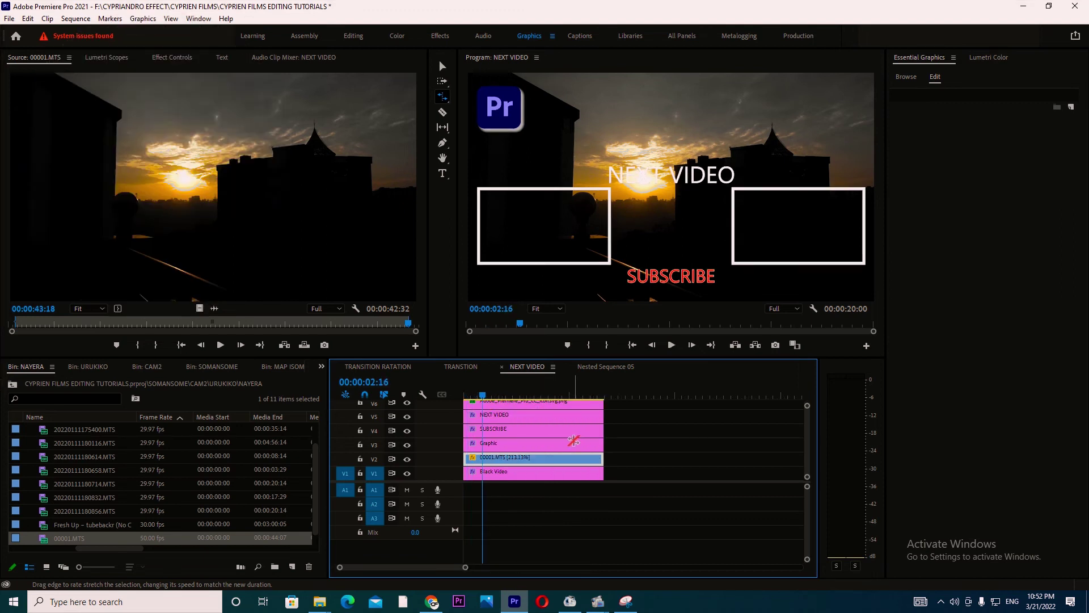
key("v")
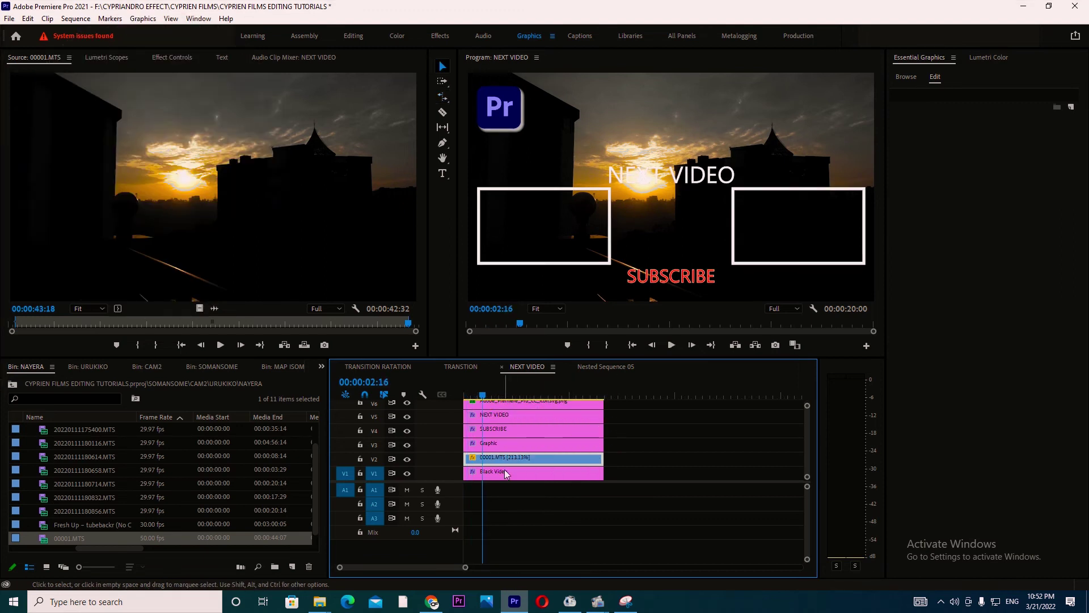
left_click(171, 58)
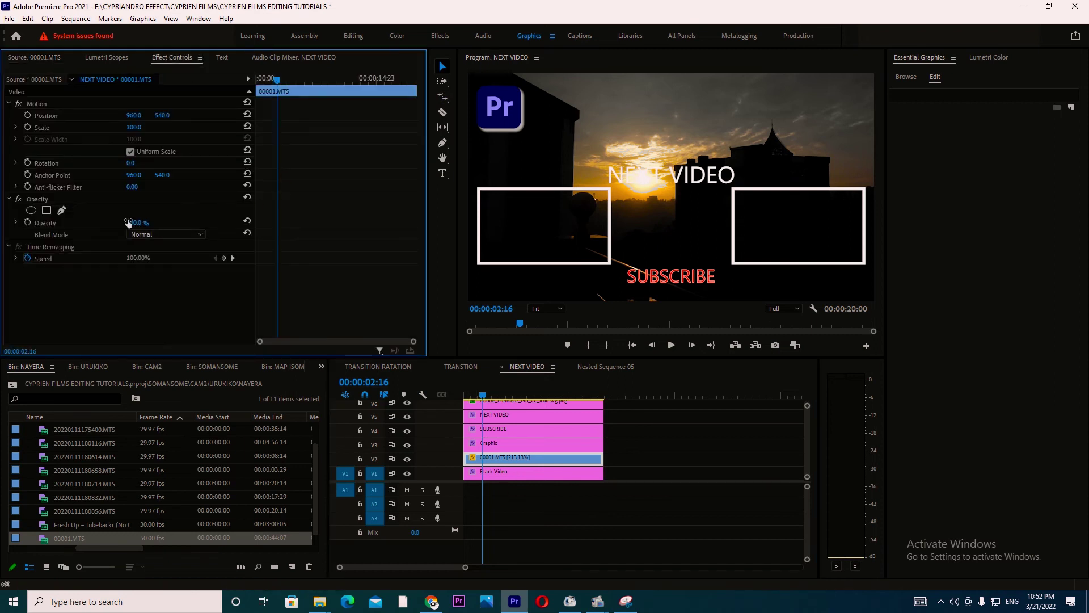
left_click_drag(134, 222, 114, 223)
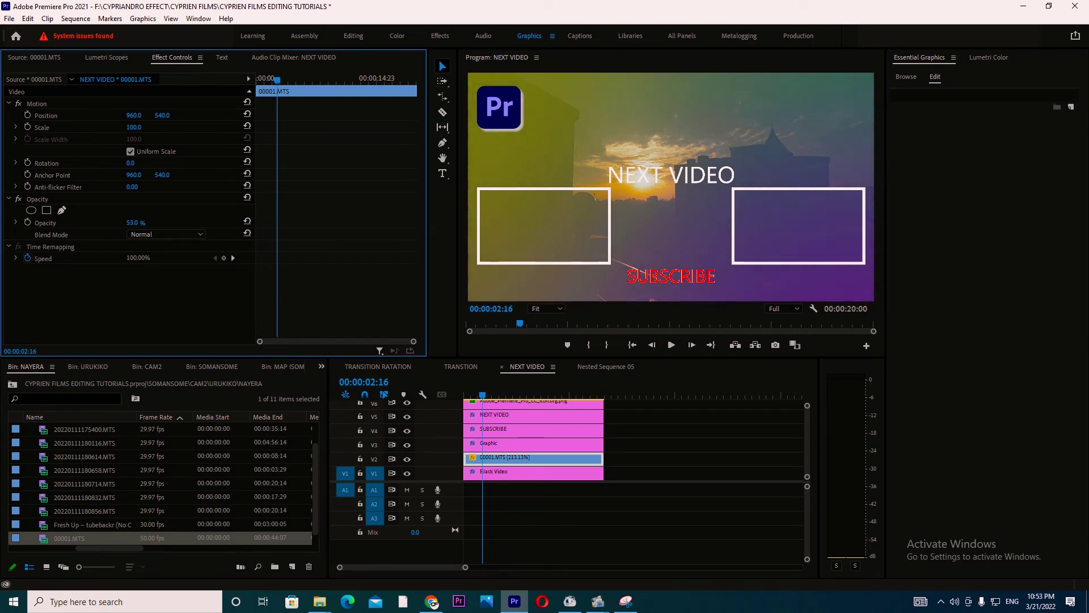
left_click_drag(132, 223, 126, 223)
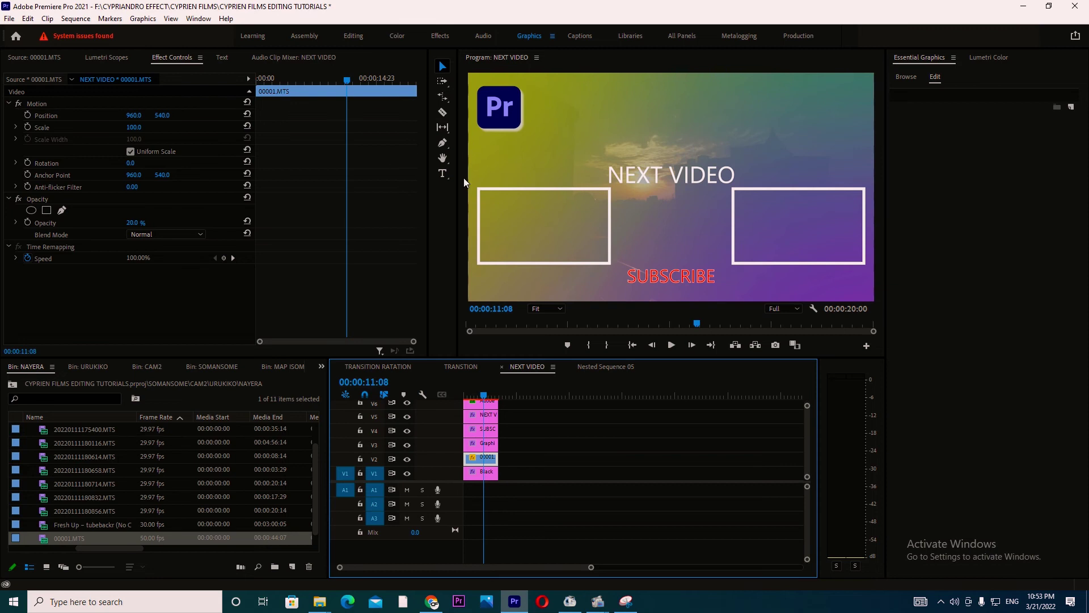
Add the text "Thank you for watching" near the upper edge of the frame and move it to position 1010.2, 118.4.
left_click(443, 174)
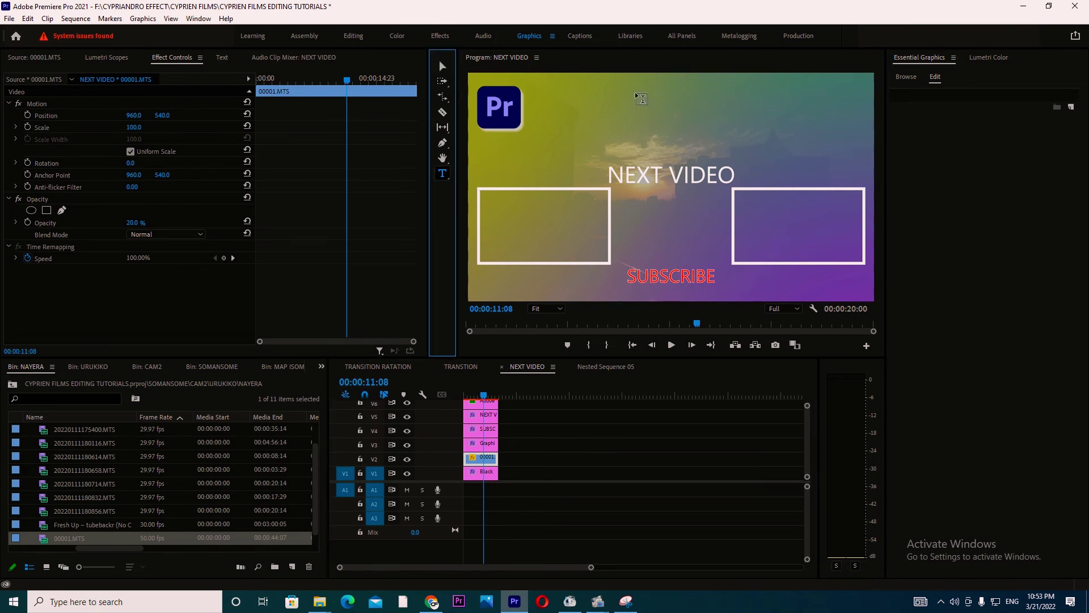
left_click(719, 94)
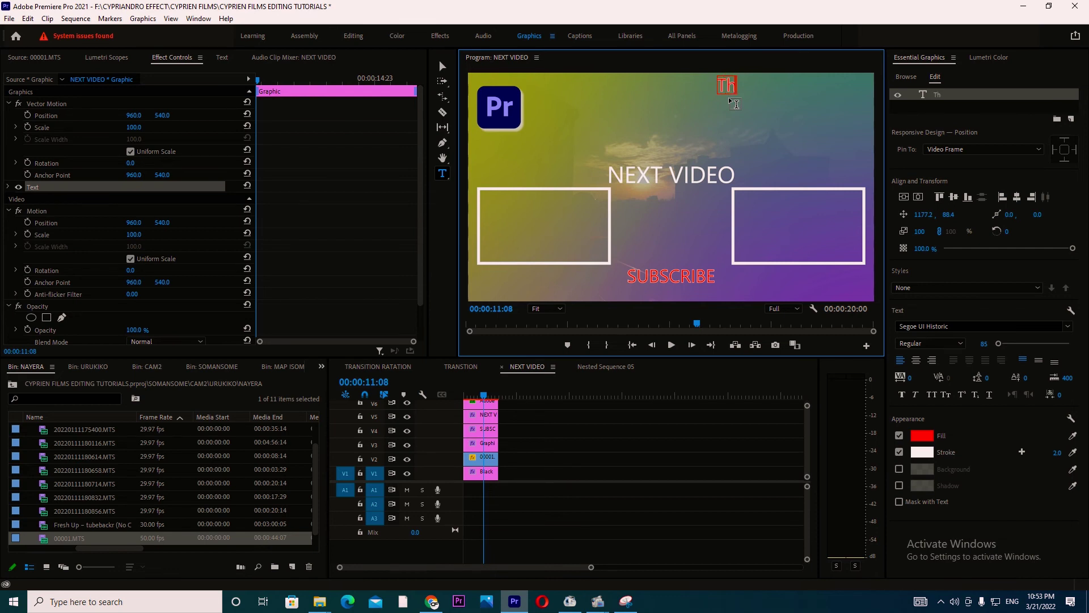
type("ank you for")
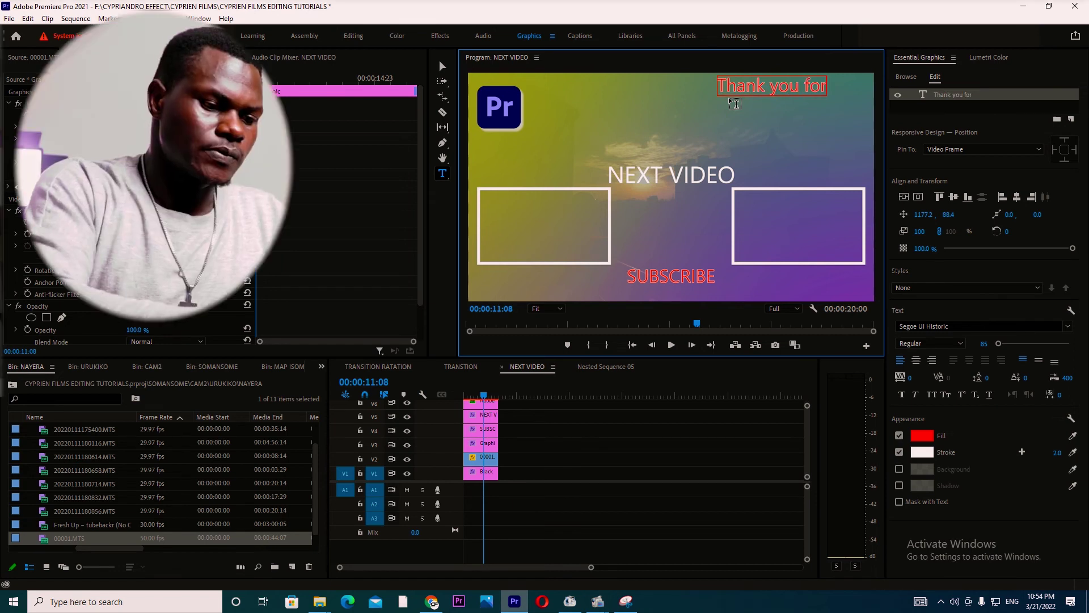
type(" watching")
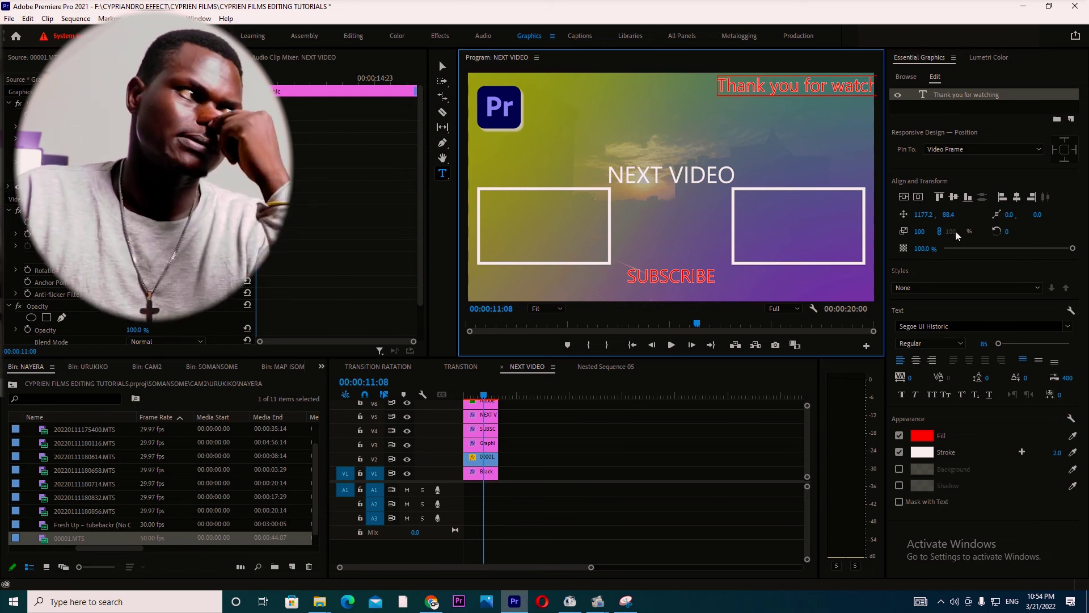
left_click_drag(950, 216, 829, 215)
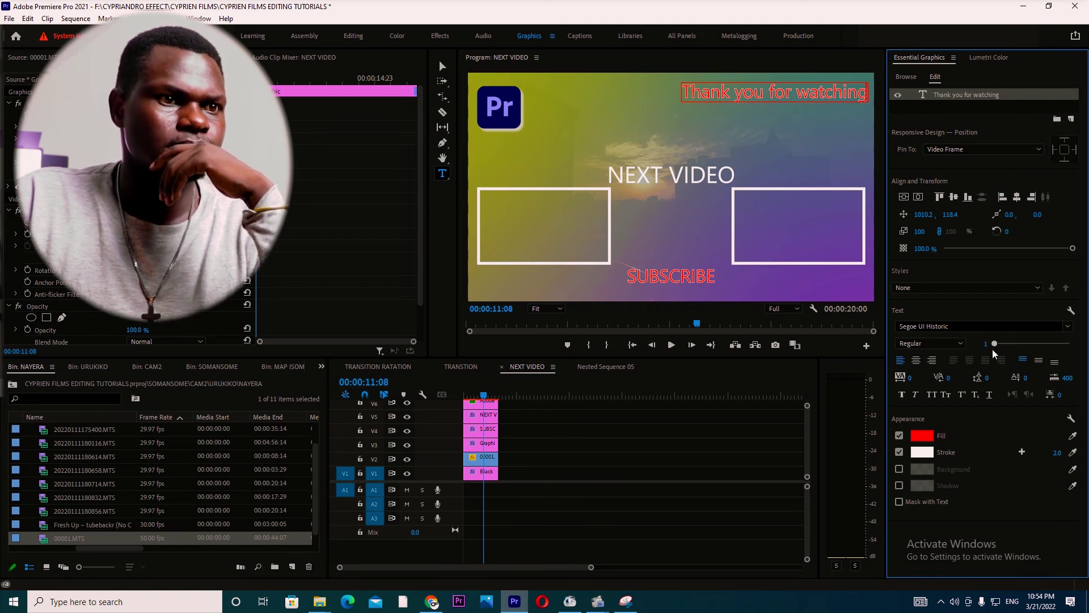
Set the "Thank you for watching" text to font size 49 and move it to position 1357.2, 158.4.
left_click(840, 91)
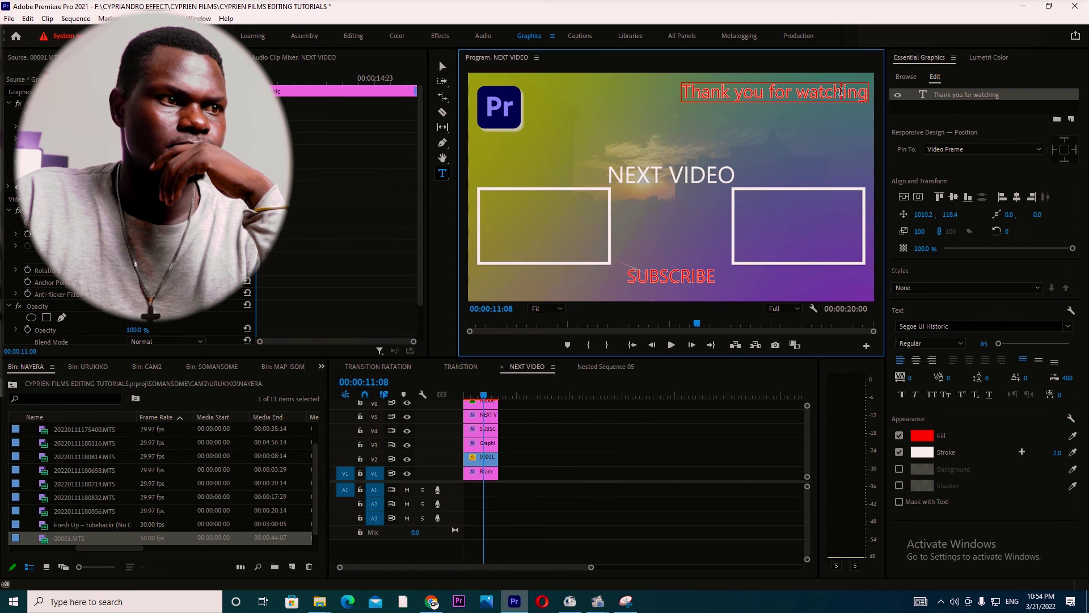
key("ctrl+a")
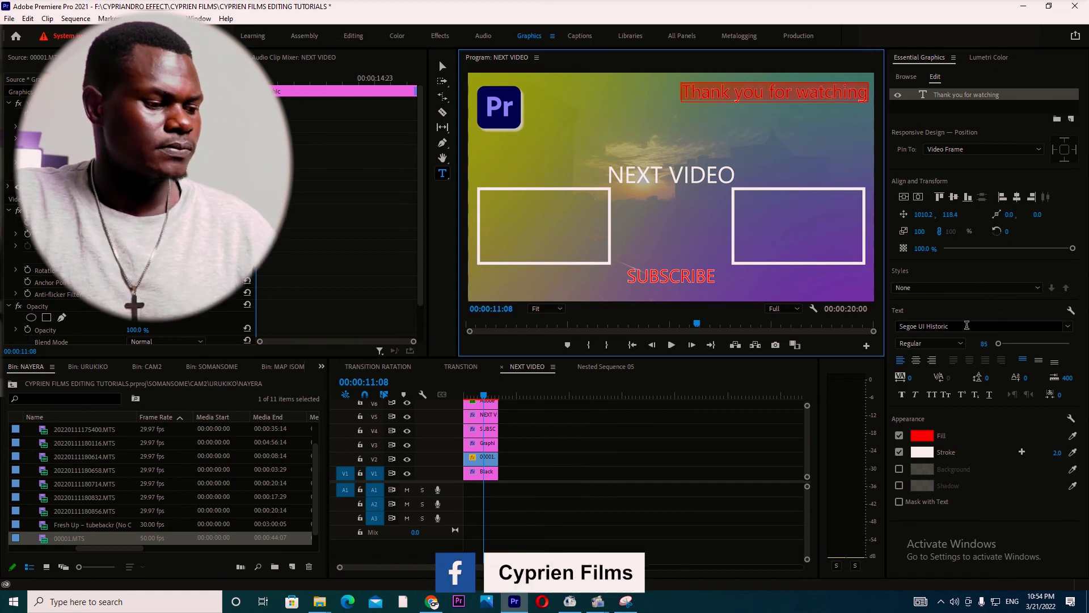
left_click_drag(997, 347, 997, 347)
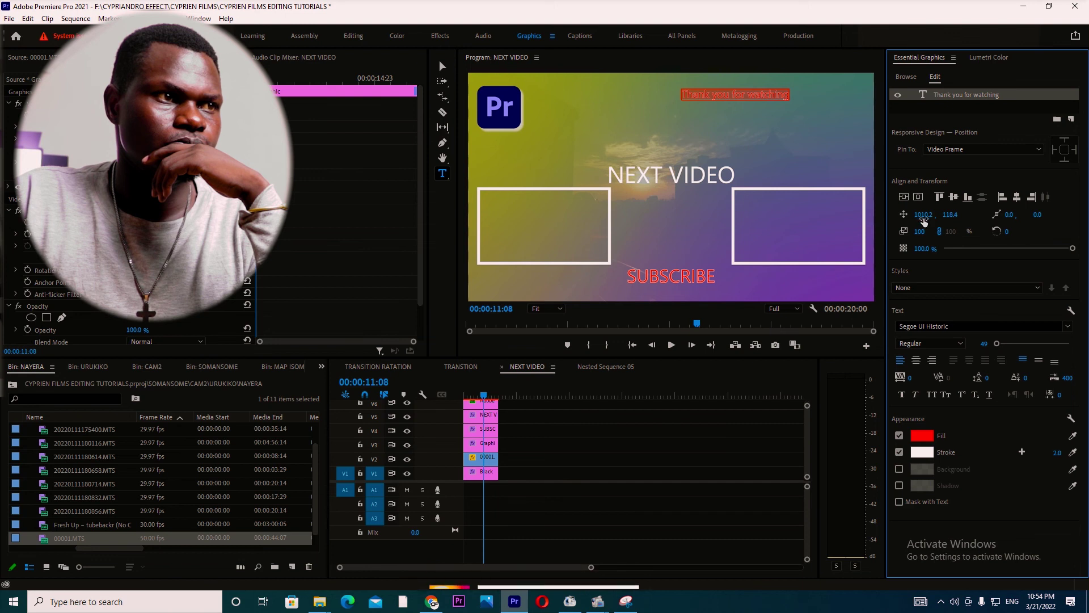
left_click_drag(922, 215, 1088, 216)
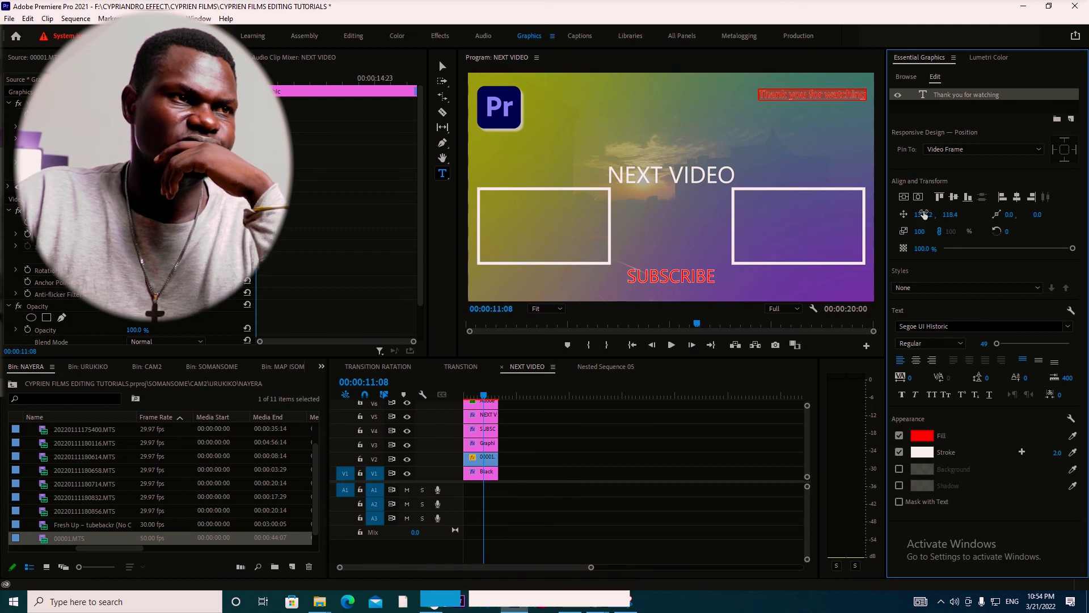
left_click_drag(950, 215, 973, 215)
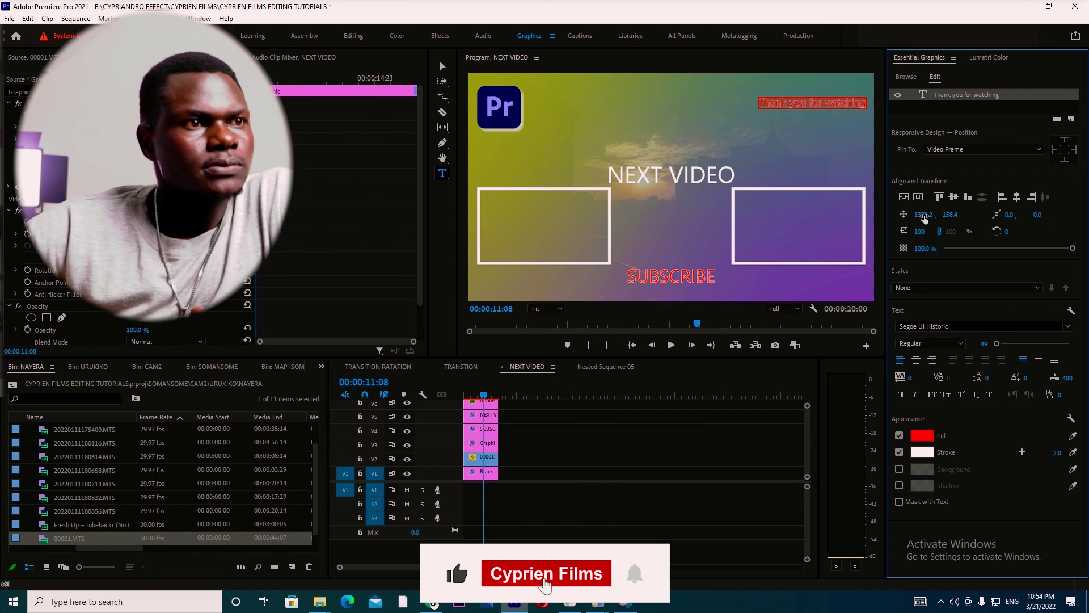
left_click_drag(923, 214, 912, 214)
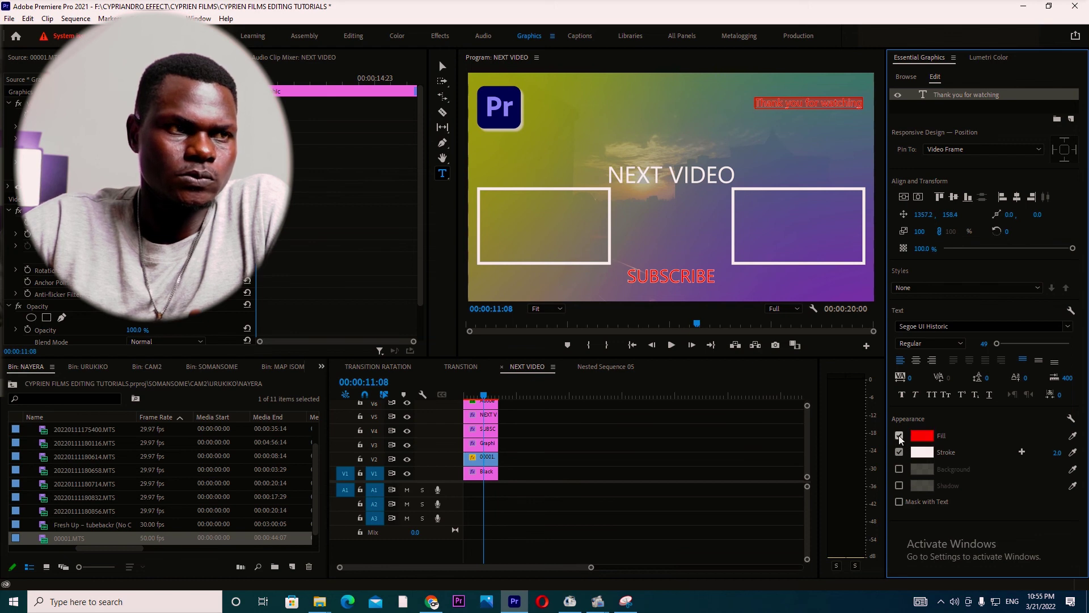
Change the fill of the "Thank you for watching" text to white, turn off its stroke, and deselect the text.
left_click(922, 436)
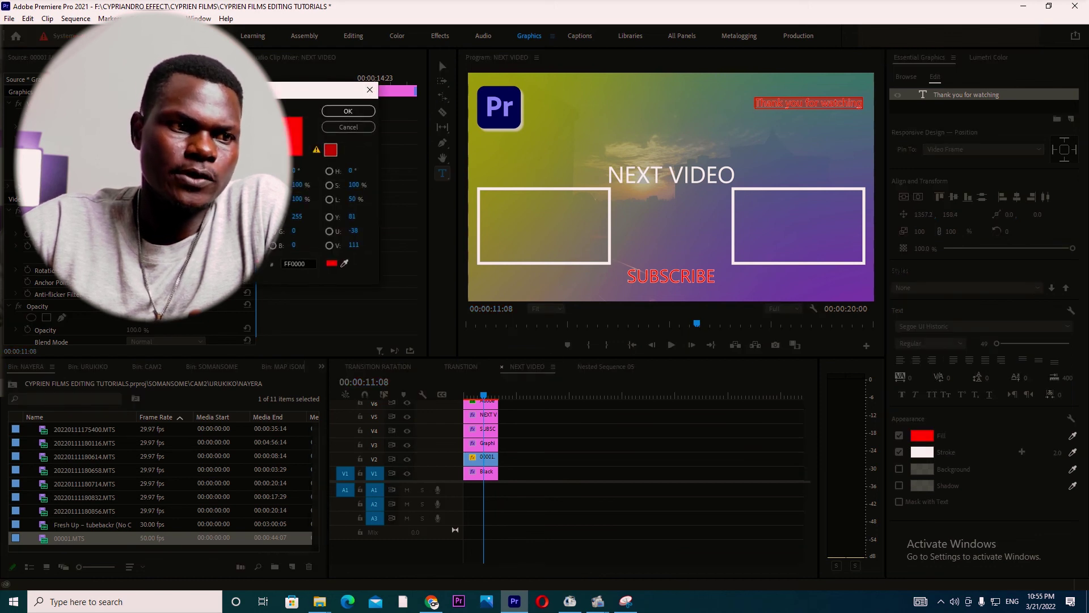
left_click(348, 111)
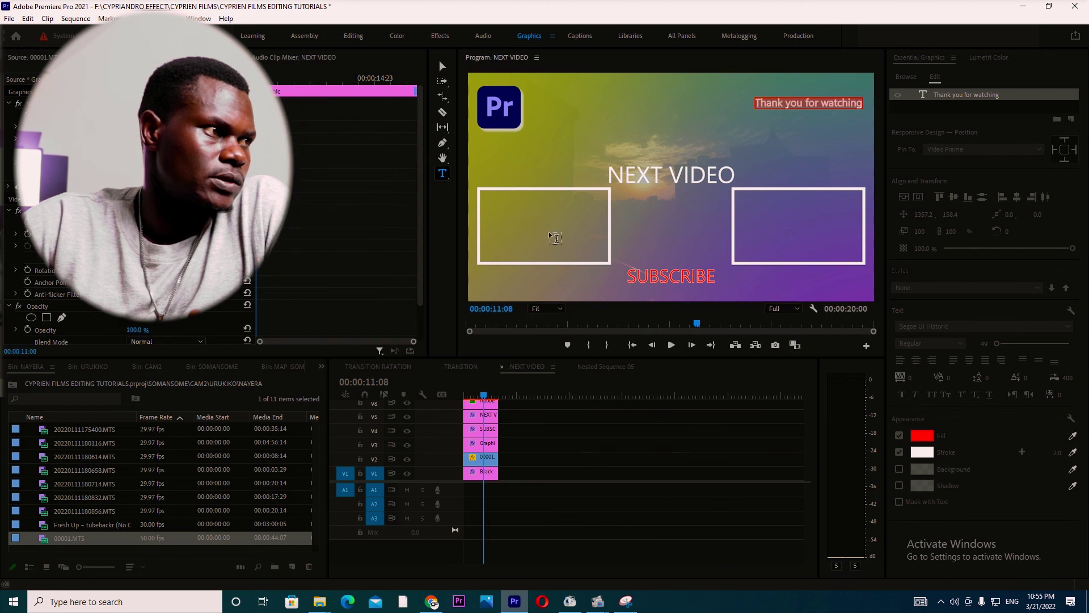
left_click(899, 452)
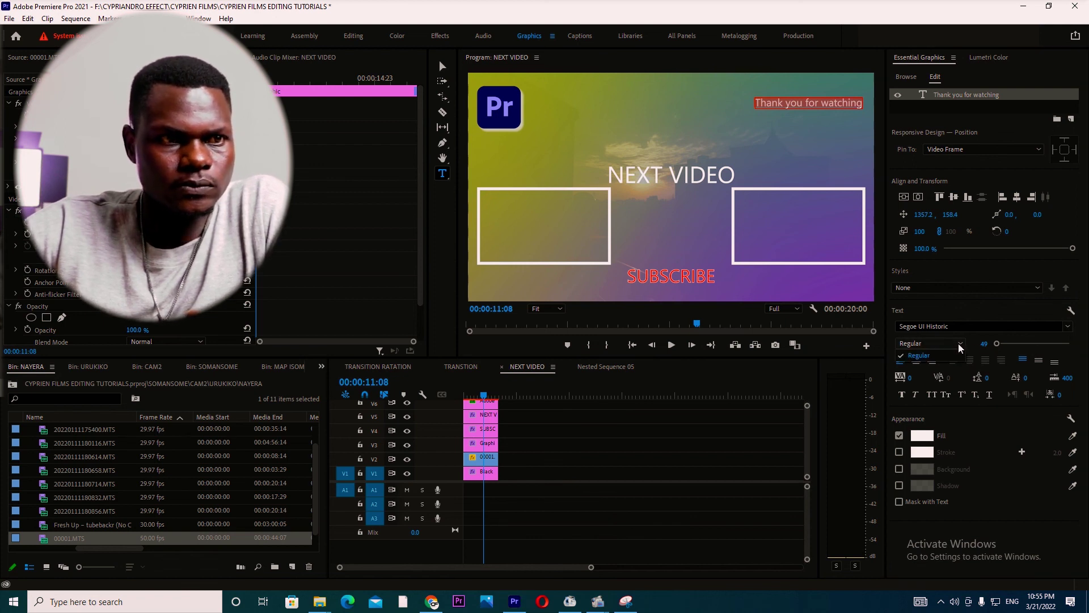
left_click(1068, 328)
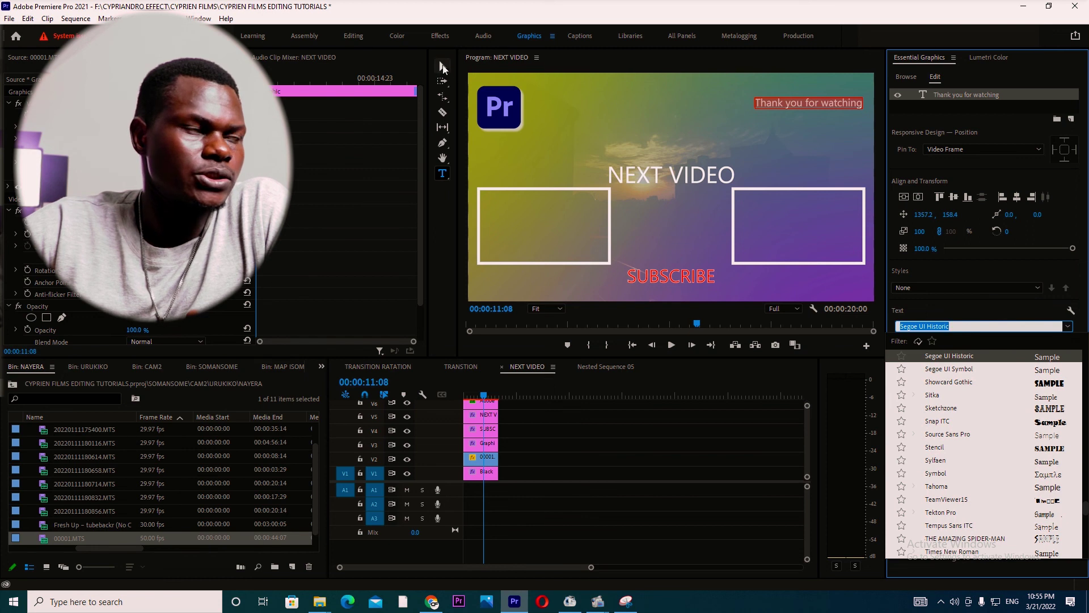
left_click(443, 67)
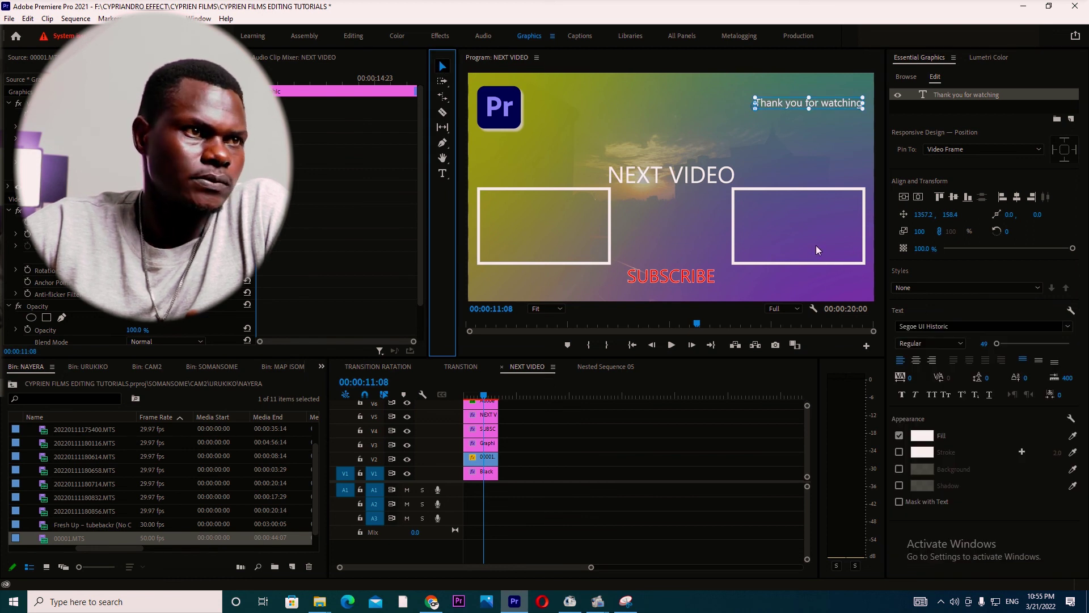
left_click(770, 278)
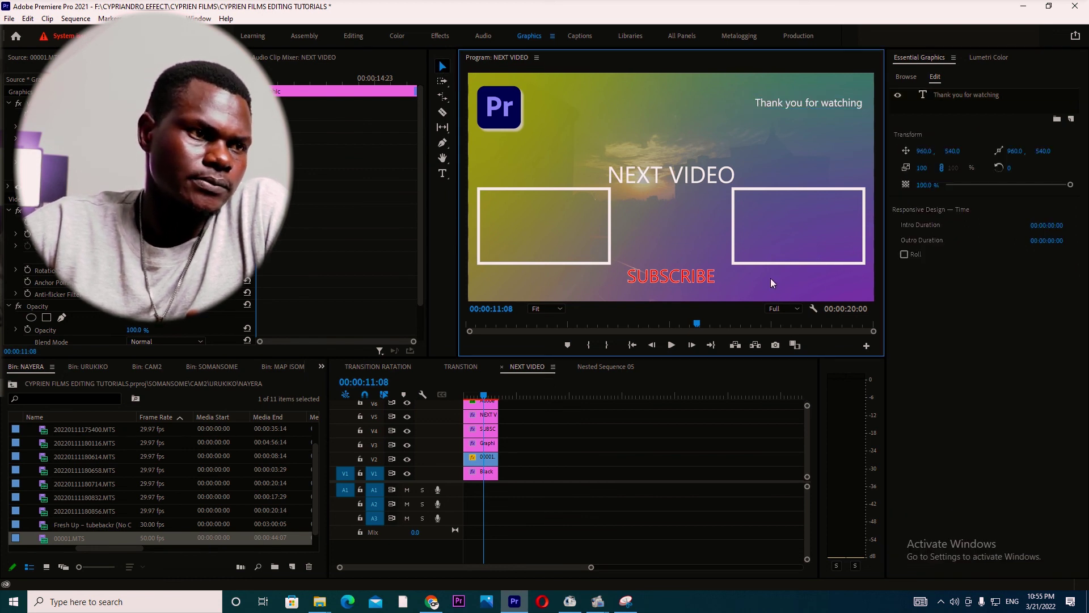